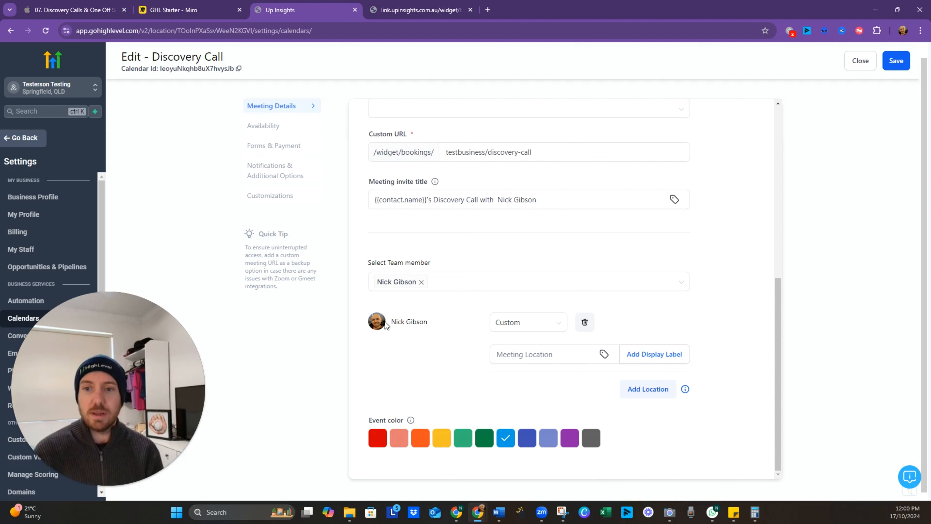
# - Try Ask the Booker as the team member's meeting location, add a second location, and delete the Ask the Booker one
pyautogui.click(539, 327)
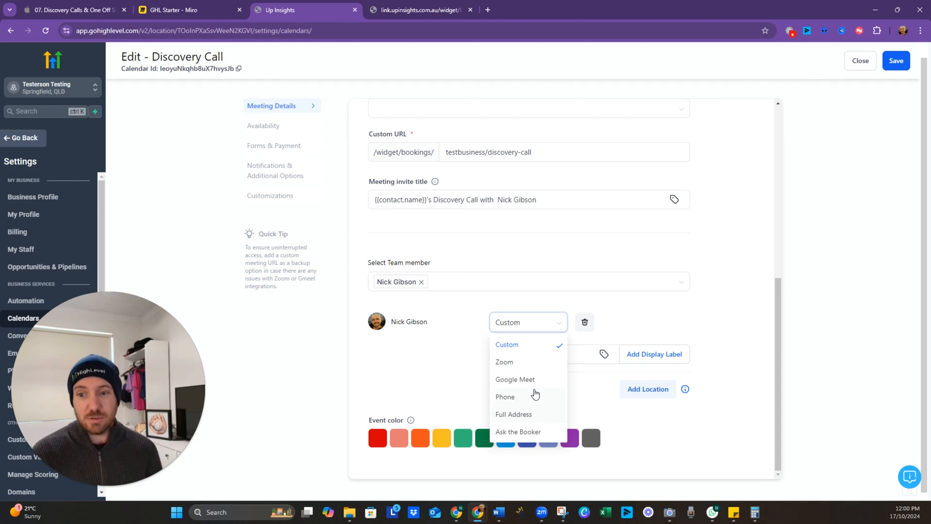
pyautogui.click(532, 432)
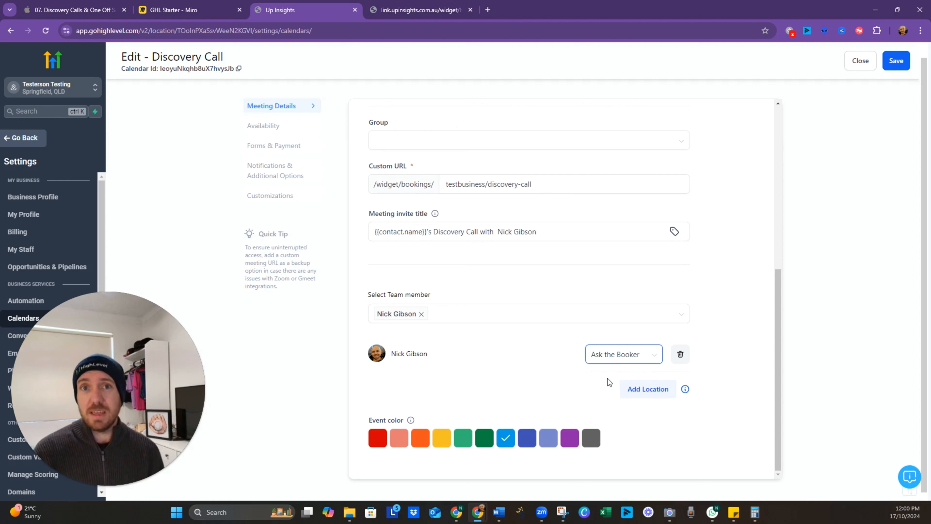
pyautogui.click(635, 357)
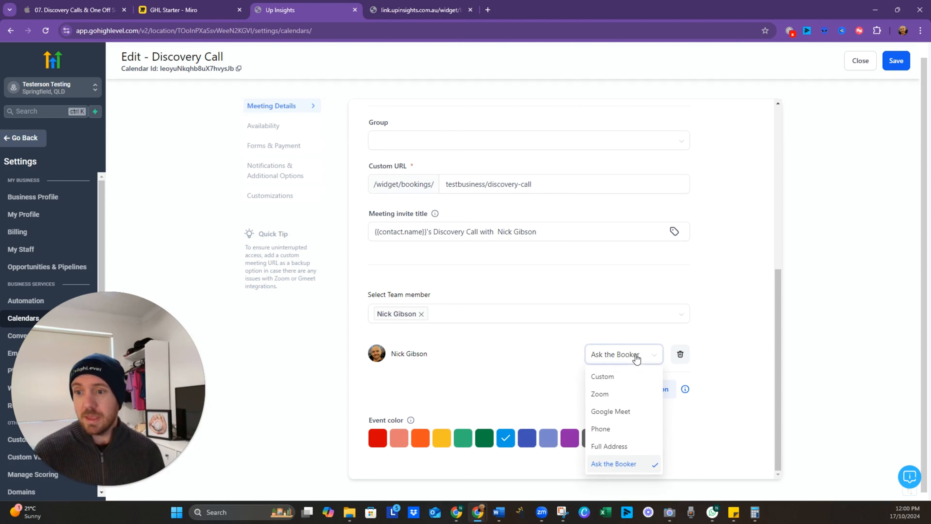
pyautogui.click(684, 389)
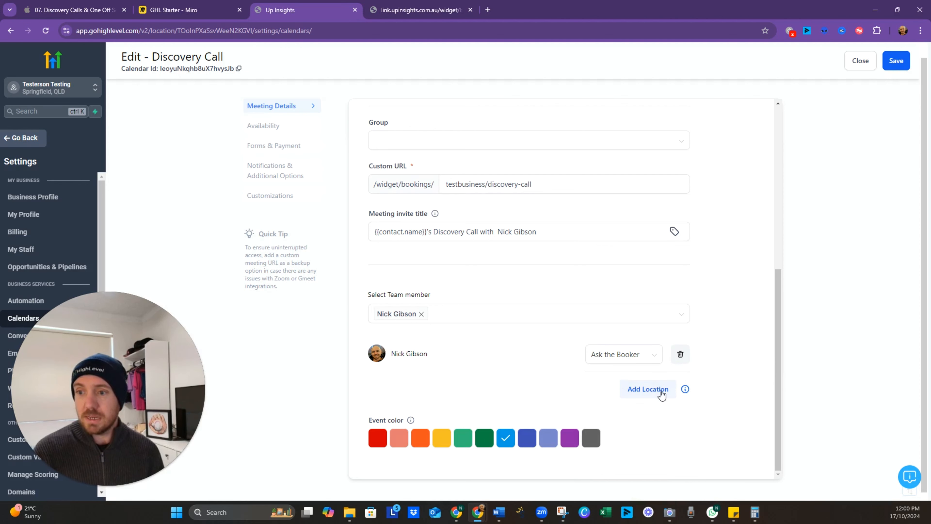
pyautogui.click(649, 389)
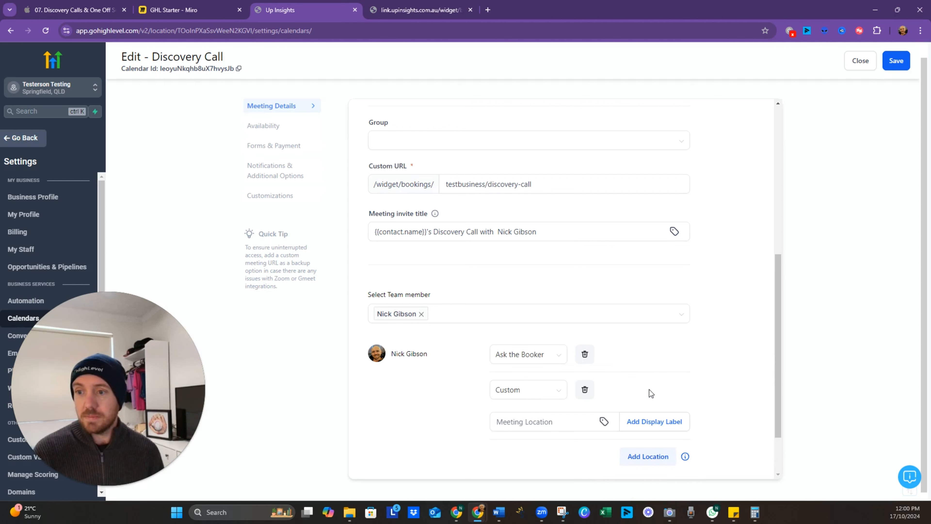
pyautogui.click(584, 354)
# - Set the team member's meeting location to Google Meet with a purple event color, and save the meeting details
pyautogui.click(559, 360)
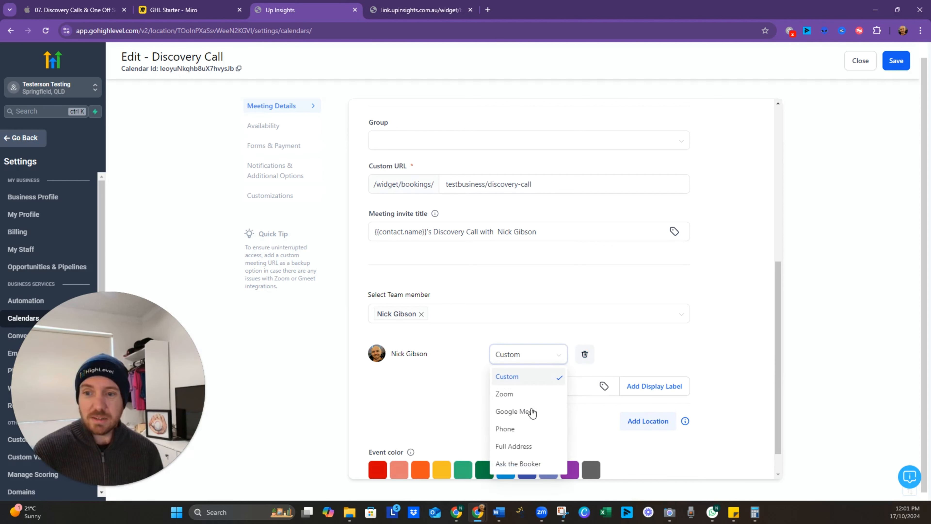
pyautogui.click(532, 412)
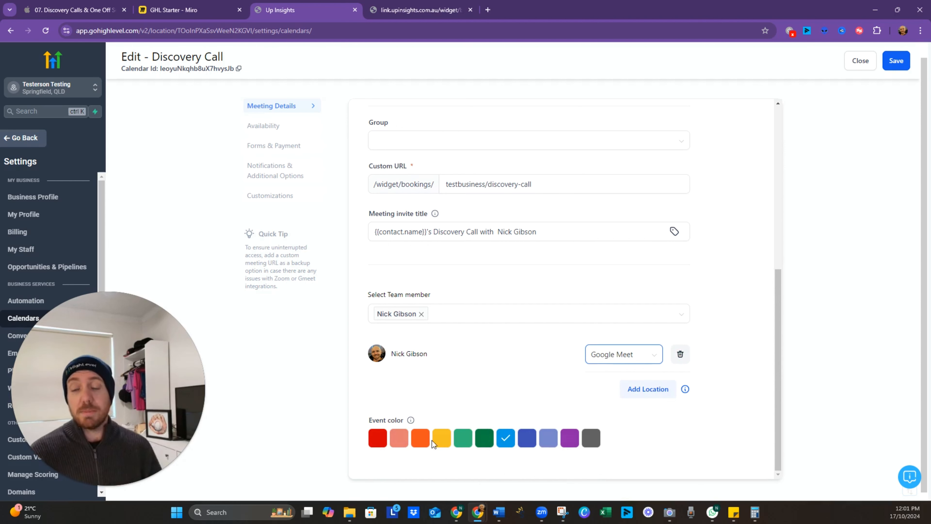
pyautogui.click(569, 442)
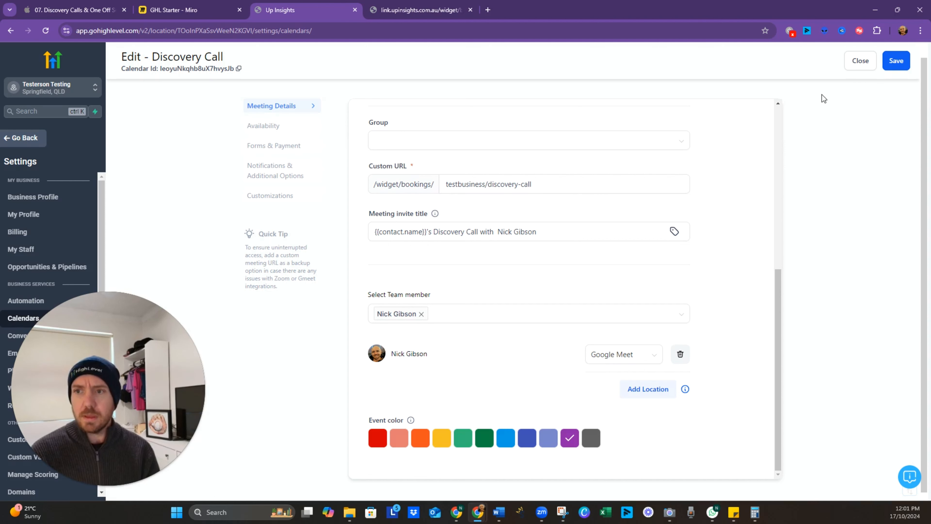
pyautogui.click(896, 61)
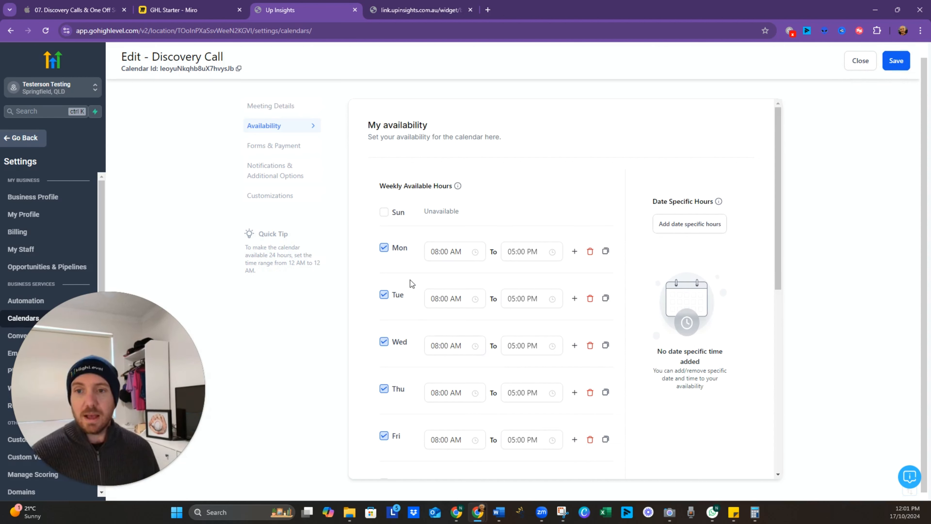
# - Make Monday through Thursday unavailable, and copy Friday's hours back to those days
pyautogui.click(385, 249)
pyautogui.click(384, 282)
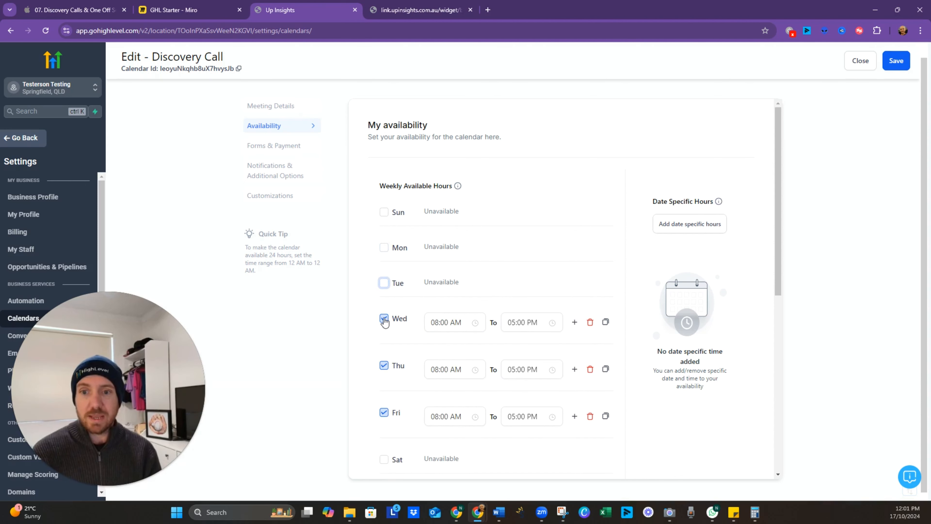
pyautogui.click(384, 318)
pyautogui.click(384, 354)
pyautogui.click(607, 391)
# - Switch Look Busy on, open its percentage for editing, and switch the option off again
pyautogui.scroll(-5, 550, 348)
pyautogui.click(377, 311)
pyautogui.moveTo(510, 316); pyautogui.dragTo(438, 338)
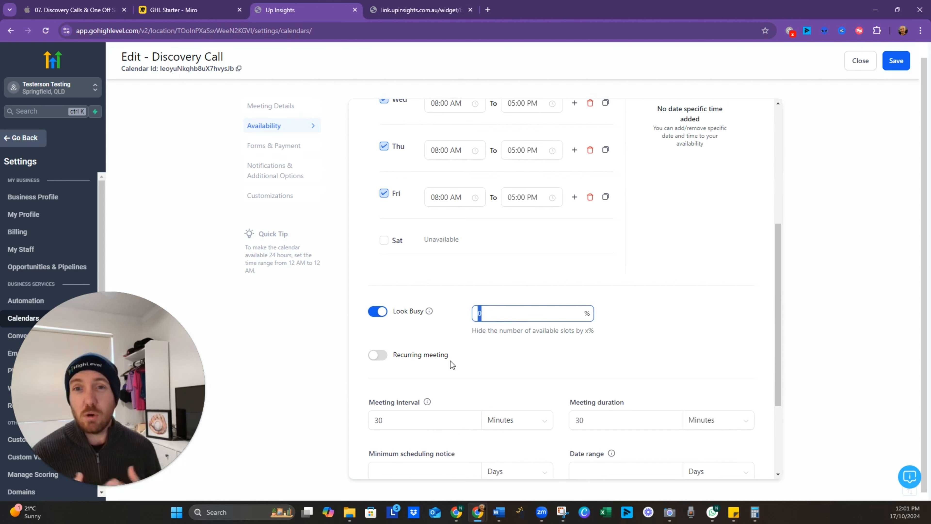
pyautogui.click(377, 312)
# - Check the slot spacing on the public booking page, set the meeting interval to 15 minutes and save
pyautogui.scroll(-1, 418, 345)
pyautogui.click(420, 10)
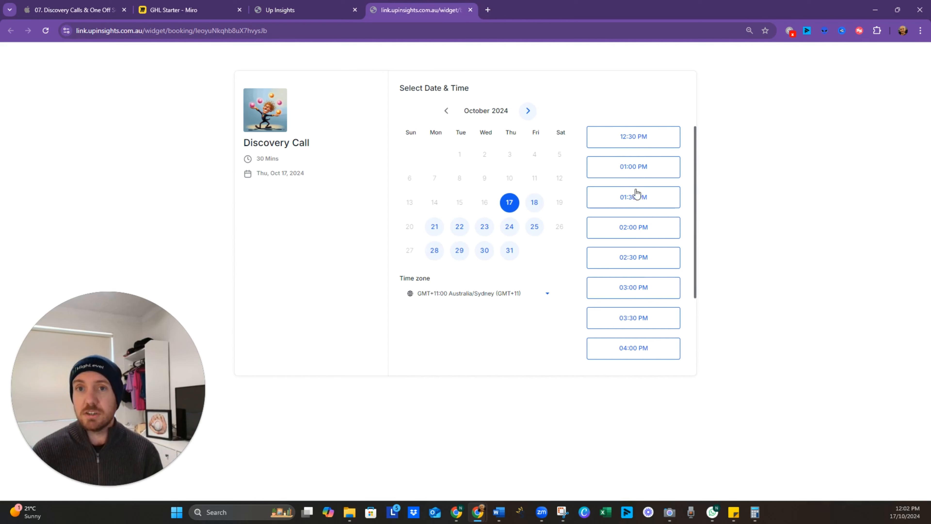
pyautogui.click(317, 10)
pyautogui.moveTo(389, 371); pyautogui.dragTo(322, 375)
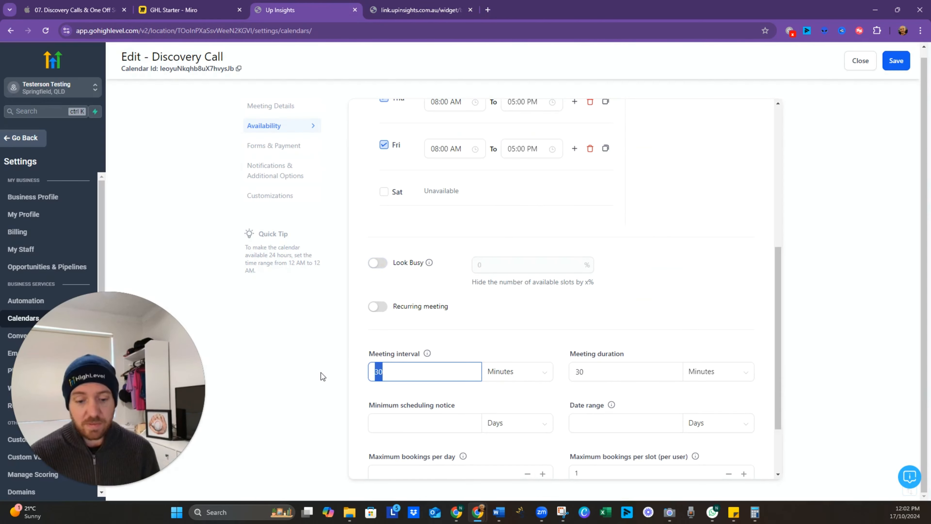
pyautogui.write('15')
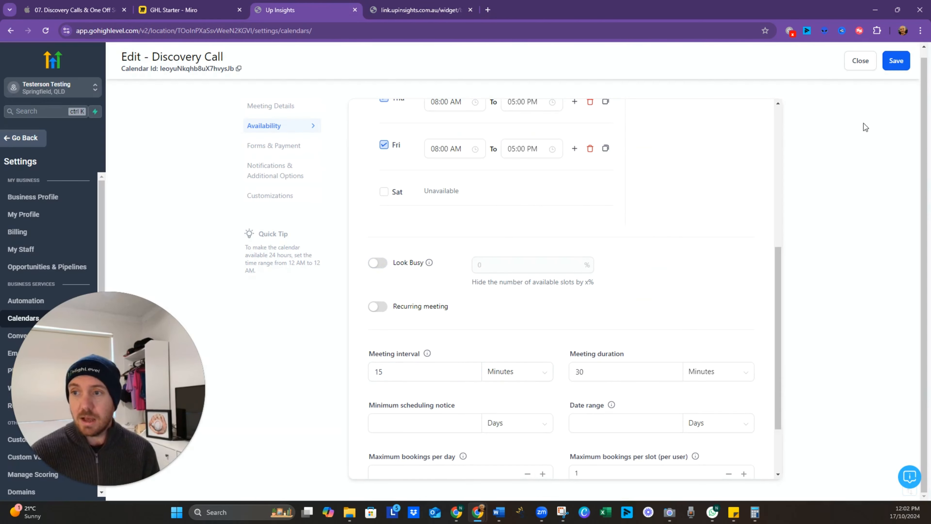
pyautogui.click(891, 61)
# - Set the minimum scheduling notice to 4 hours and browse the booking page ahead to December 2024
pyautogui.scroll(-2, 403, 330)
pyautogui.click(389, 334)
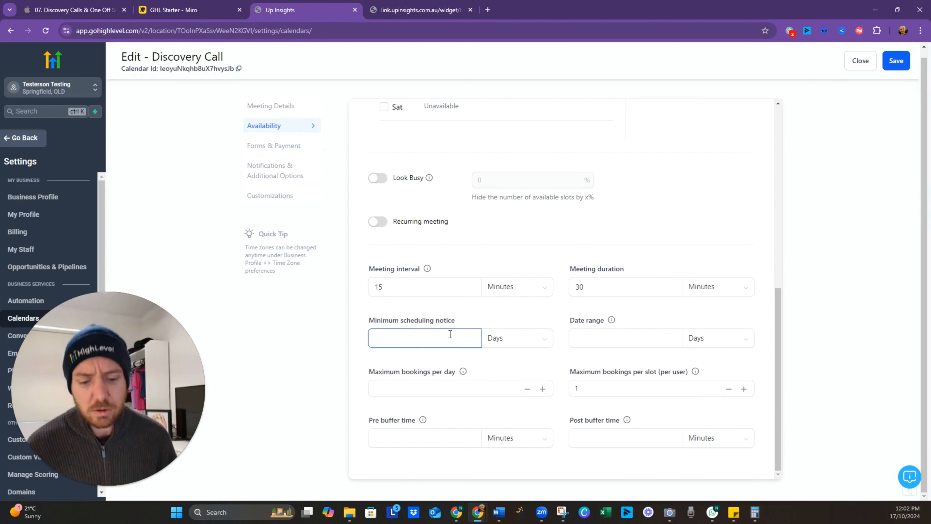
pyautogui.click(420, 10)
pyautogui.click(531, 111)
pyautogui.click(531, 111)
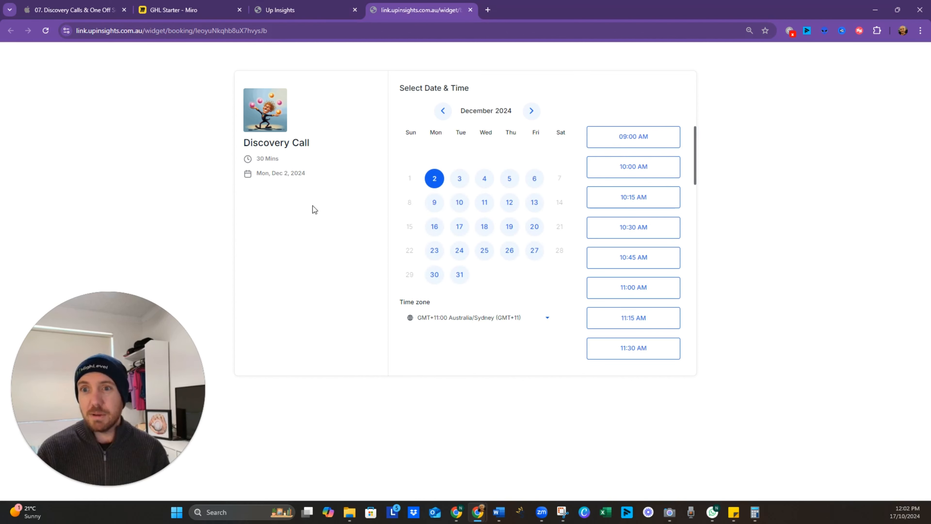
# - Limit the Discovery Call calendar's date range to 14 days in the availability settings
pyautogui.click(321, 11)
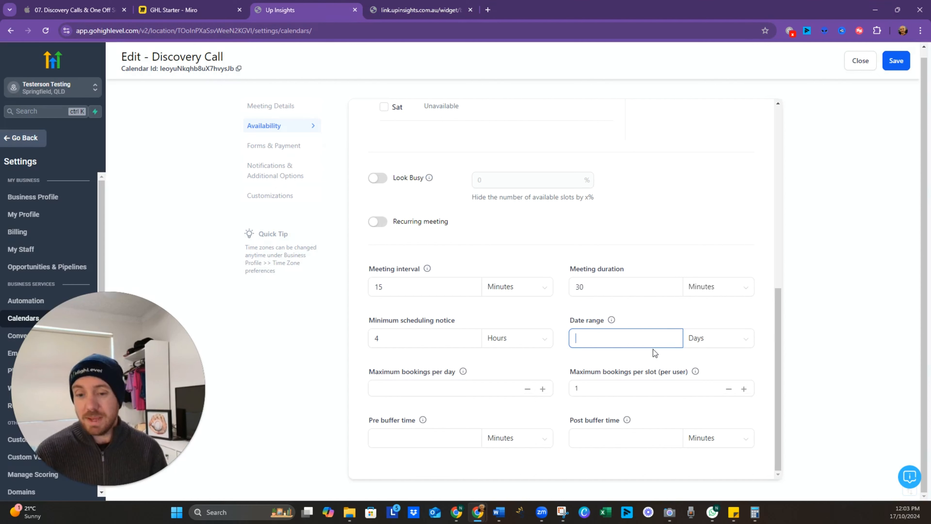
pyautogui.write('14')
pyautogui.click(630, 354)
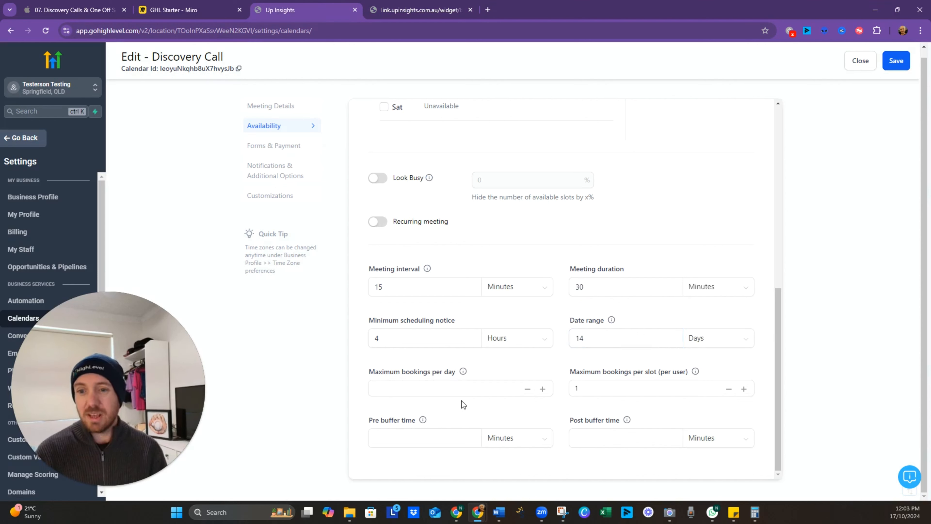
pyautogui.click(610, 340)
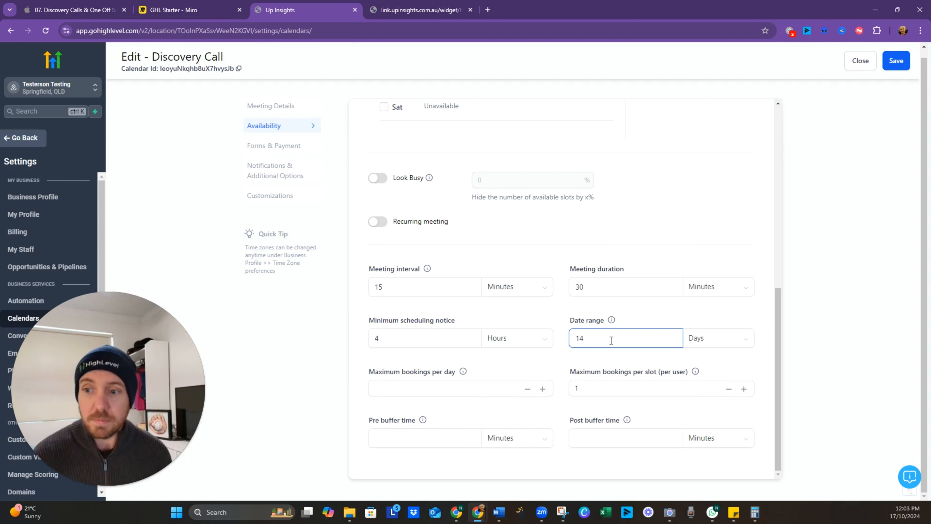
pyautogui.click(510, 369)
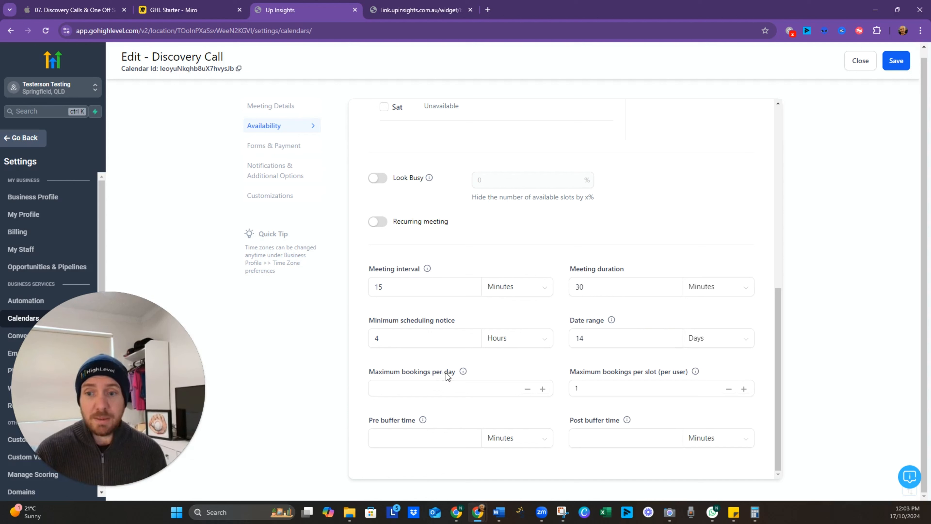
# - Check the available dates for October and November 2024 on the public booking page
pyautogui.moveTo(463, 371)
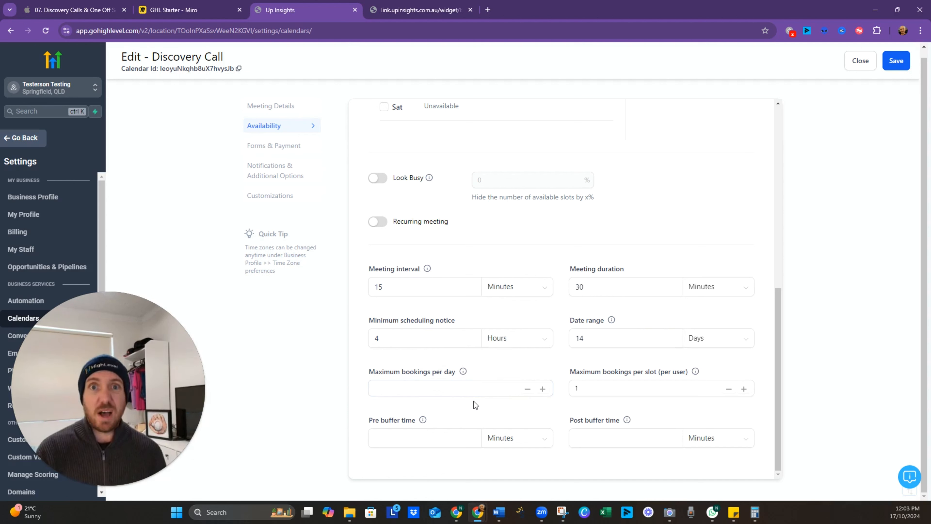
pyautogui.moveTo(422, 420)
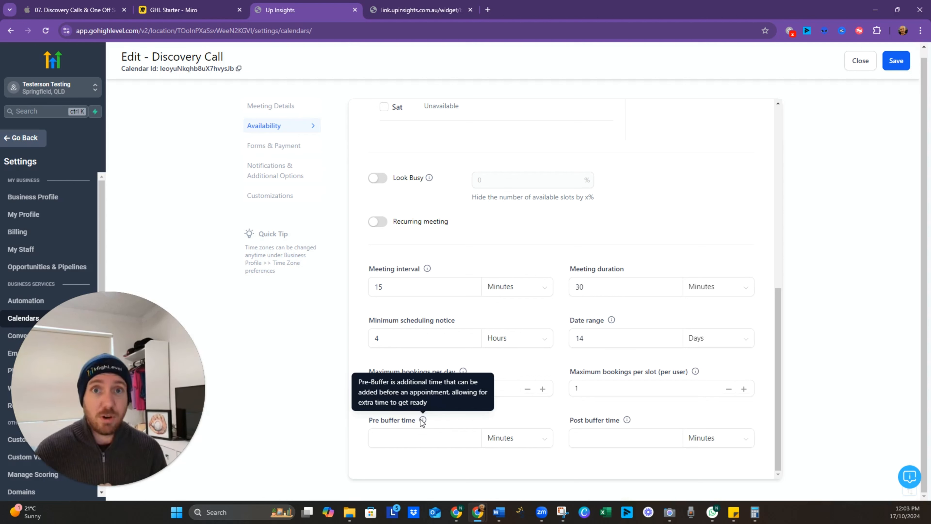
pyautogui.click(422, 10)
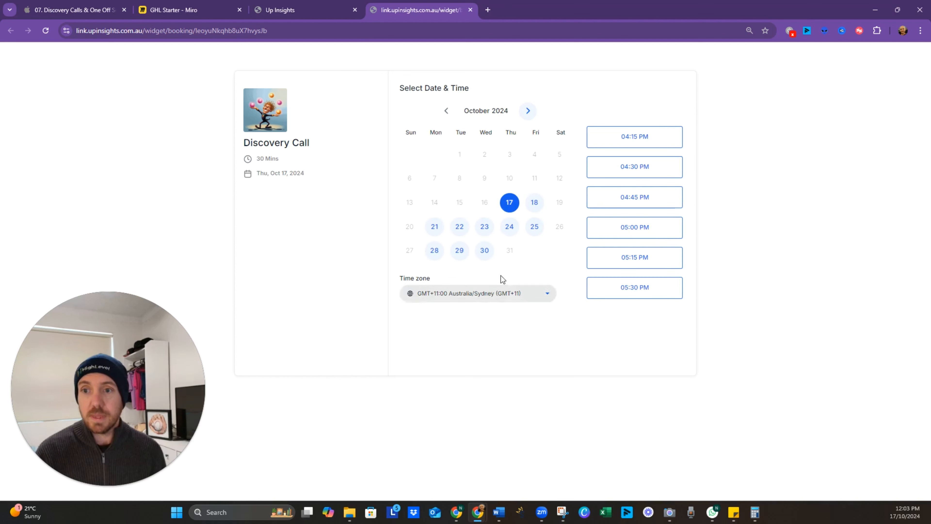
pyautogui.click(528, 110)
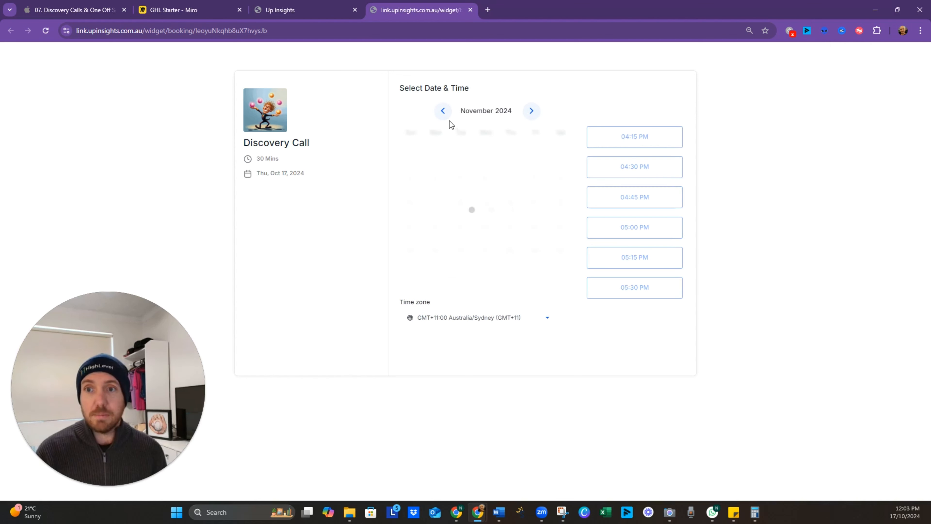
pyautogui.click(443, 111)
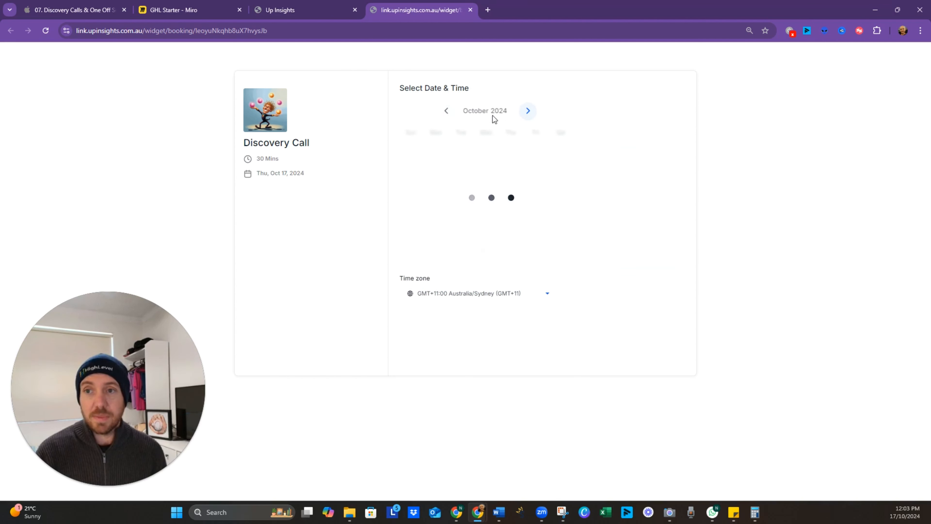
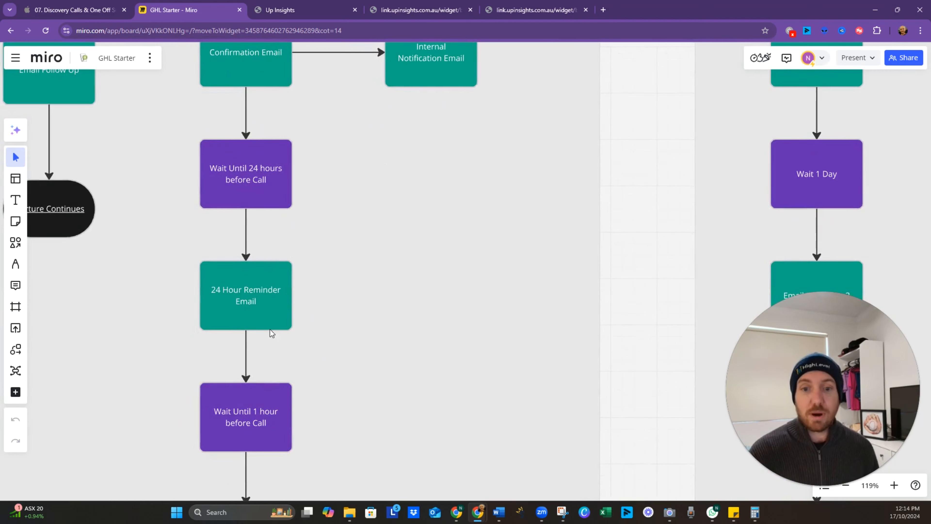
# - Review the Discovery Call Booked workflow in Miro, from the 24 hour reminder email through the no-show branch to the end
pyautogui.scroll(-3, 272, 366)
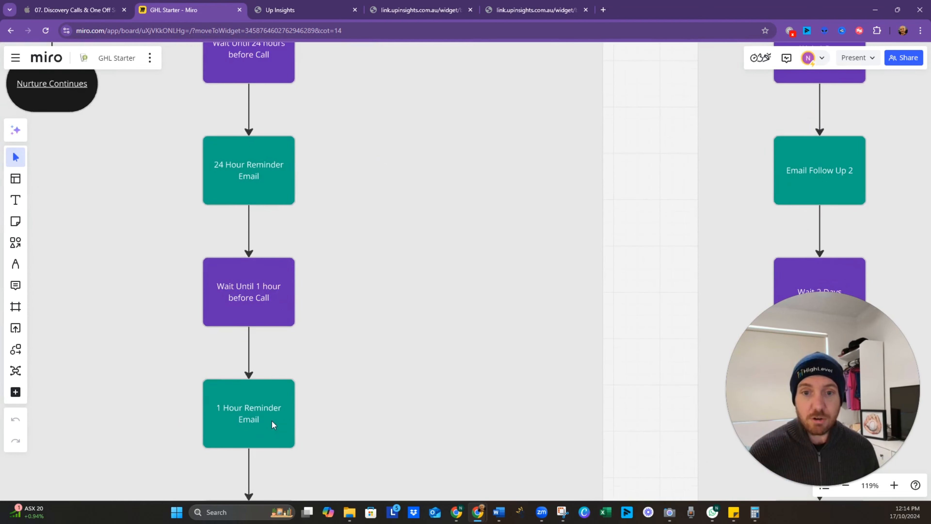
pyautogui.scroll(-8, 272, 421)
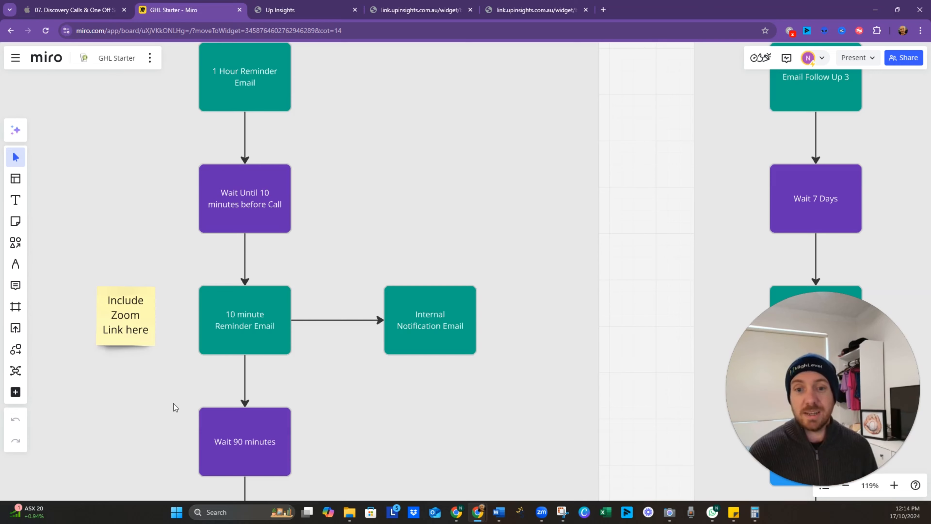
pyautogui.scroll(-5, 175, 407)
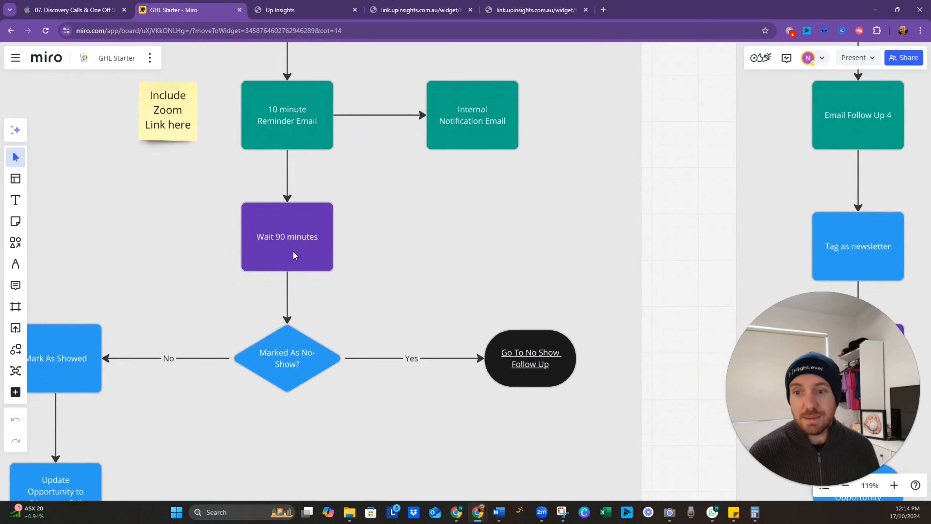
pyautogui.scroll(-1, 328, 334)
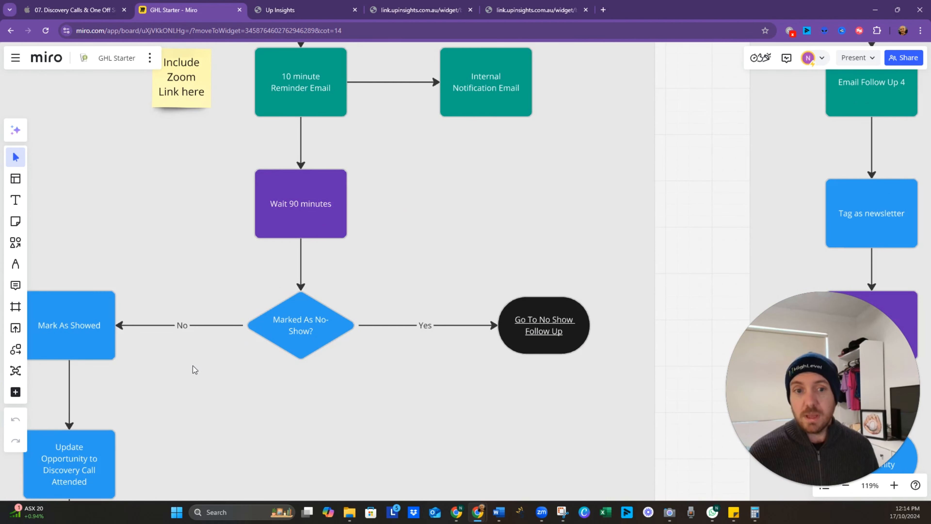
pyautogui.moveTo(193, 366); pyautogui.dragTo(300, 364)
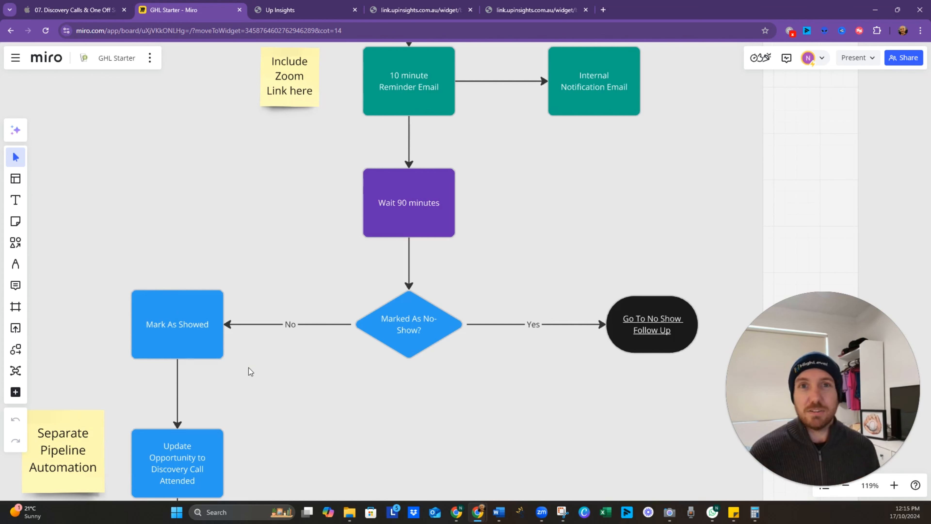
pyautogui.moveTo(249, 368); pyautogui.dragTo(291, 311)
pyautogui.click(268, 422)
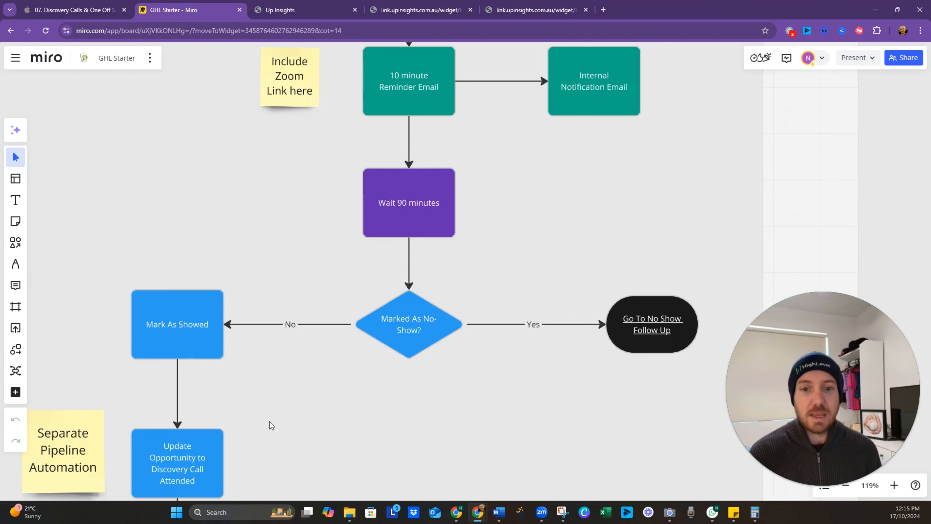
pyautogui.moveTo(268, 421); pyautogui.dragTo(374, 304)
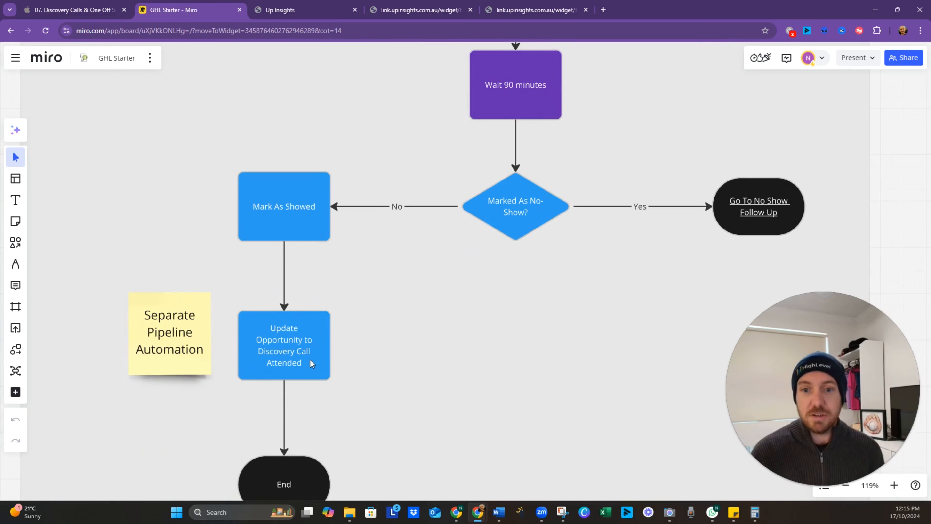
pyautogui.scroll(-5, 399, 275)
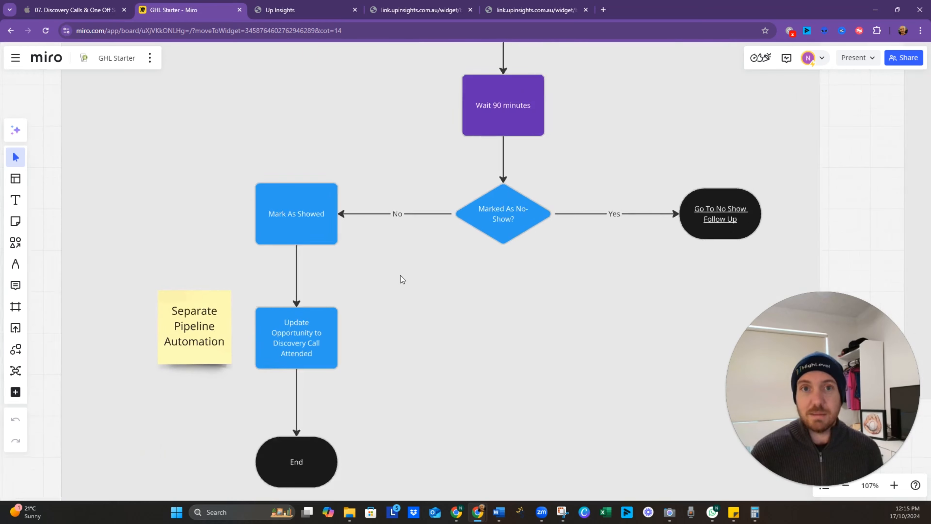
pyautogui.moveTo(405, 158); pyautogui.dragTo(371, 330)
pyautogui.moveTo(404, 266); pyautogui.dragTo(372, 420)
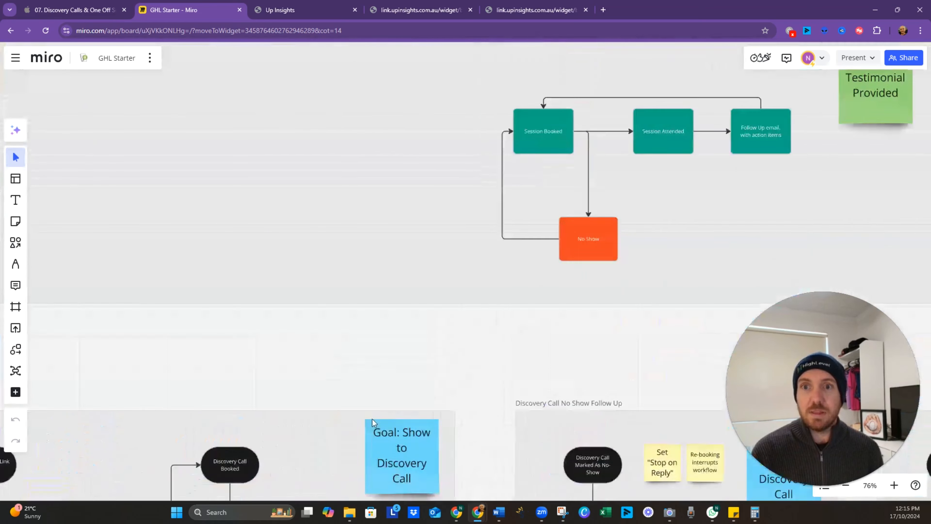
# - Examine the pipeline stages and customer journey on the Miro board, following the Book Discovery Call link to the Discovery Call Booked workflow
pyautogui.moveTo(356, 249); pyautogui.dragTo(400, 433)
pyautogui.moveTo(289, 323); pyautogui.dragTo(482, 428)
pyautogui.moveTo(282, 352); pyautogui.dragTo(572, 395)
pyautogui.moveTo(273, 323); pyautogui.dragTo(568, 301)
pyautogui.moveTo(220, 307); pyautogui.dragTo(397, 316)
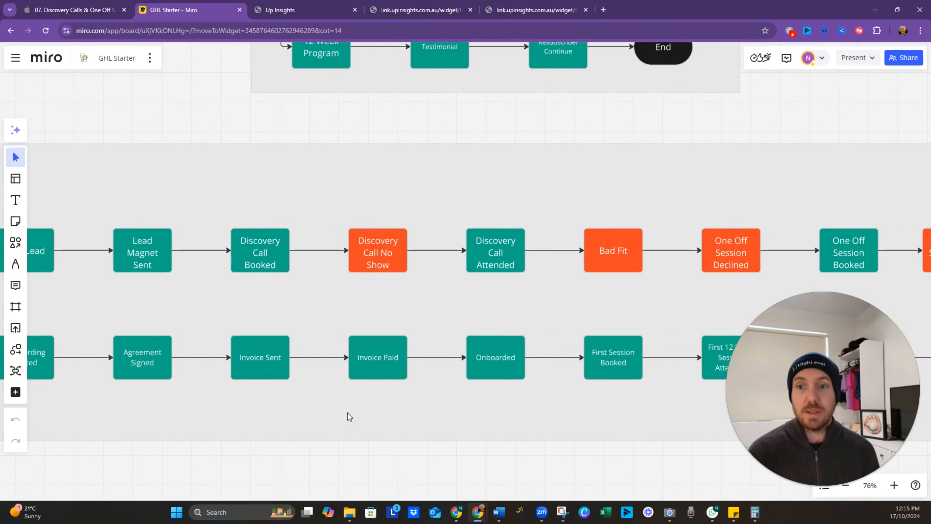
pyautogui.scroll(-10, 347, 413)
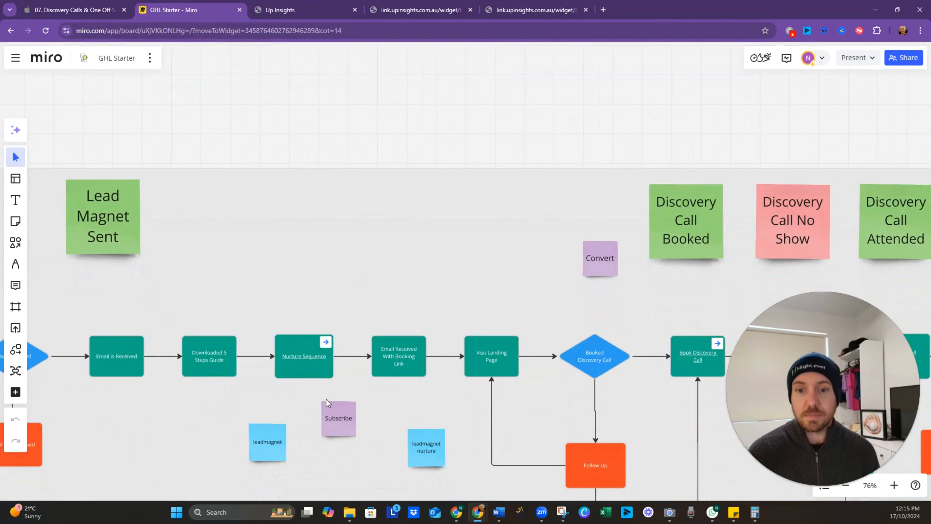
pyautogui.moveTo(416, 404); pyautogui.dragTo(299, 382)
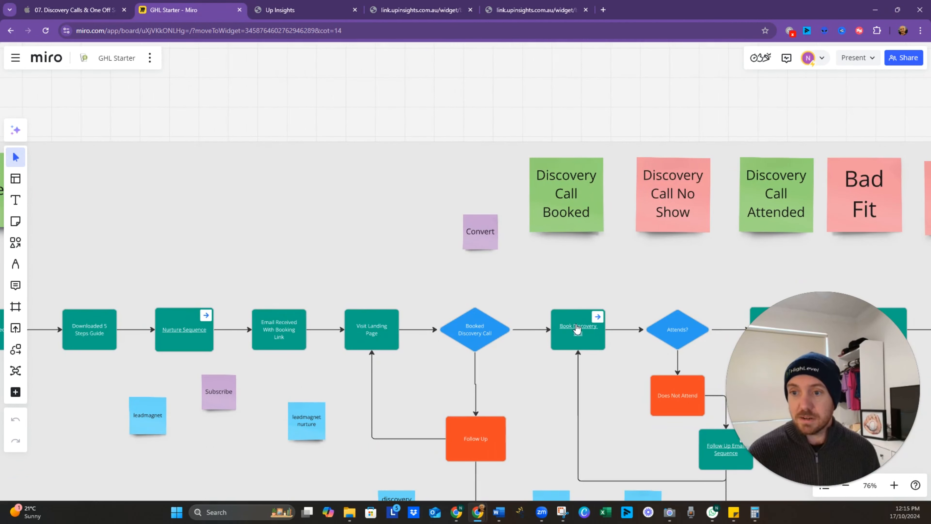
pyautogui.click(596, 318)
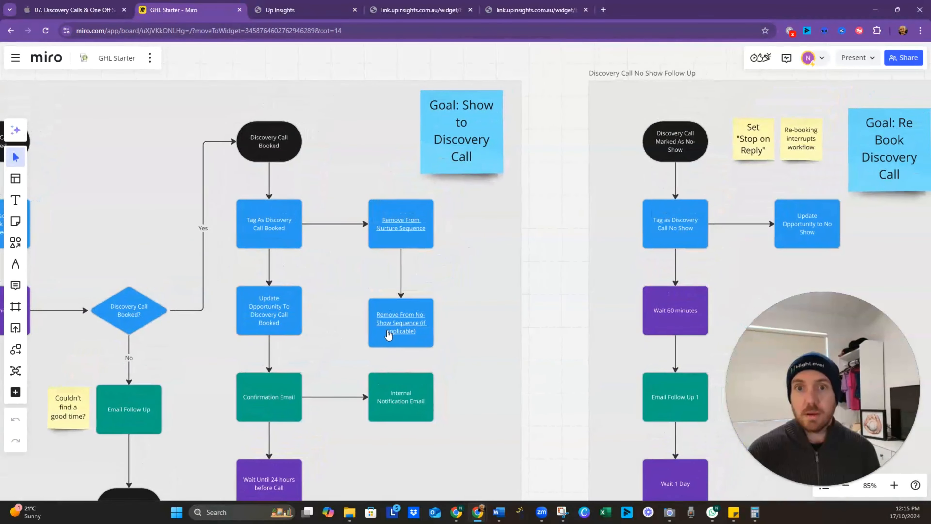
# - Switch to HighLevel, leave the calendar settings and create a new automation workflow from scratch
pyautogui.click(291, 5)
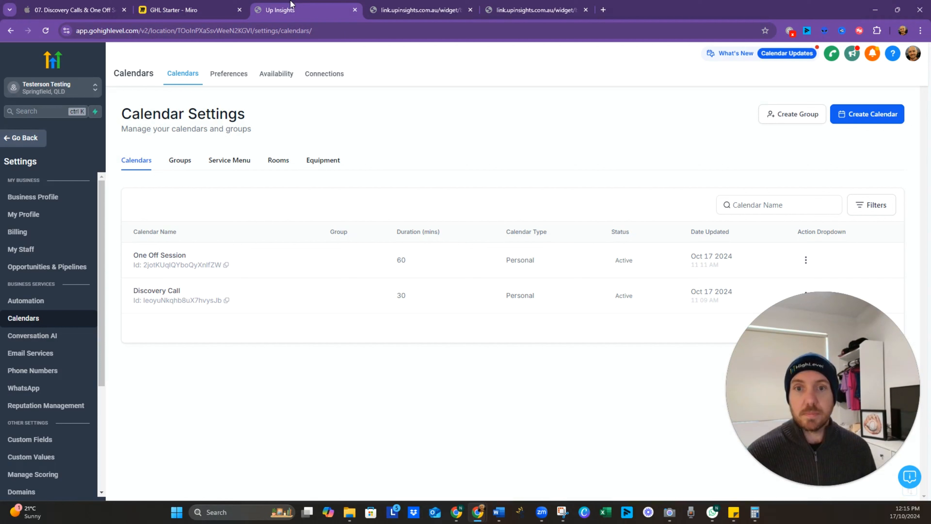
pyautogui.click(37, 143)
pyautogui.click(41, 296)
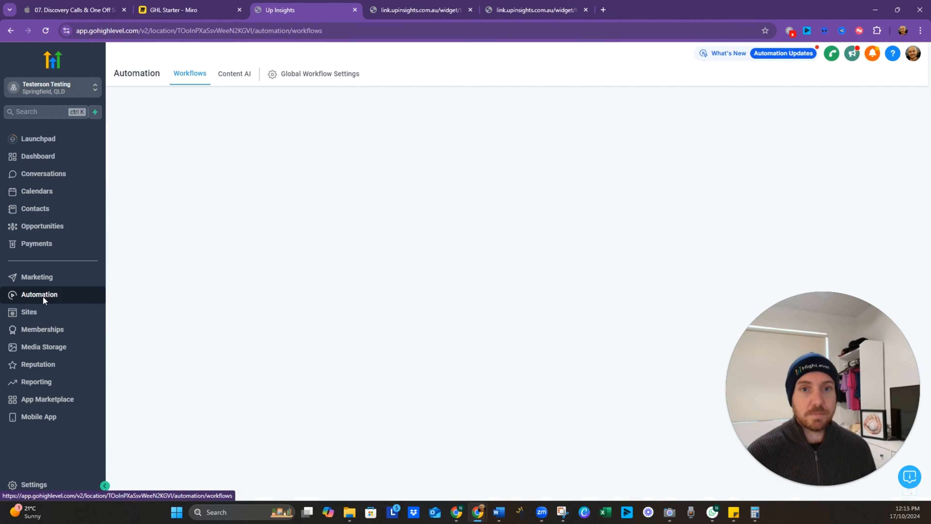
pyautogui.rightClick(448, 372)
pyautogui.click(426, 401)
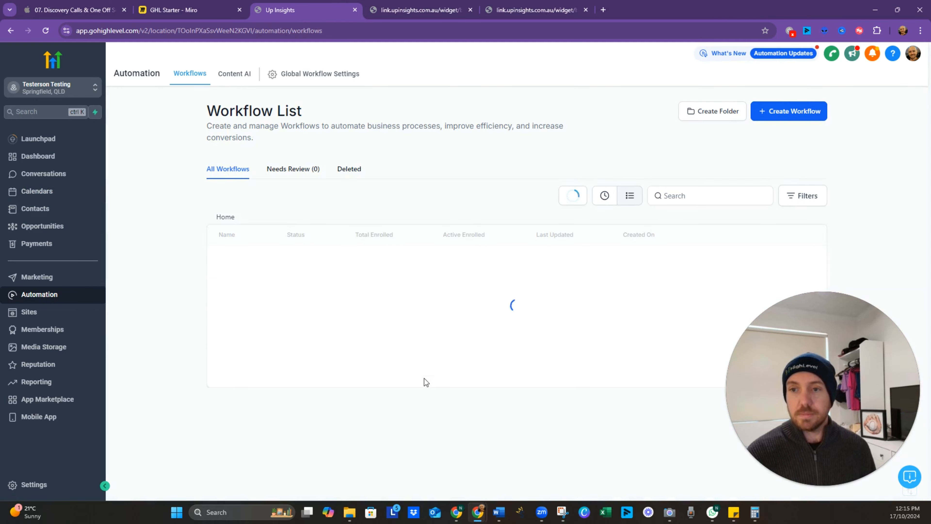
pyautogui.click(790, 117)
pyautogui.click(790, 151)
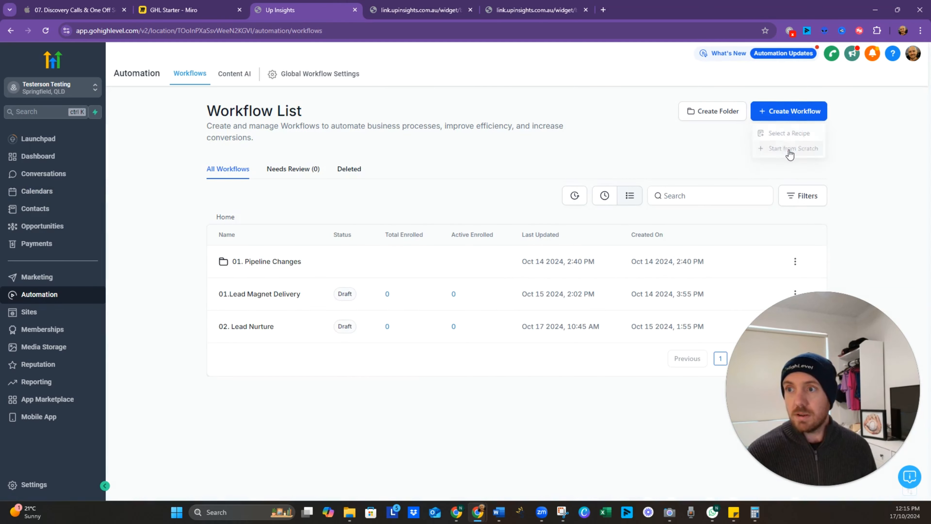
# - Name the new workflow "Discovery Call Reminder" and dismiss the multiple opportunities notice
pyautogui.tripleClick(457, 56)
pyautogui.write('Disvo')
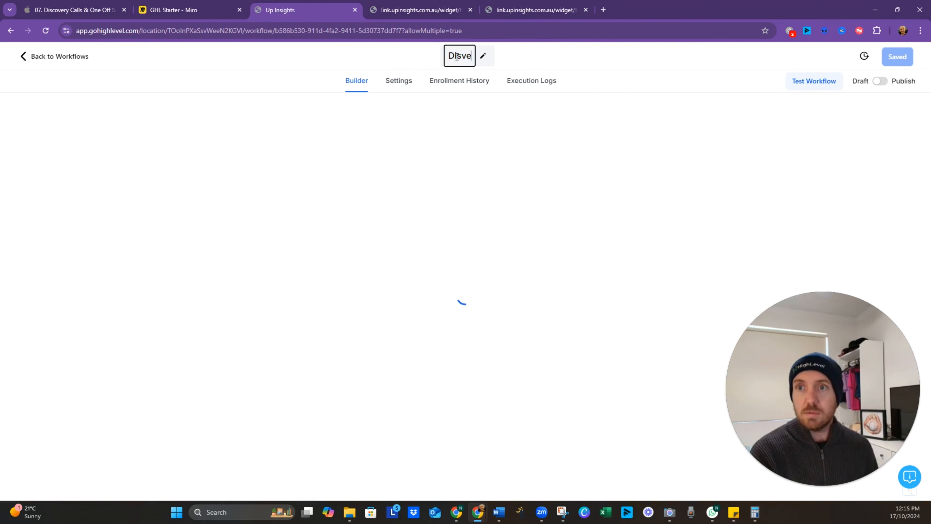
pyautogui.press('BackSpace')
pyautogui.press('BackSpace')
pyautogui.write('co')
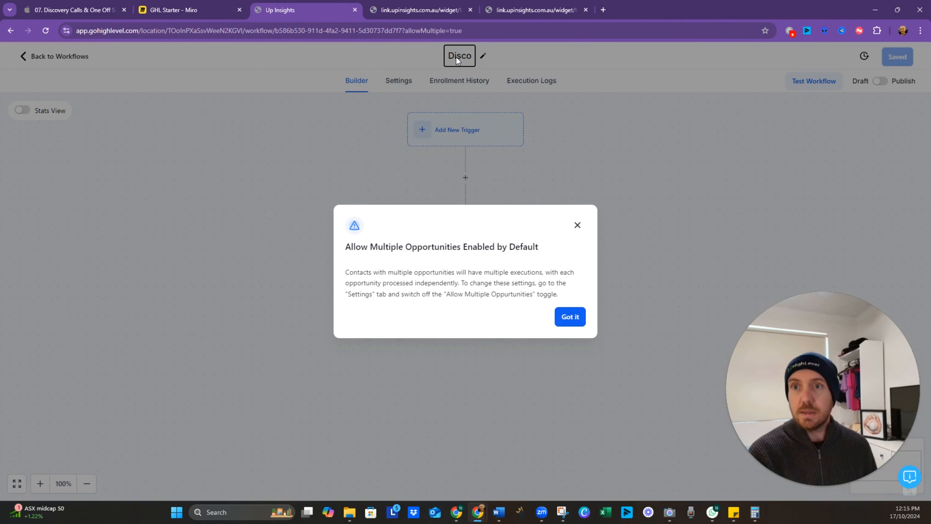
pyautogui.write('very Call Reminder')
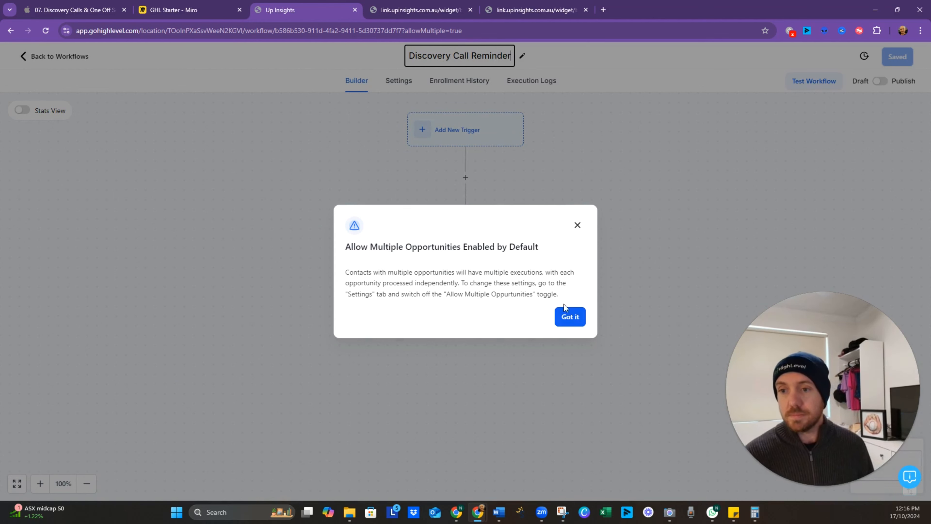
pyautogui.click(568, 315)
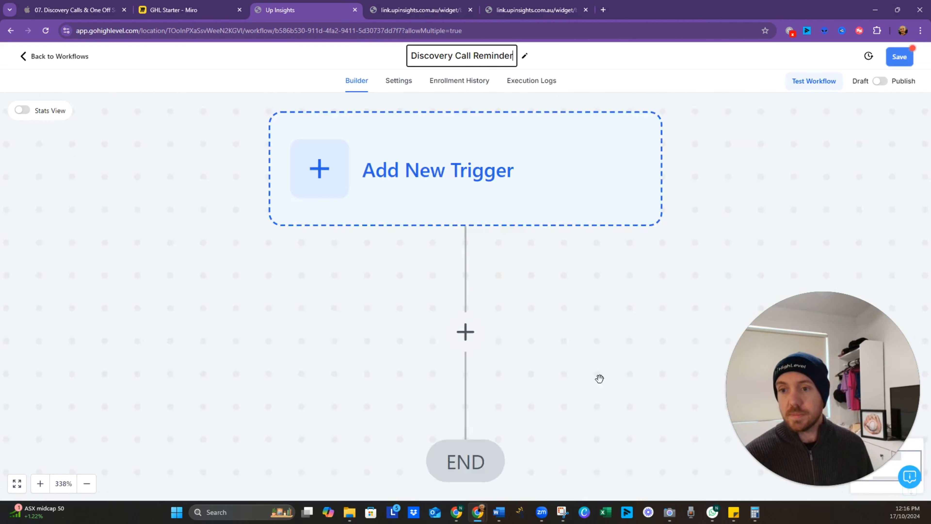
# - Search the workflow triggers for "appo" and choose Appointment Status as the trigger
pyautogui.click(473, 142)
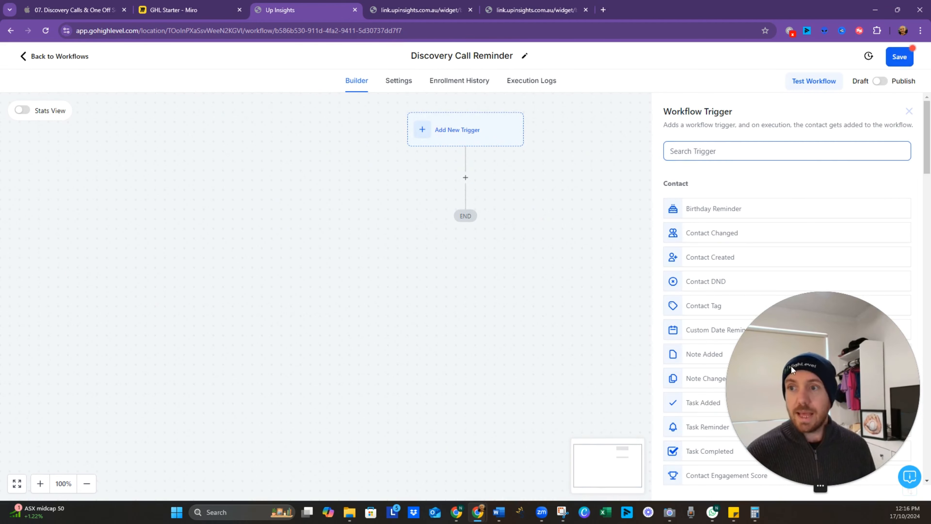
pyautogui.click(724, 150)
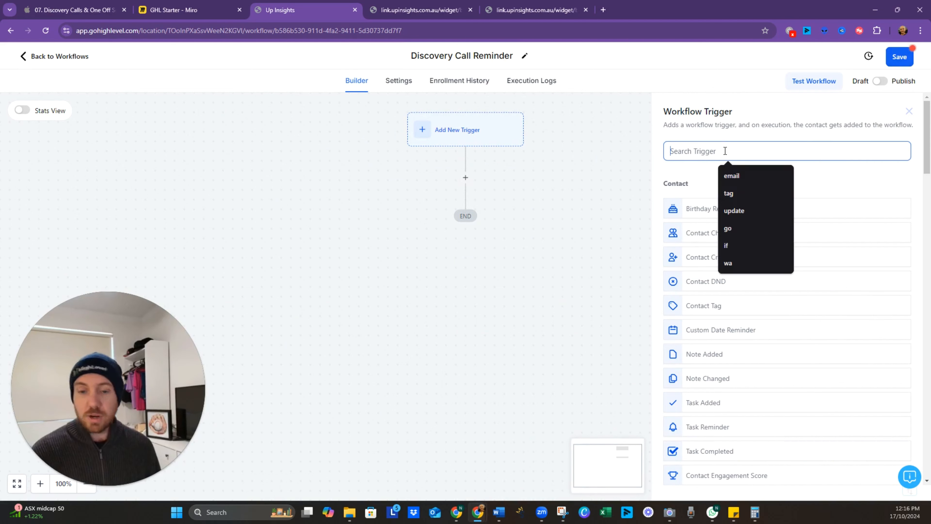
pyautogui.write('appon')
pyautogui.press('BackSpace')
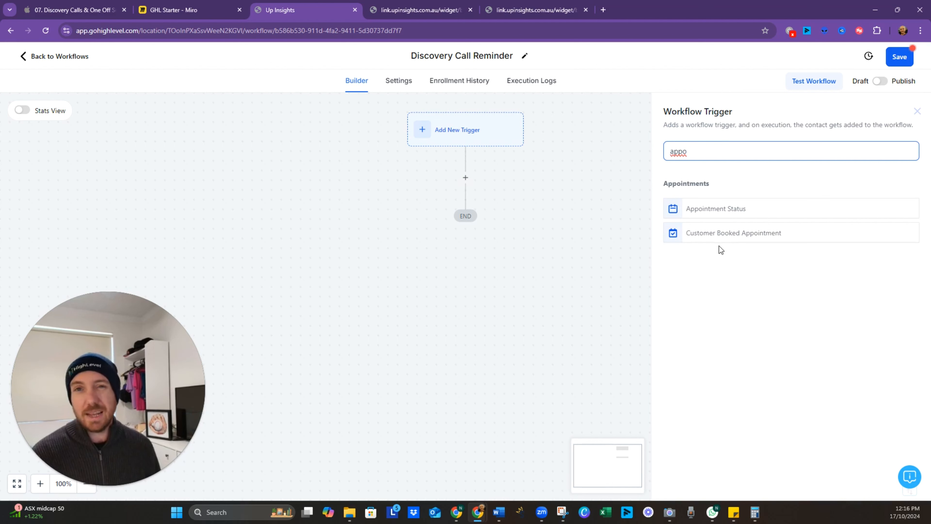
pyautogui.click(721, 215)
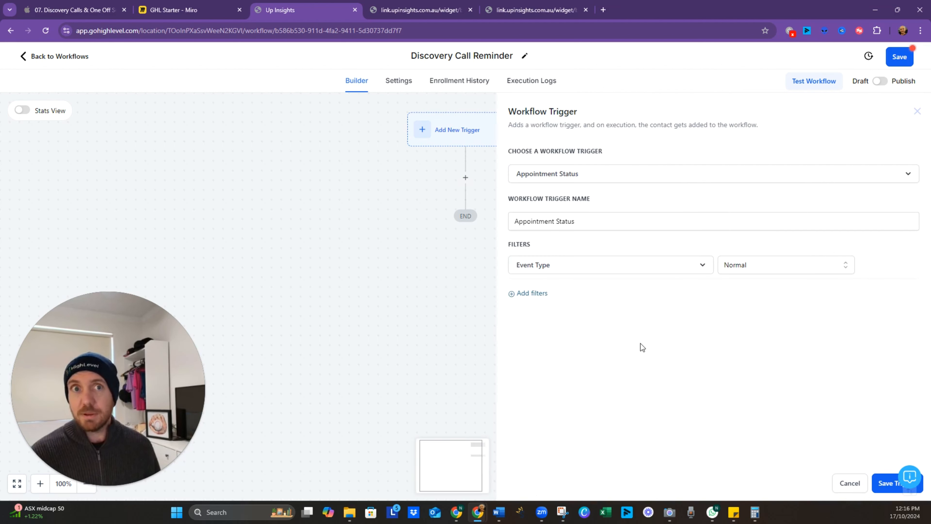
# - Add a trigger filter requiring that the appointment status is confirmed
pyautogui.click(543, 297)
pyautogui.click(543, 296)
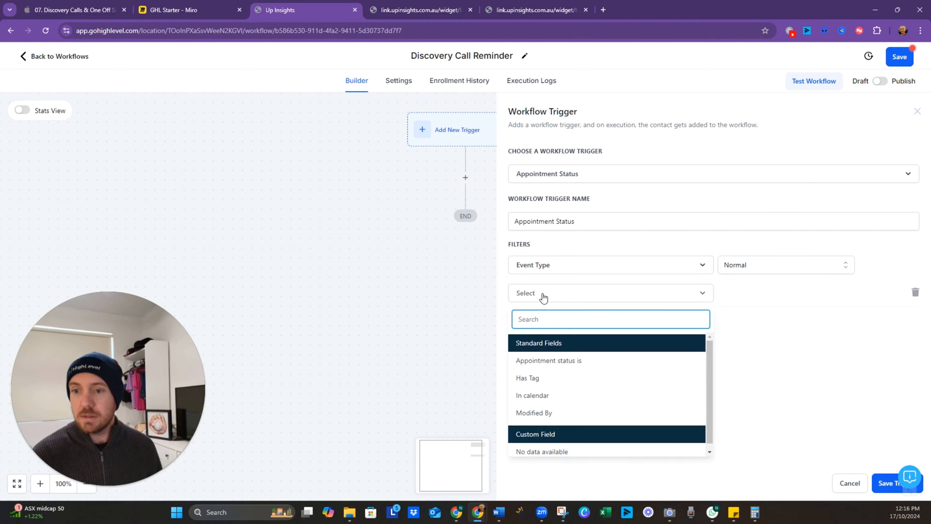
pyautogui.click(563, 360)
pyautogui.click(750, 297)
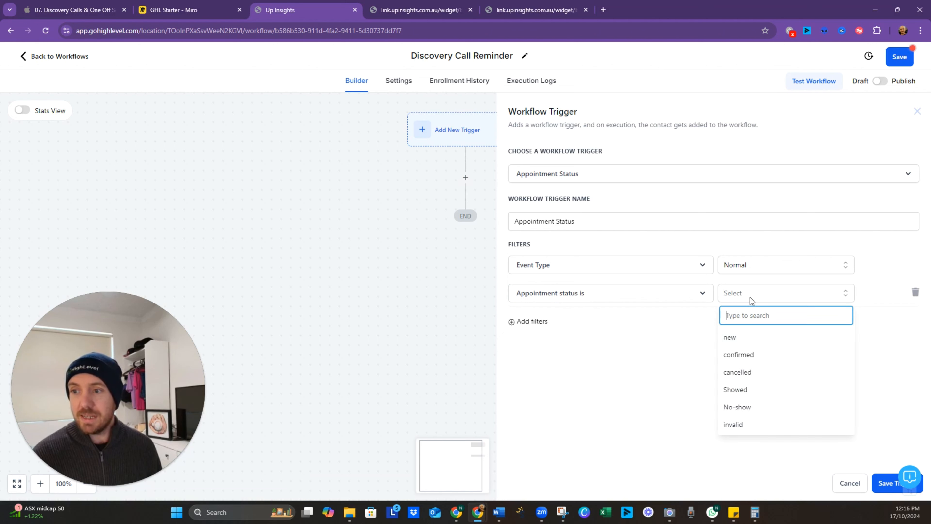
pyautogui.click(742, 354)
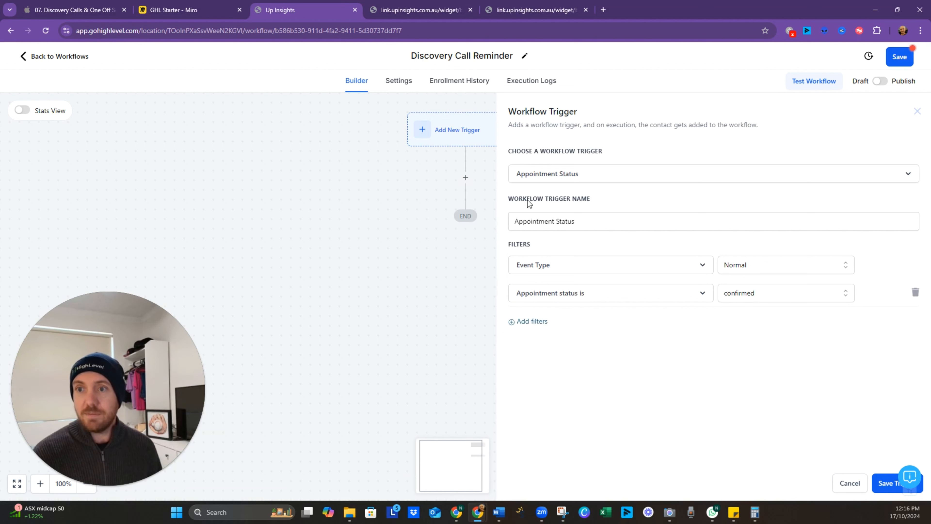
# - Rename the workflow trigger as "Discovery Call Booked"
pyautogui.click(588, 225)
pyautogui.hotkey('ctrl', 'a')
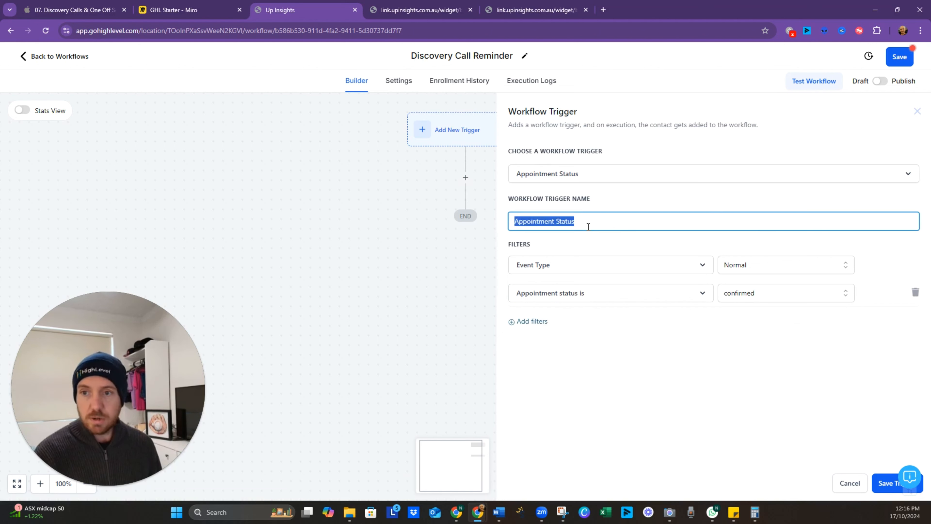
pyautogui.write('dso')
pyautogui.press('BackSpace')
pyautogui.press('BackSpace')
pyautogui.press('BackSpace')
pyautogui.write('Discvoer')
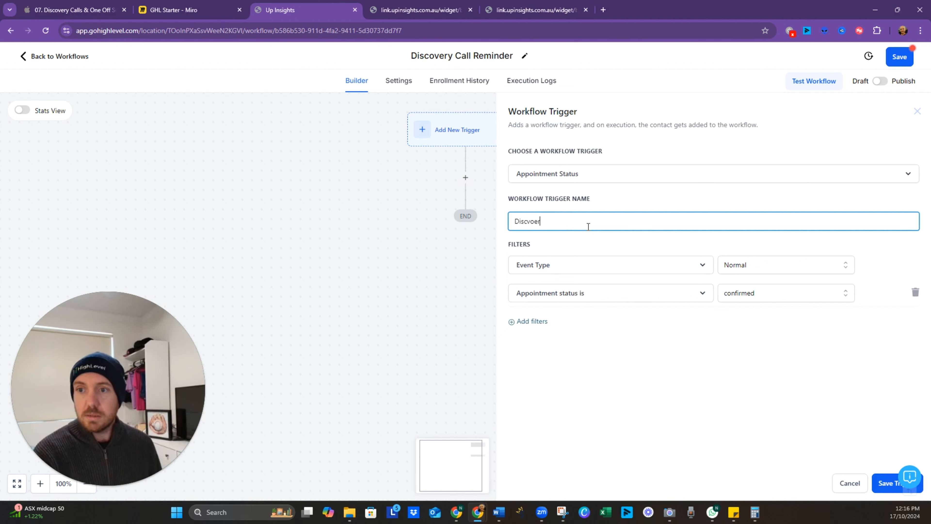
pyautogui.press('BackSpace')
pyautogui.press('BackSpace')
pyautogui.press('BackSpace')
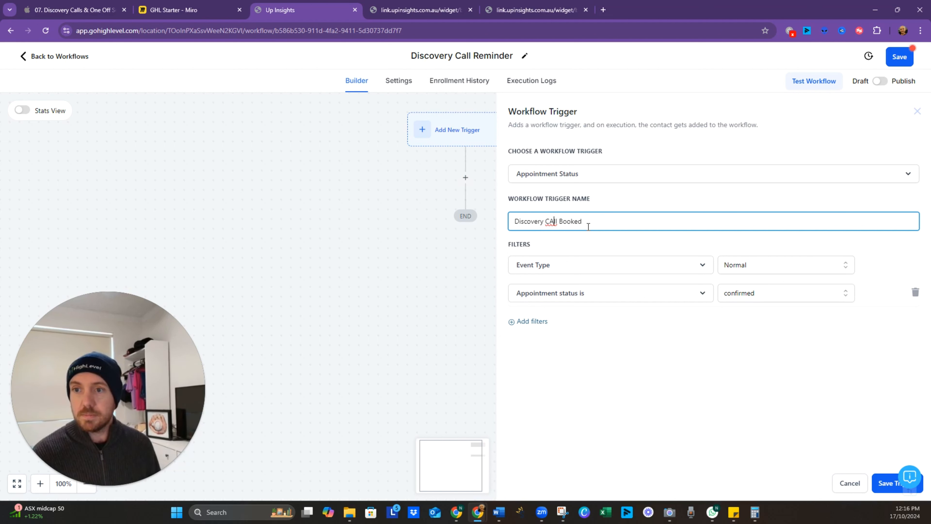
pyautogui.hotkey('shift', 'Left')
pyautogui.write('a')
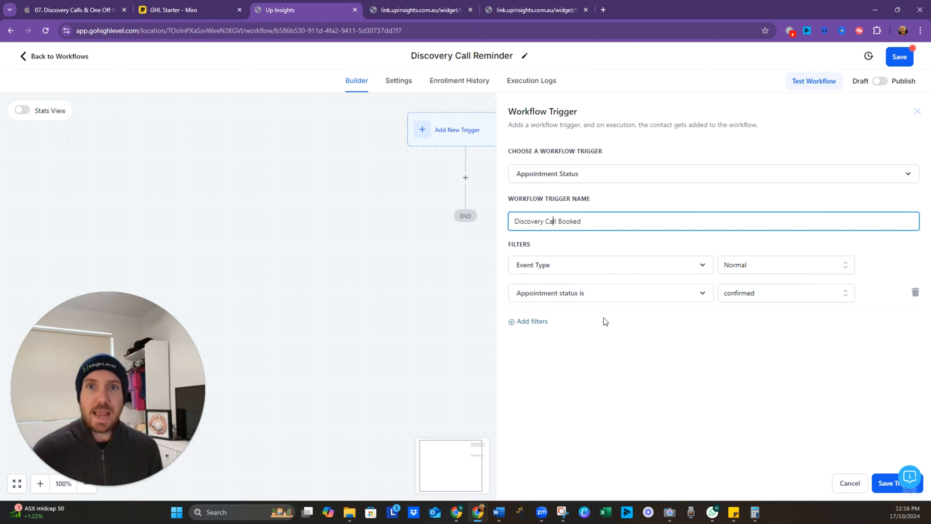
# - Add an In calendar filter set to Discovery Call, and save both the trigger and the workflow
pyautogui.click(537, 321)
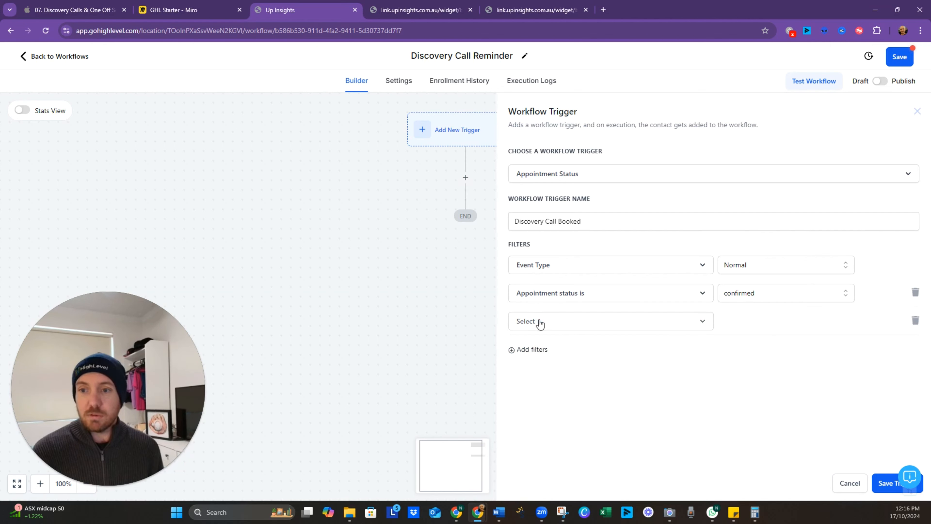
pyautogui.click(563, 326)
pyautogui.click(559, 407)
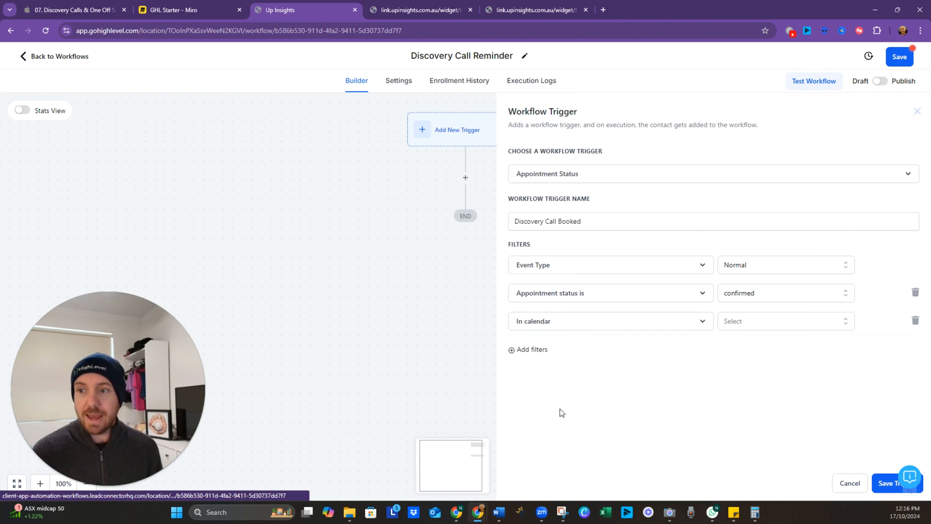
pyautogui.click(771, 326)
pyautogui.click(760, 367)
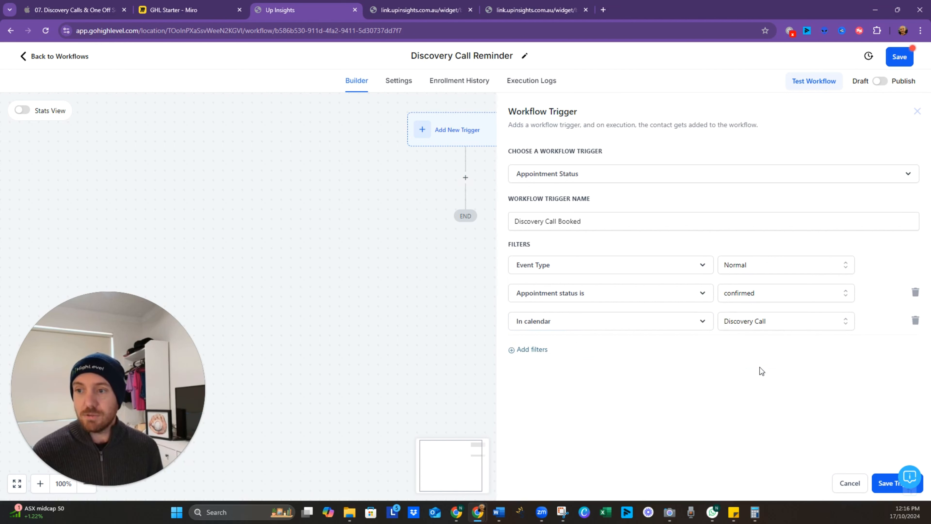
pyautogui.click(884, 483)
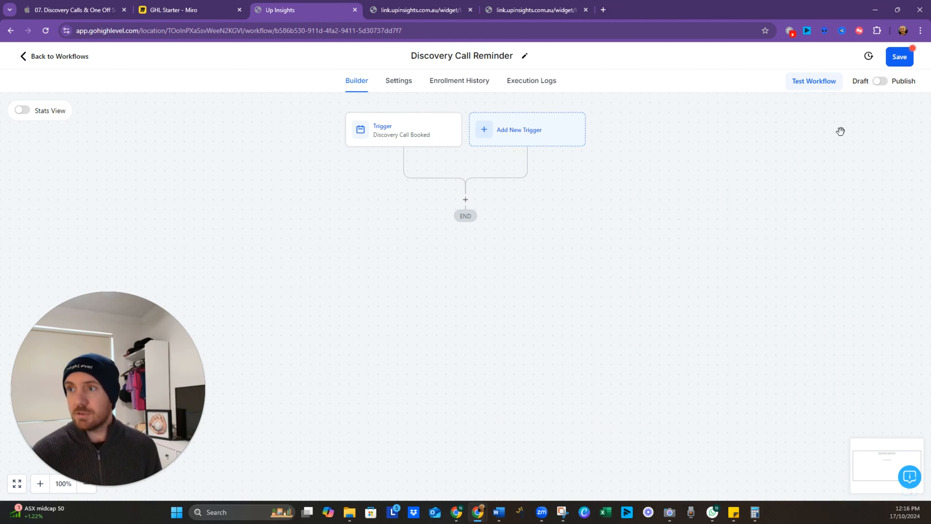
pyautogui.click(900, 57)
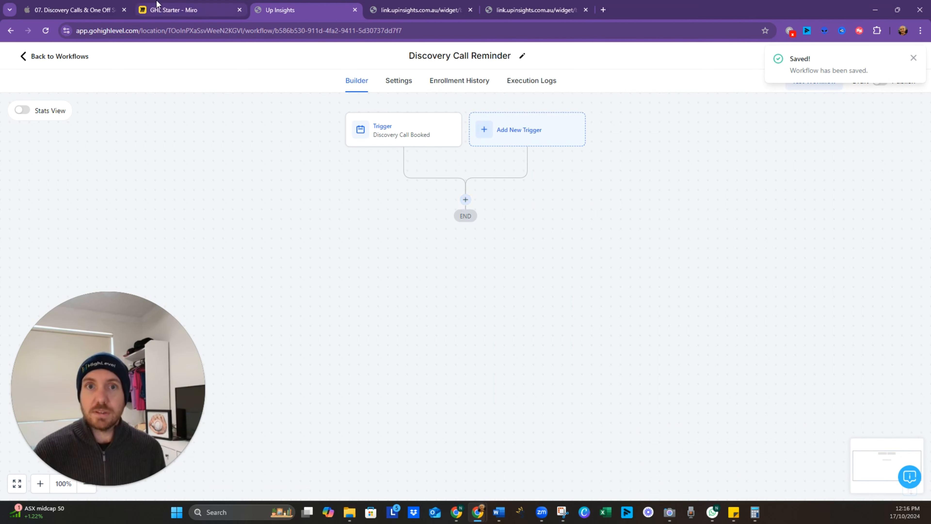
# - Check the booking flow in Miro, and add an Add Contact Tag action below the Discovery Call Booked trigger in HighLevel
pyautogui.click(173, 10)
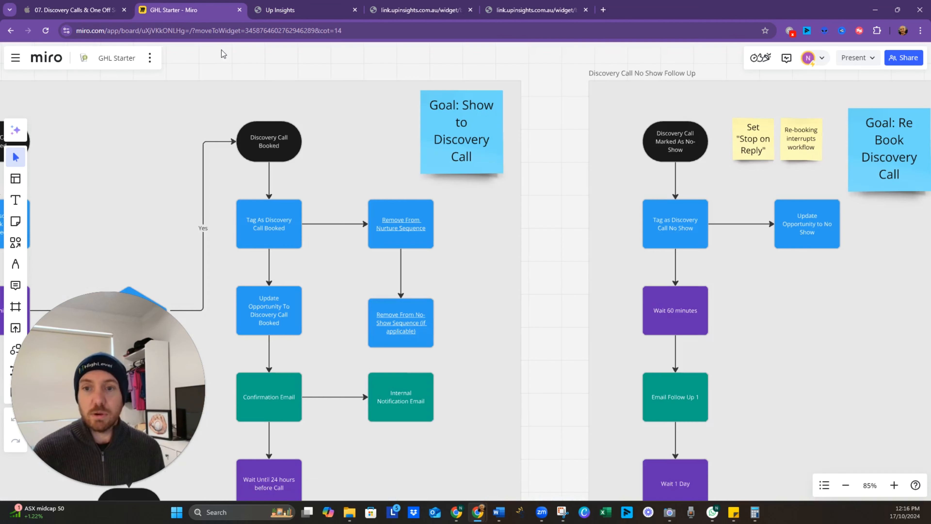
pyautogui.click(293, 10)
pyautogui.click(465, 203)
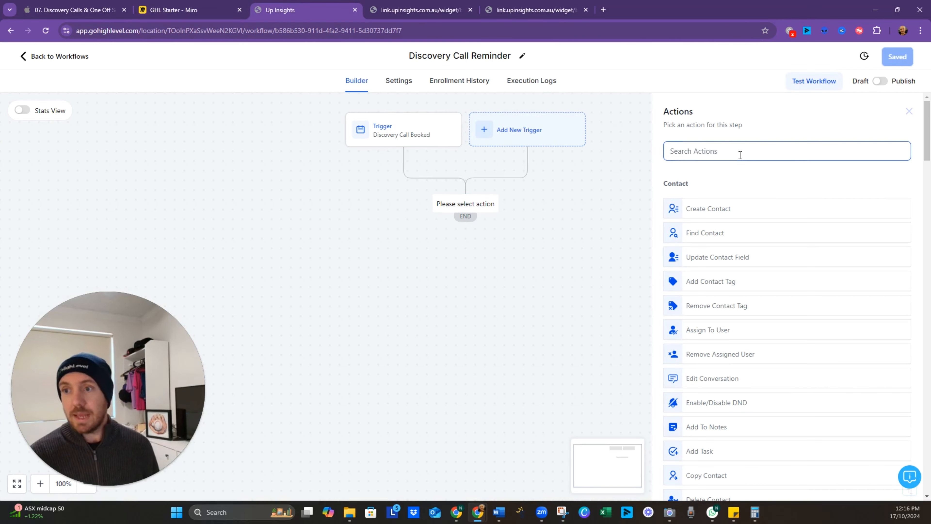
pyautogui.write('add')
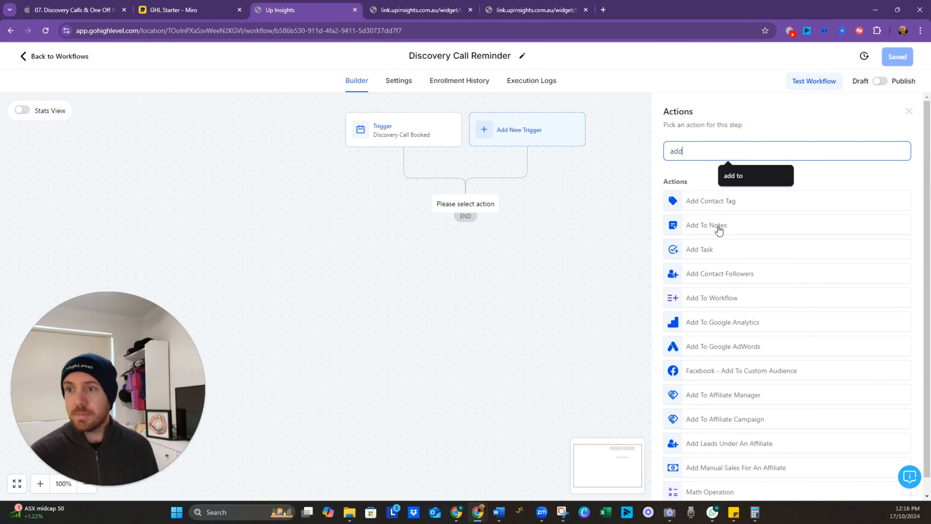
pyautogui.click(721, 201)
# - Create the new tag "discovery call booked" for the tag action and save the action
pyautogui.click(724, 220)
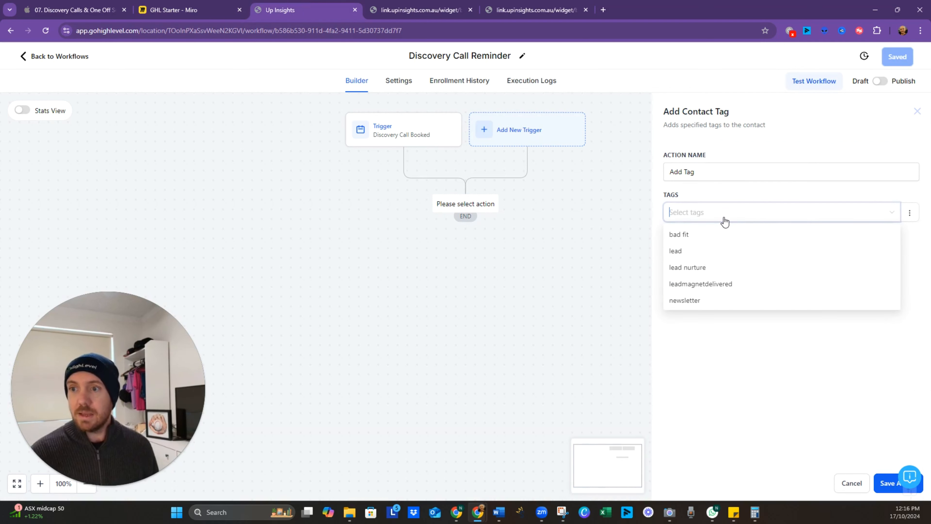
pyautogui.write('dsic')
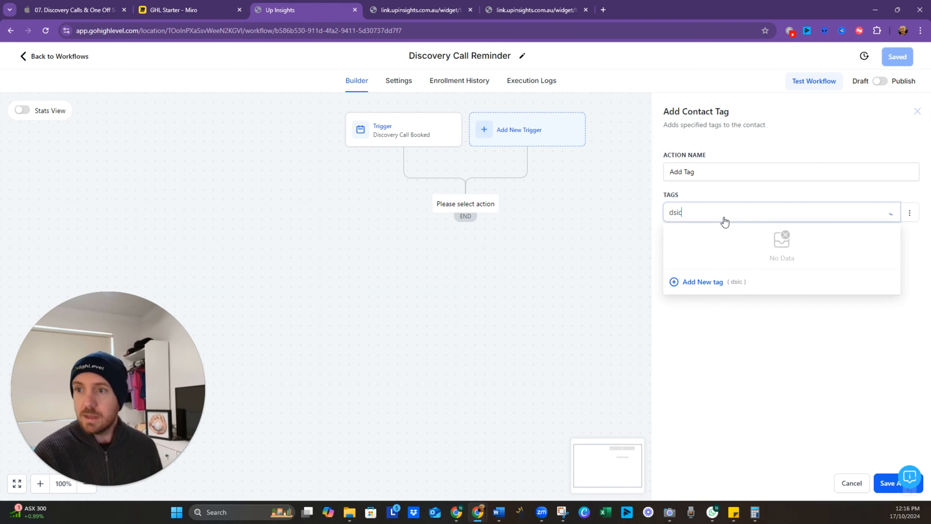
pyautogui.write('iscove')
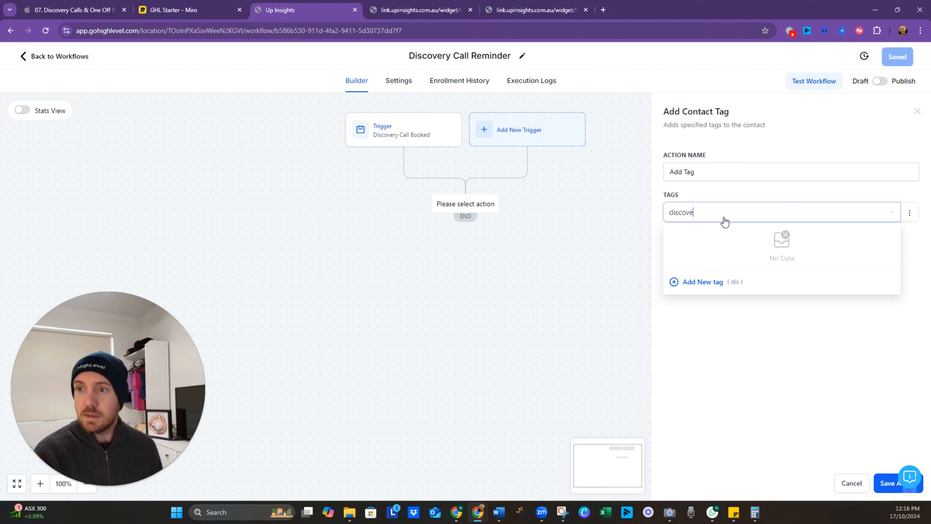
pyautogui.write('ry call booked')
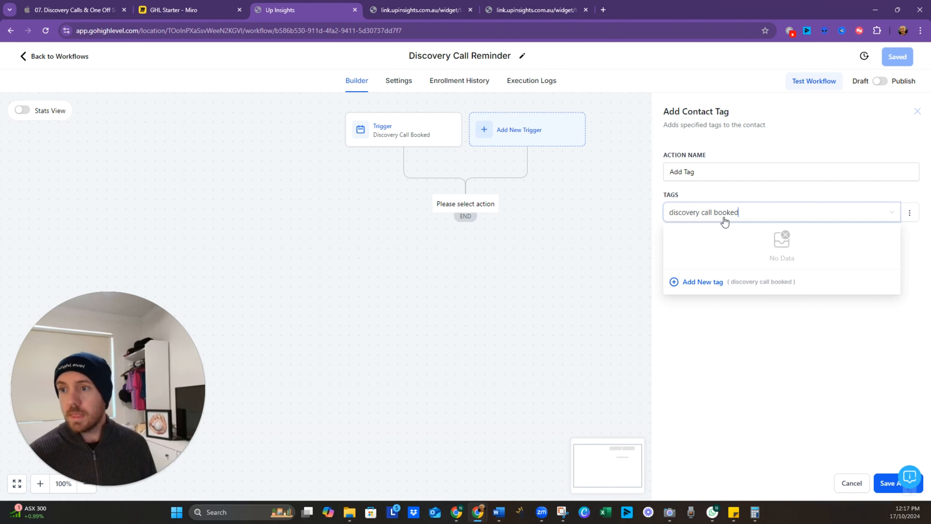
pyautogui.click(705, 285)
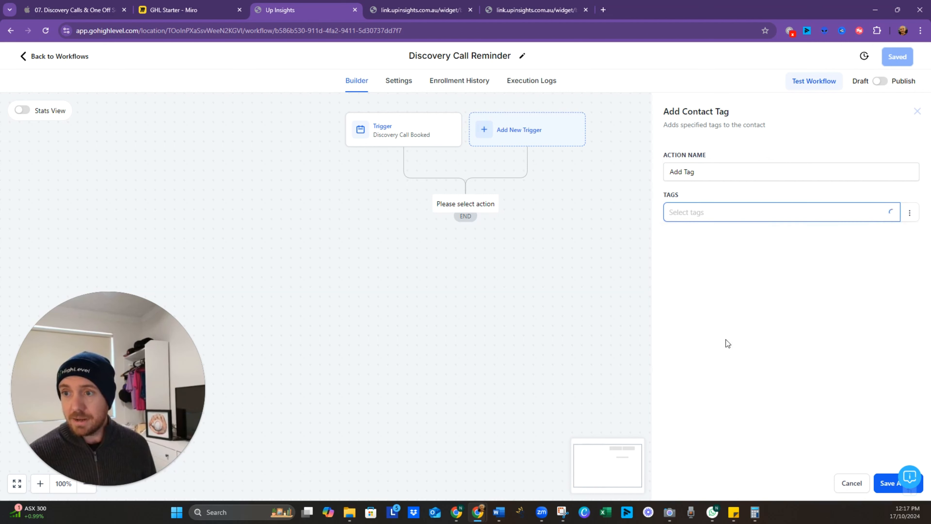
pyautogui.click(892, 484)
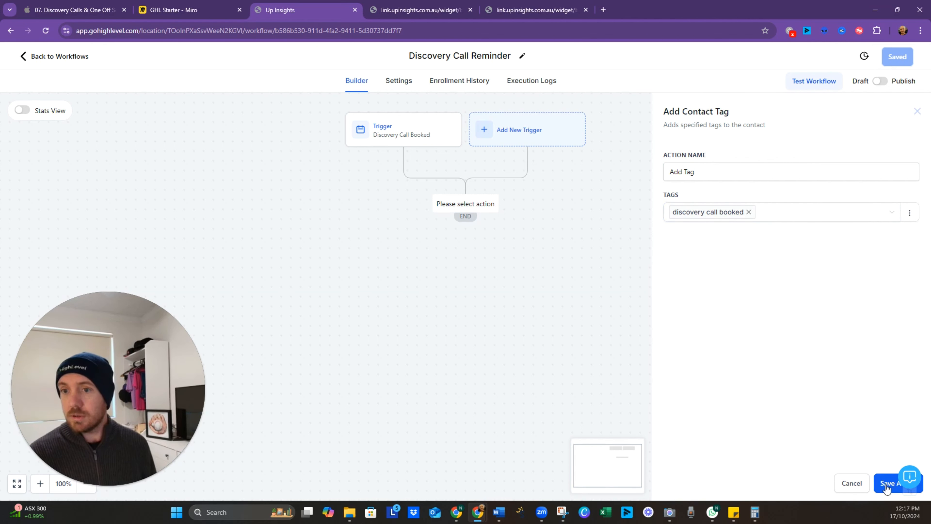
# - Rename the tag action as "Add Tag as Booked", and save both the action and the workflow
pyautogui.click(477, 234)
pyautogui.click(774, 171)
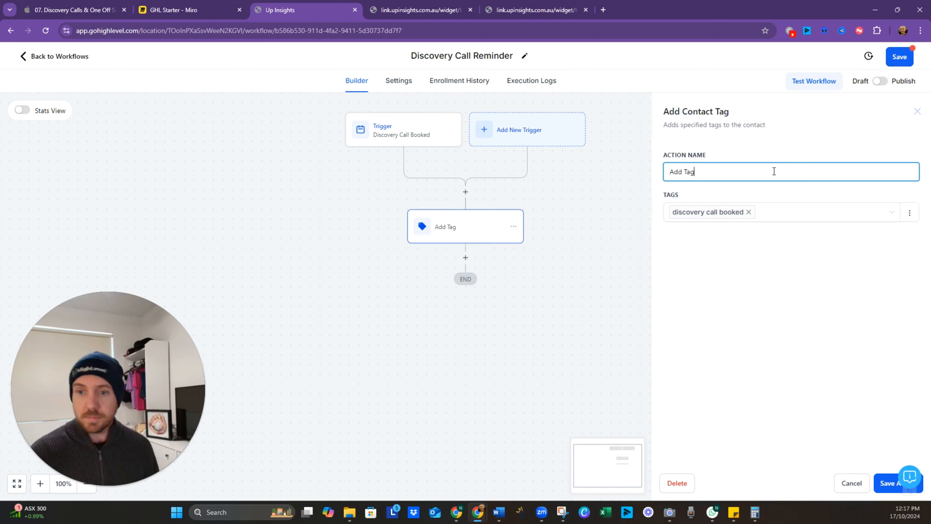
pyautogui.write('as Booked')
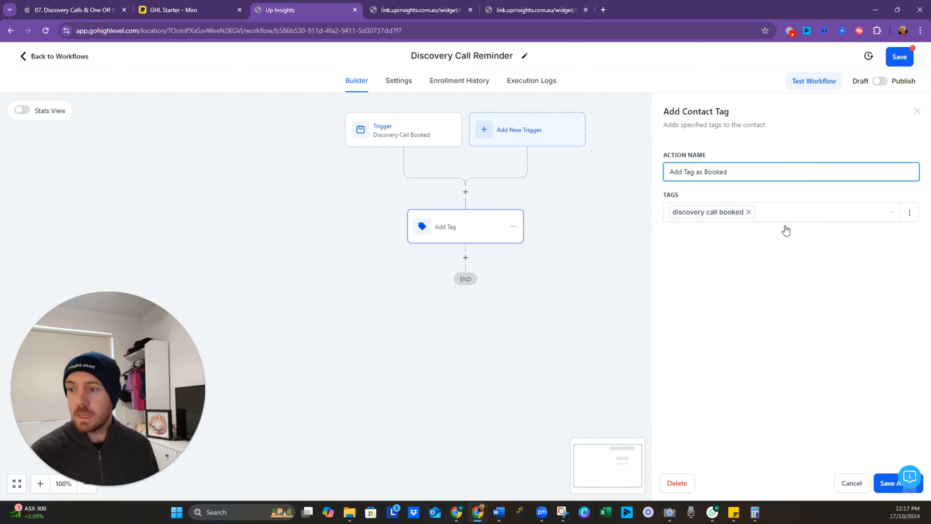
pyautogui.click(887, 483)
pyautogui.click(898, 57)
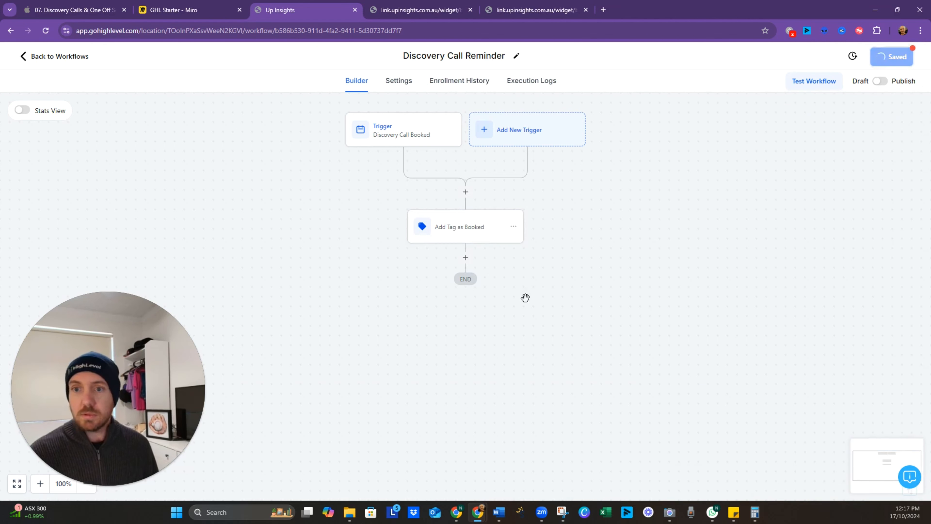
# - Add a Create/Update Opportunity action after the tag action, using the Leads Pipeline and the Discovery Call Booked stage
pyautogui.click(466, 258)
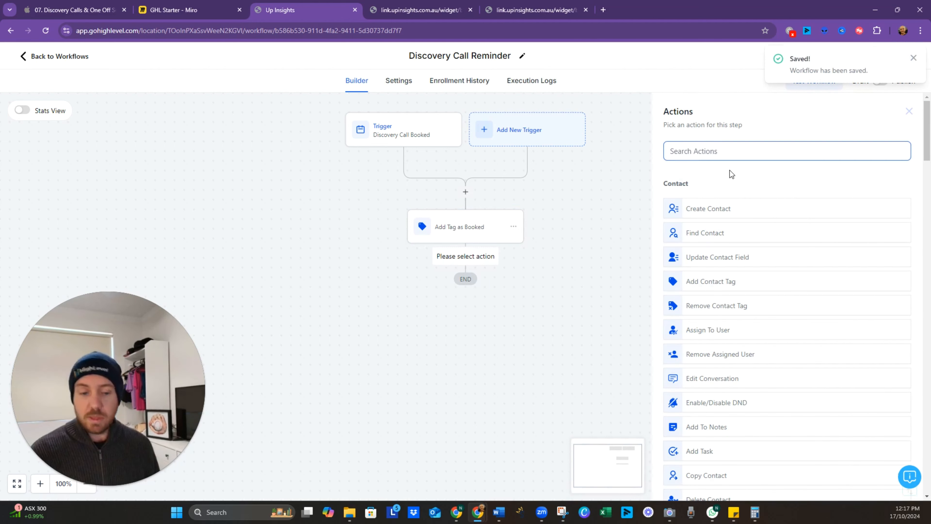
pyautogui.write('upda')
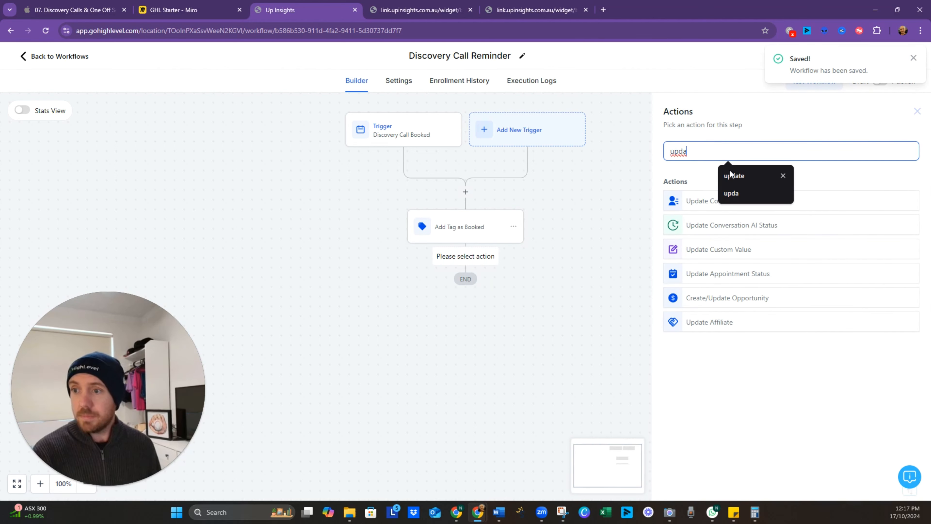
pyautogui.click(729, 297)
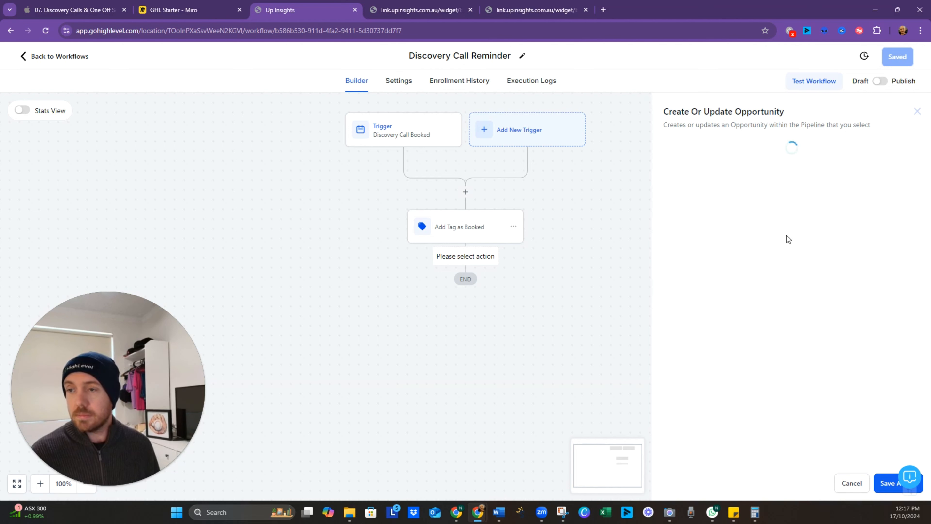
pyautogui.click(692, 206)
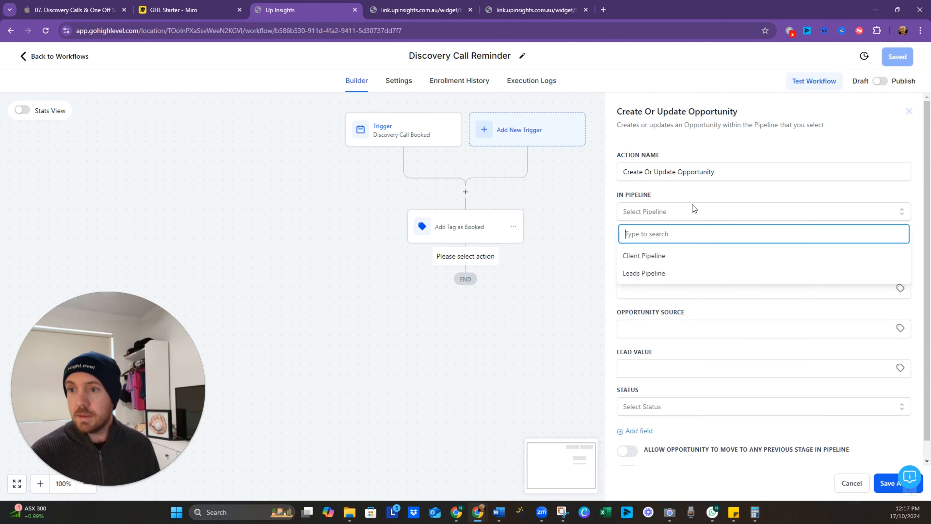
pyautogui.click(674, 257)
pyautogui.click(691, 253)
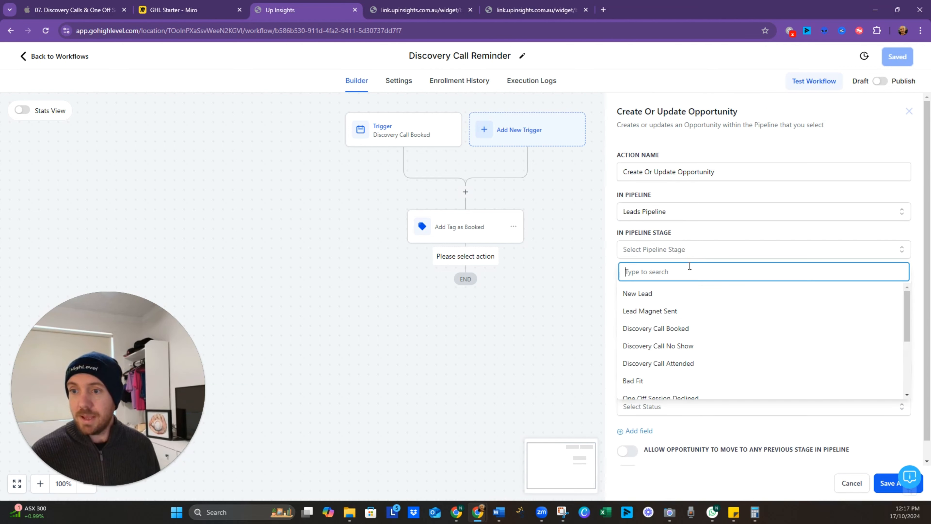
pyautogui.click(677, 330)
# - Set the opportunity name to {{contact.name}} and save the opportunity action
pyautogui.click(684, 291)
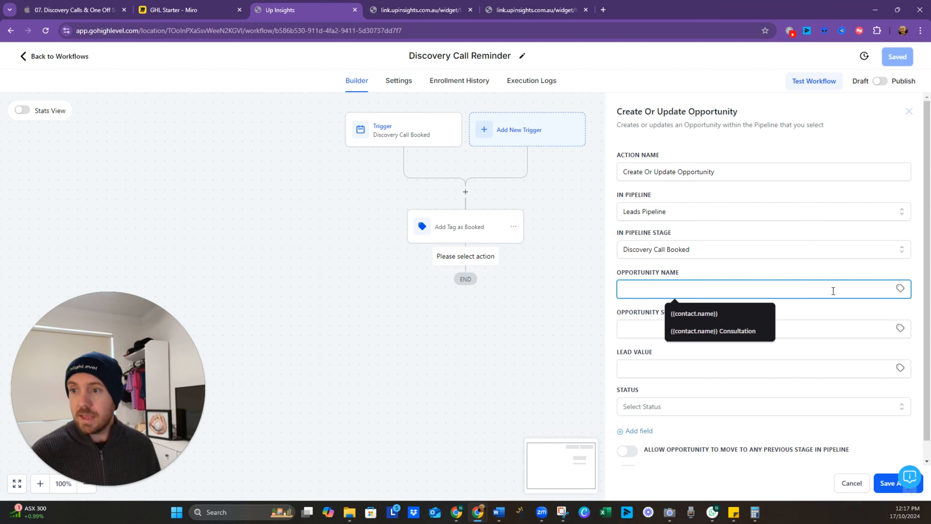
pyautogui.click(693, 313)
pyautogui.scroll(-1, 696, 328)
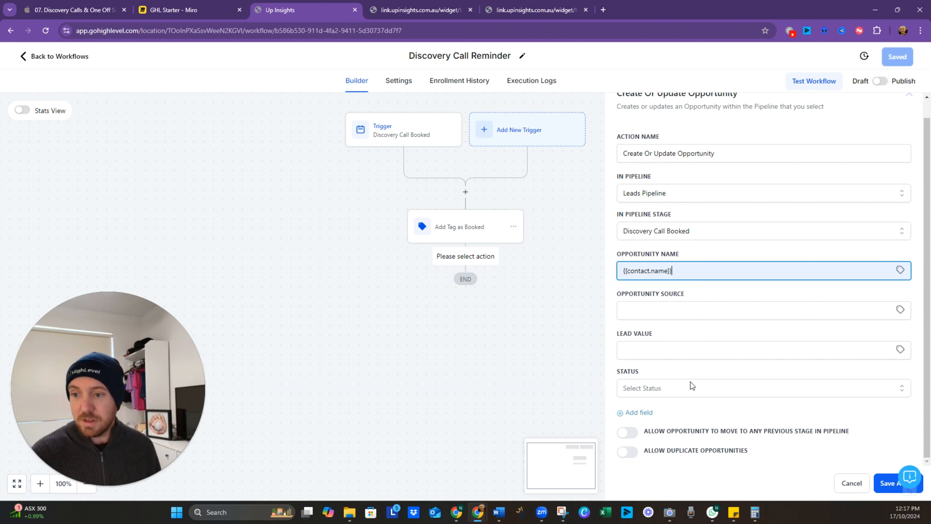
pyautogui.click(885, 484)
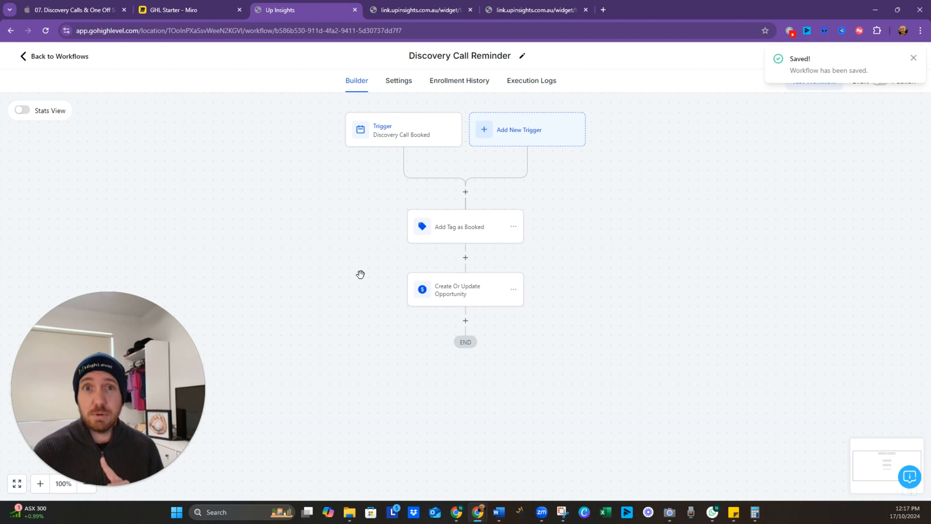
# - Consult the booking flow in Miro, and add a Remove From Workflow action after the opportunity action in HighLevel
pyautogui.click(205, 3)
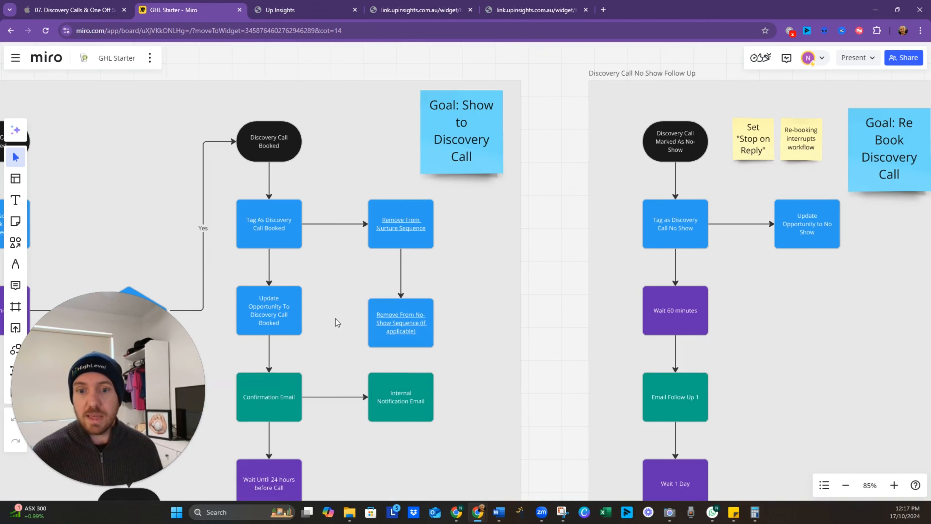
pyautogui.moveTo(336, 319); pyautogui.dragTo(375, 261)
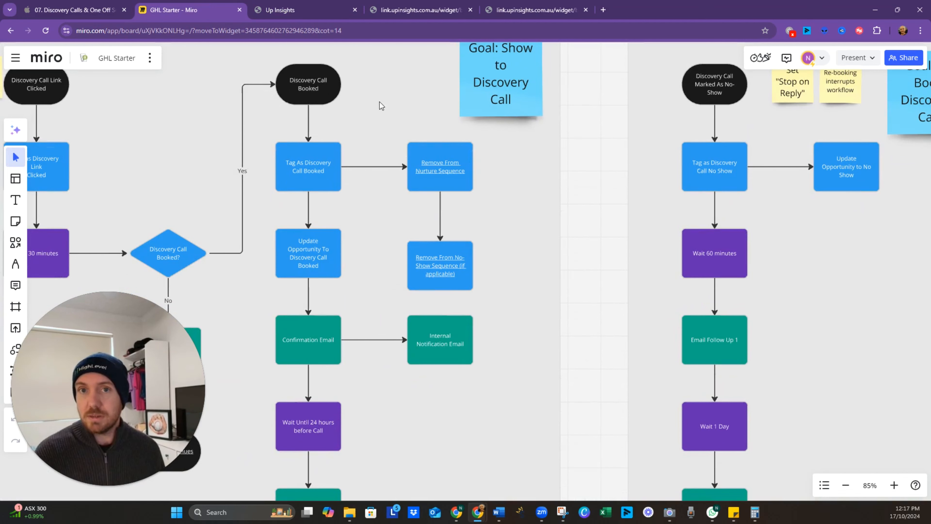
pyautogui.click(313, 8)
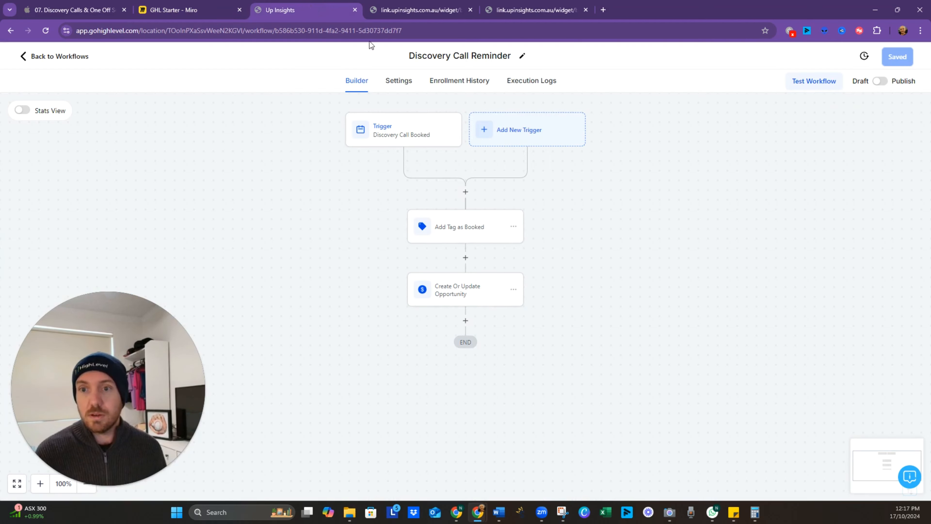
pyautogui.click(465, 321)
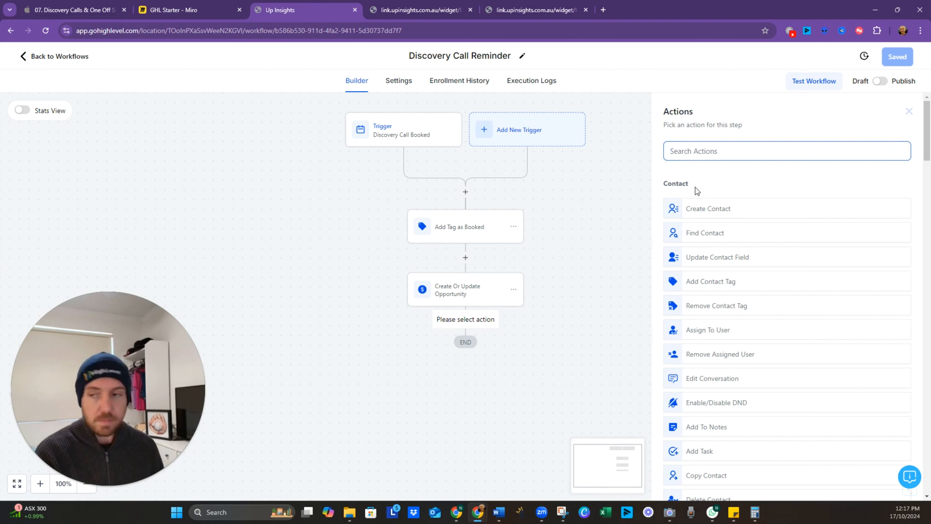
pyautogui.write('remov')
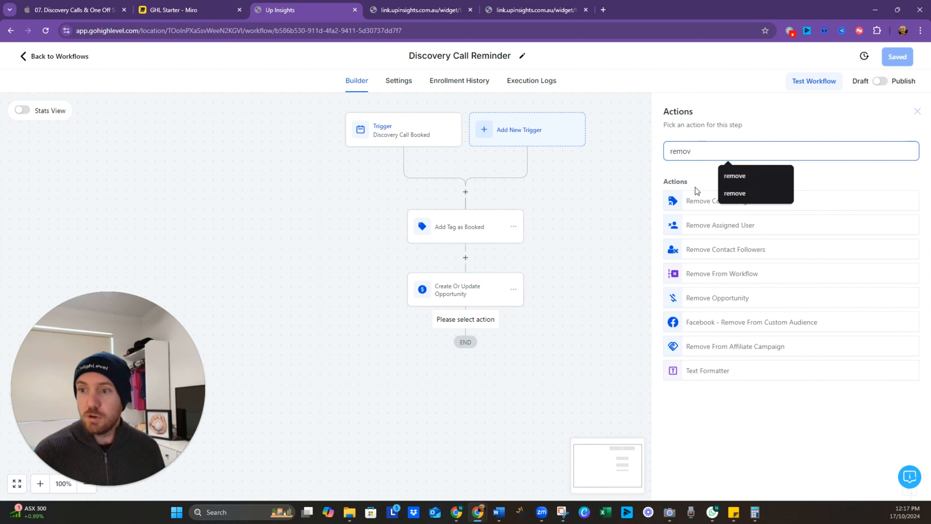
pyautogui.click(698, 274)
# - Set the removal to Another workflows with 02. Lead Nurture instead of Discovery Call Reminder, and save the action and workflow
pyautogui.click(722, 221)
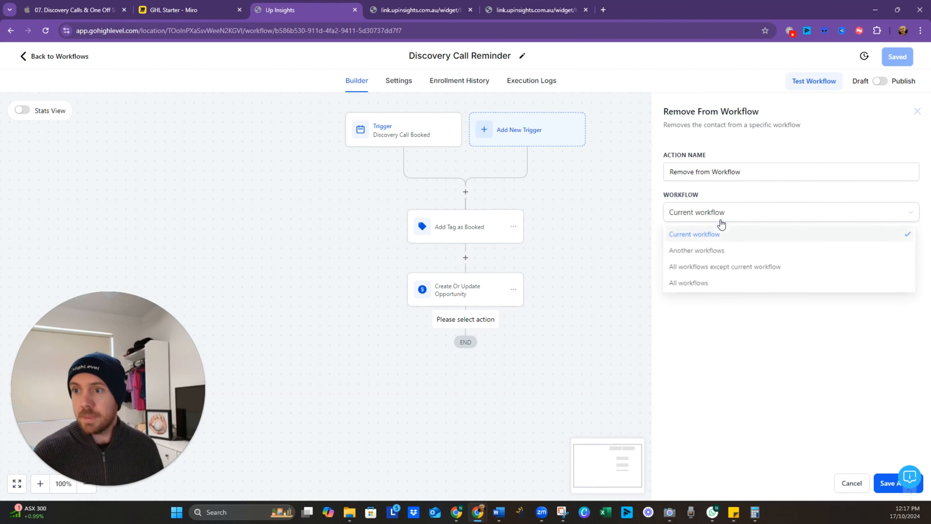
pyautogui.click(730, 257)
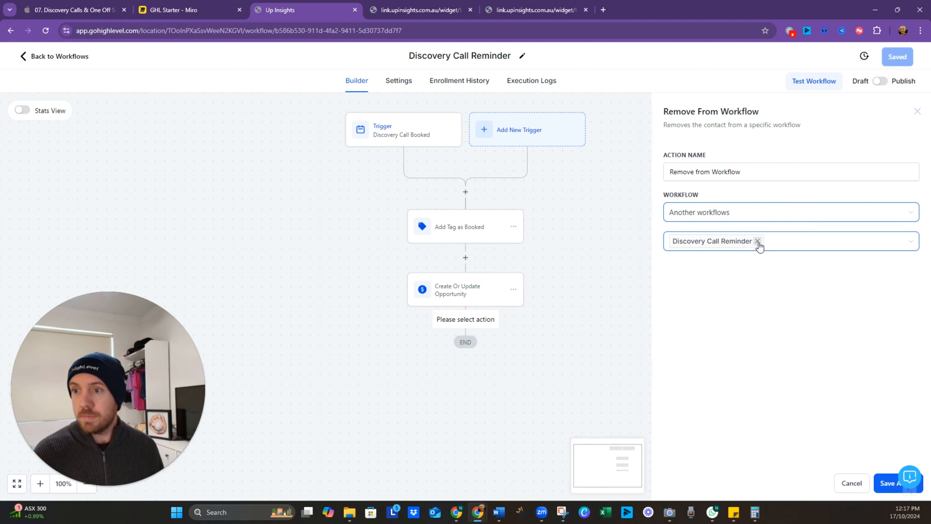
pyautogui.click(757, 242)
pyautogui.click(758, 243)
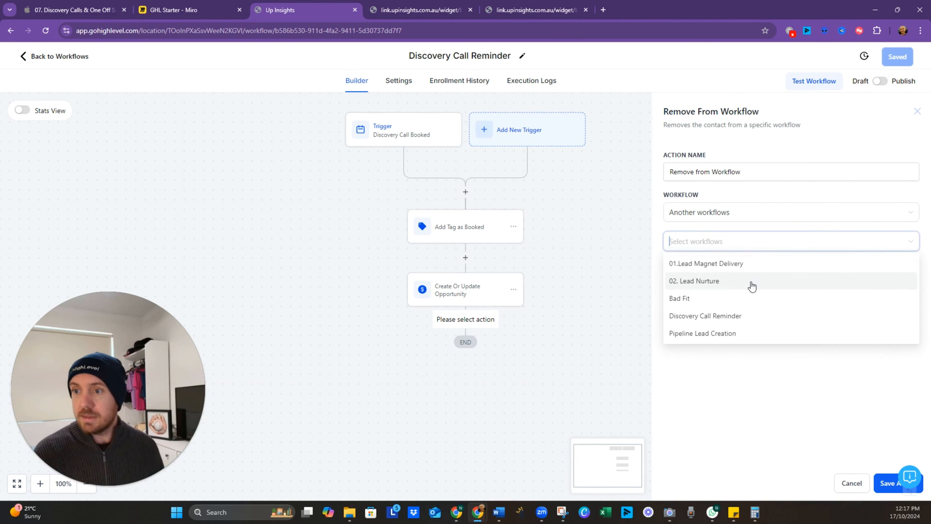
pyautogui.click(763, 402)
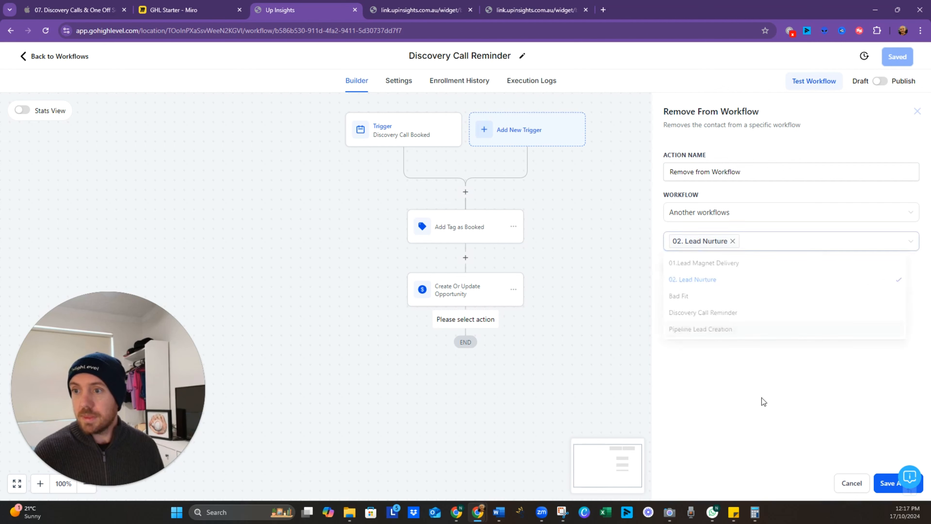
pyautogui.click(883, 482)
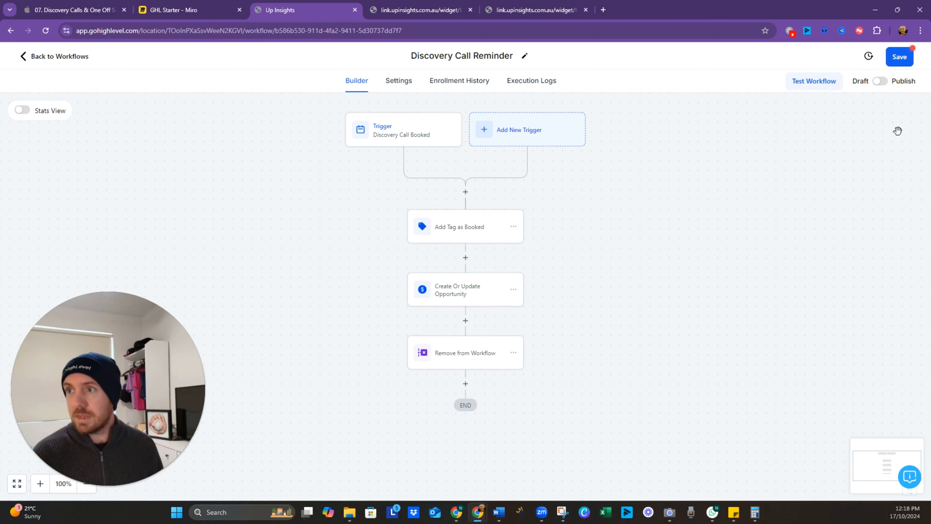
pyautogui.click(899, 59)
# - Rename the removal action as "Remove from Lead Nurture", and save both the action and the workflow
pyautogui.click(485, 352)
pyautogui.doubleClick(727, 171)
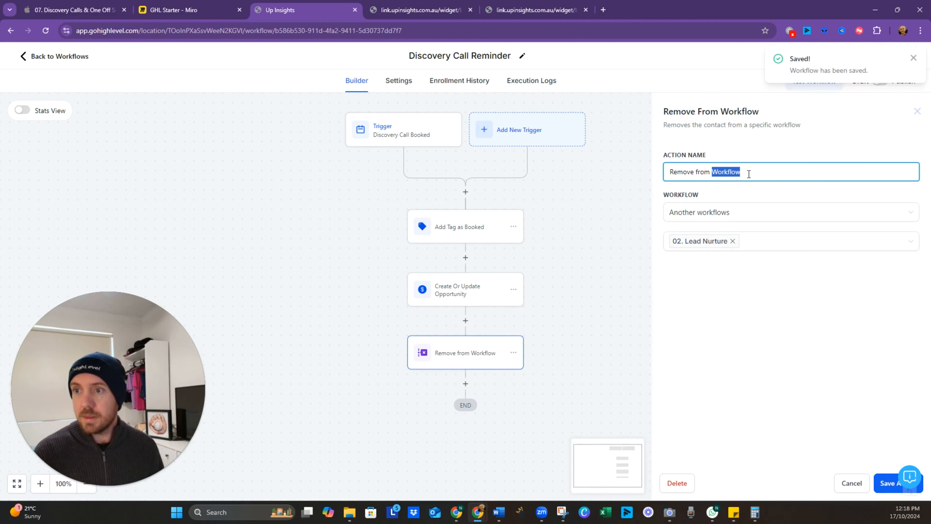
pyautogui.write('Lead Nu')
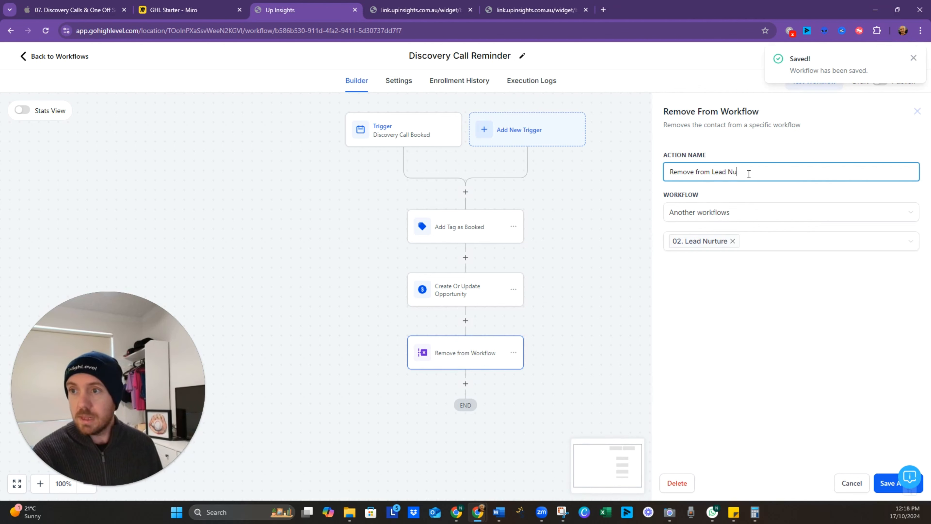
pyautogui.write('rture')
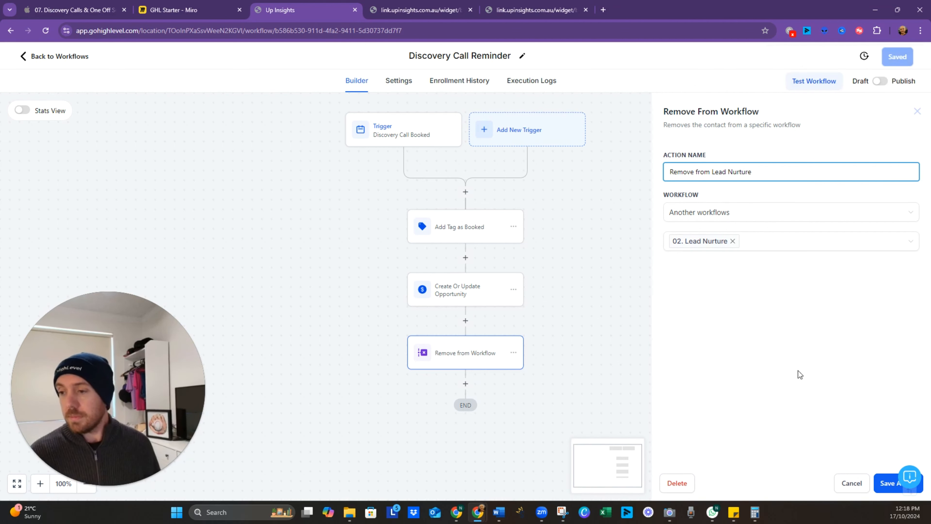
pyautogui.click(880, 482)
pyautogui.click(902, 61)
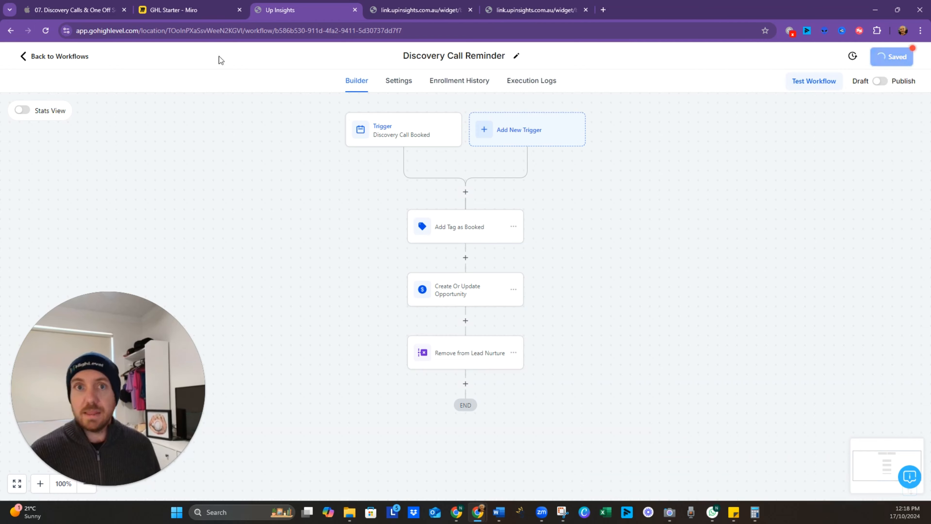
# - Review the planned flow in Miro down to the confirmation email and the Reminder Workflows slide, and return to HighLevel
pyautogui.click(176, 10)
pyautogui.moveTo(405, 272); pyautogui.dragTo(514, 276)
pyautogui.moveTo(660, 324); pyautogui.dragTo(572, 285)
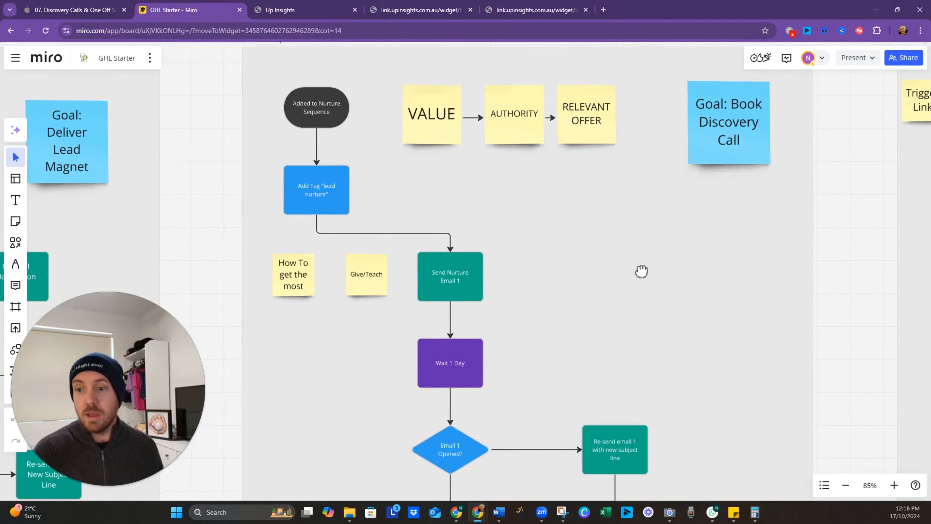
pyautogui.scroll(-15, 642, 270)
pyautogui.scroll(-10, 578, 353)
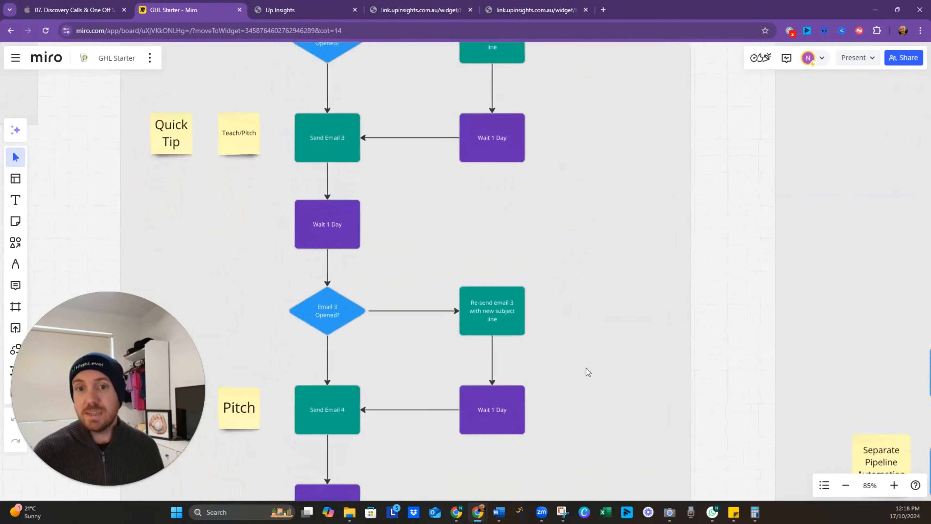
pyautogui.scroll(-5, 577, 292)
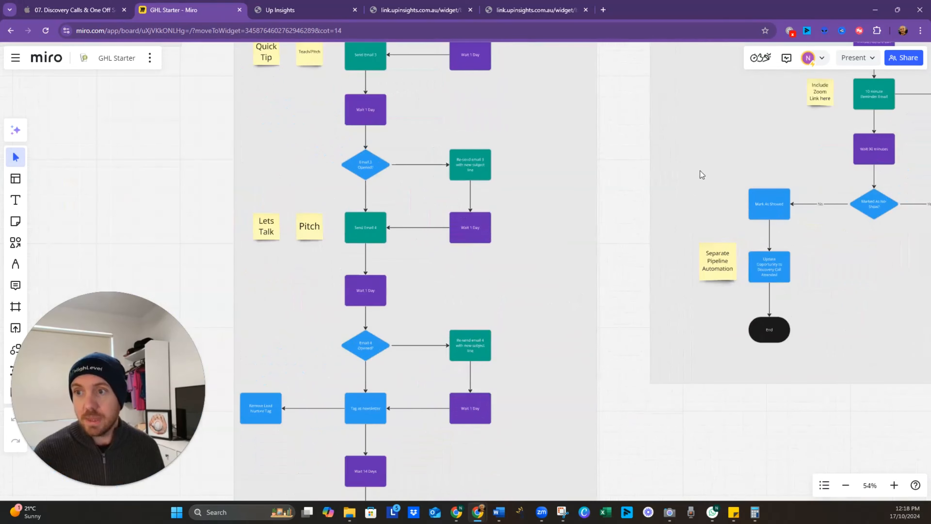
pyautogui.hscroll(15, 698, 173)
pyautogui.click(80, 5)
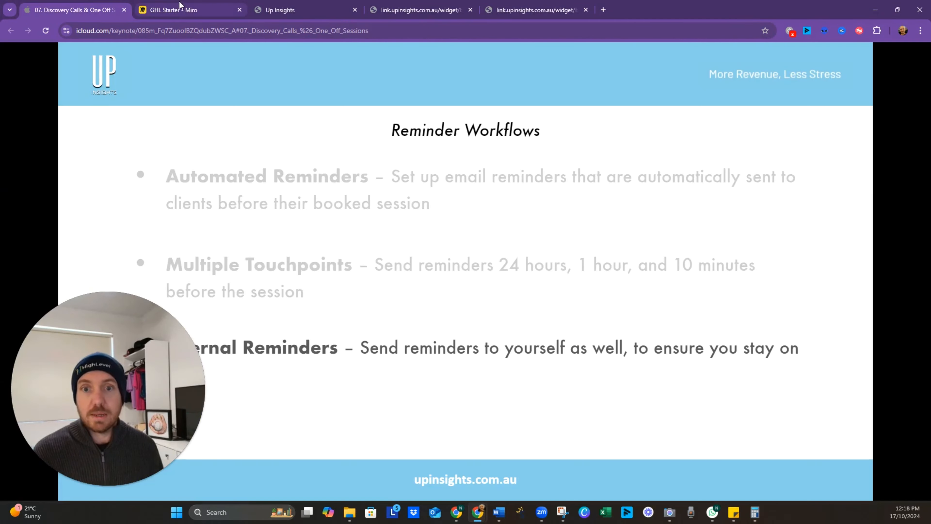
pyautogui.click(198, 10)
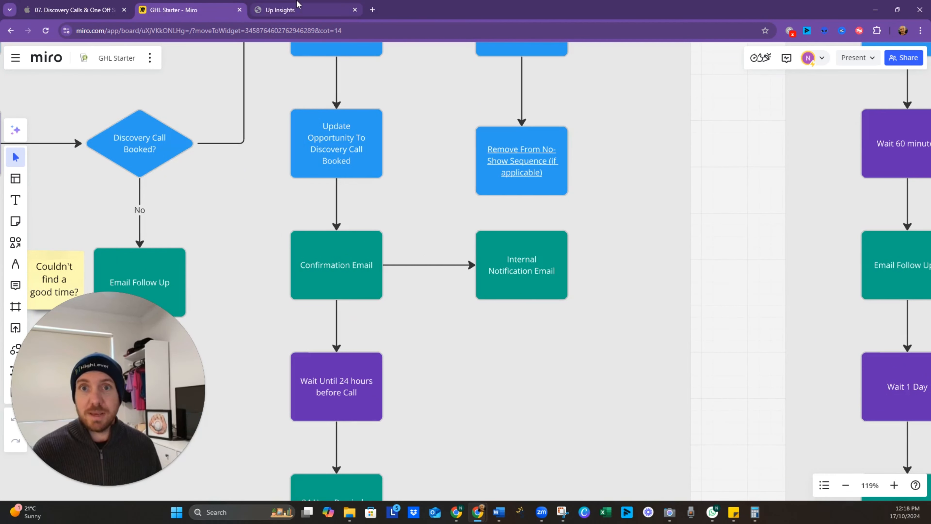
pyautogui.click(295, 8)
pyautogui.click(464, 382)
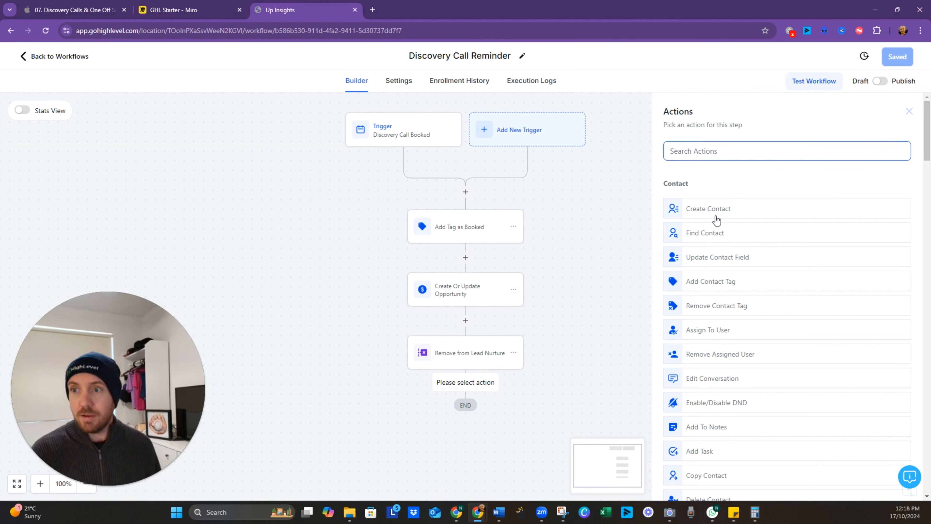
pyautogui.write('email')
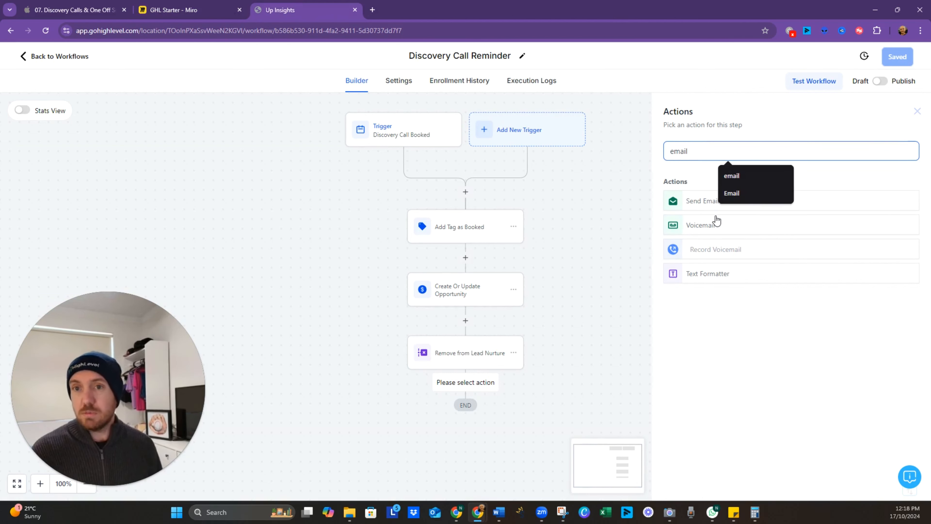
pyautogui.click(701, 202)
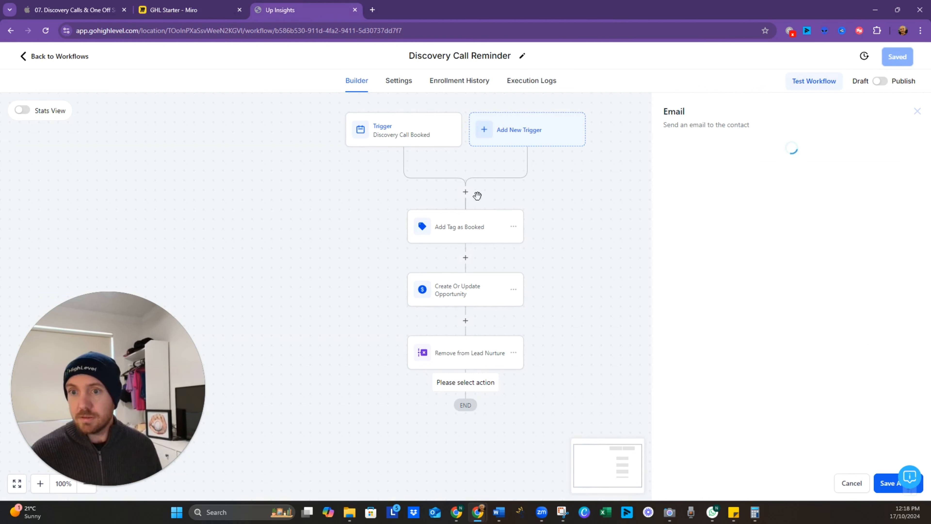
# - Rename the opportunity action as "Update Opportunity to Call Booked", and save both the action and the workflow
pyautogui.click(462, 301)
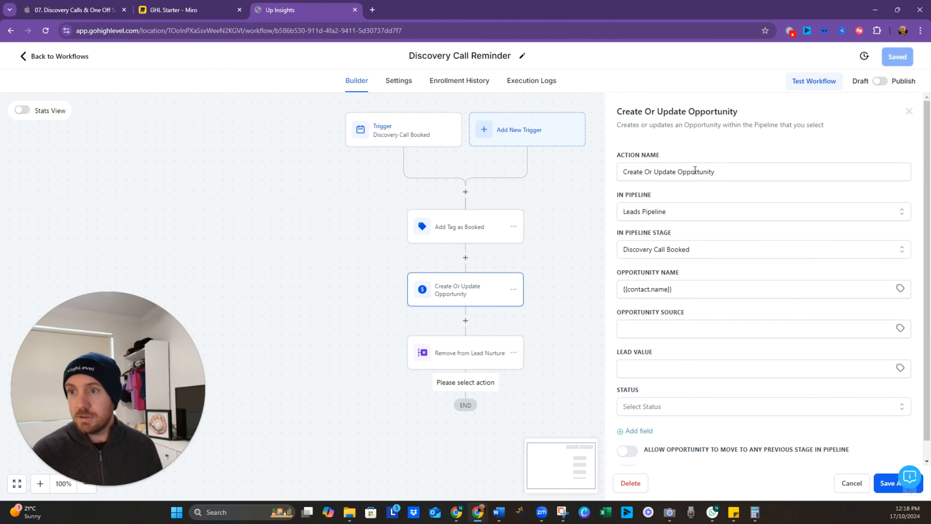
pyautogui.moveTo(653, 172); pyautogui.dragTo(602, 176)
pyautogui.press('BackSpace')
pyautogui.click(705, 174)
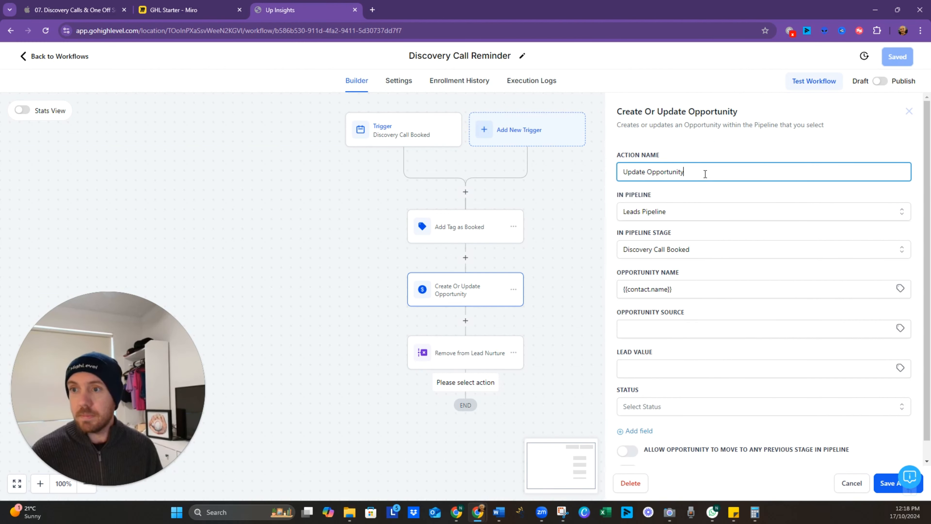
pyautogui.write('to Call Booked')
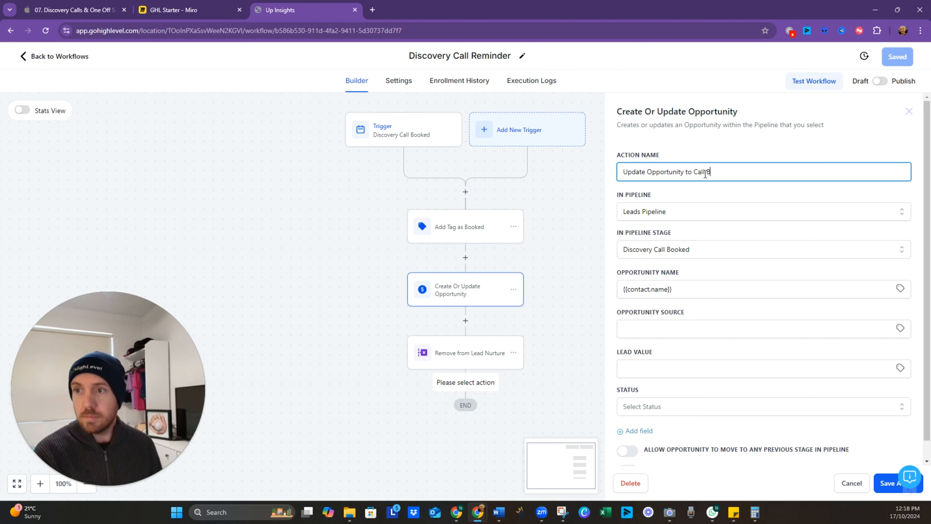
pyautogui.click(885, 483)
pyautogui.click(893, 62)
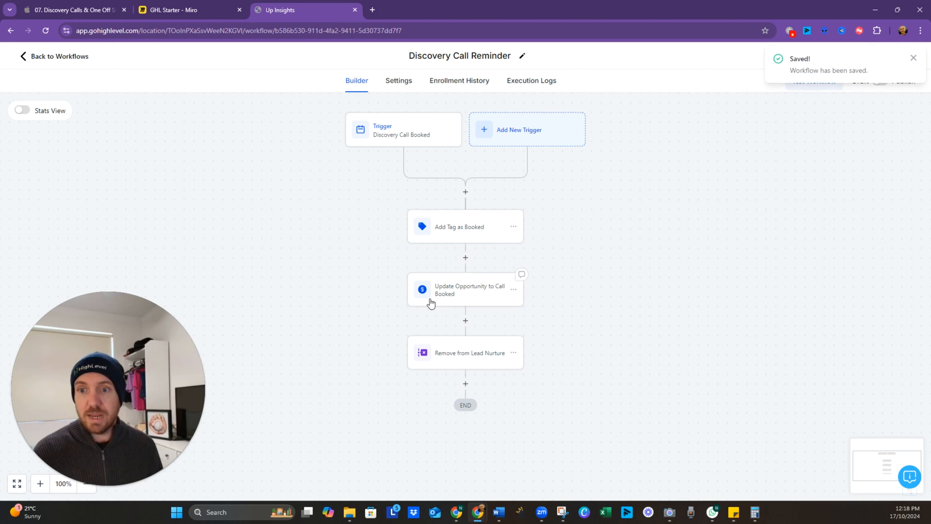
# - Add a Send Email action after Remove from Lead Nurture and name it "Confirmation Email"
pyautogui.click(465, 382)
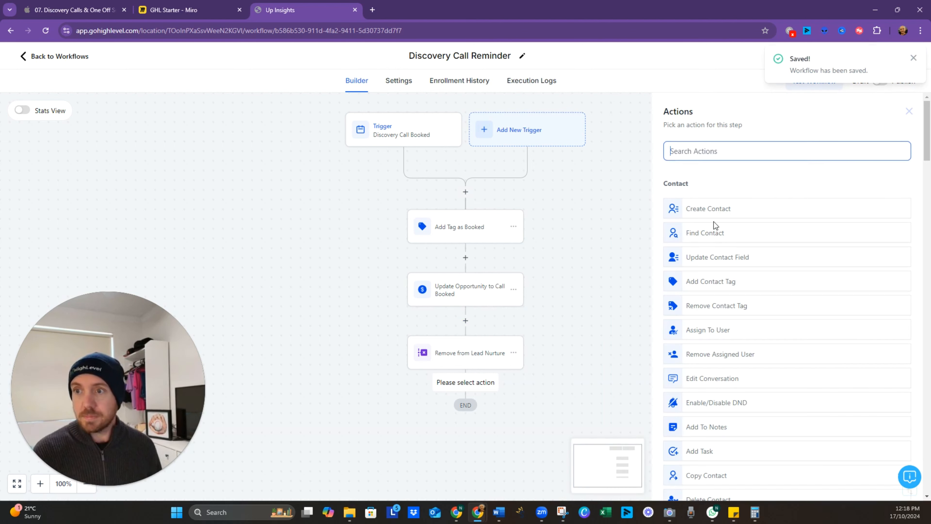
pyautogui.write('email')
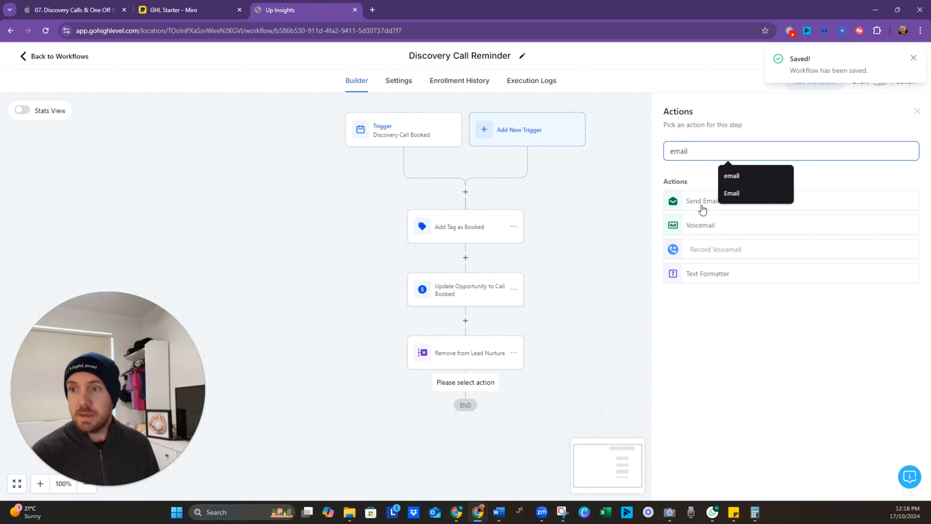
pyautogui.click(702, 202)
pyautogui.click(715, 189)
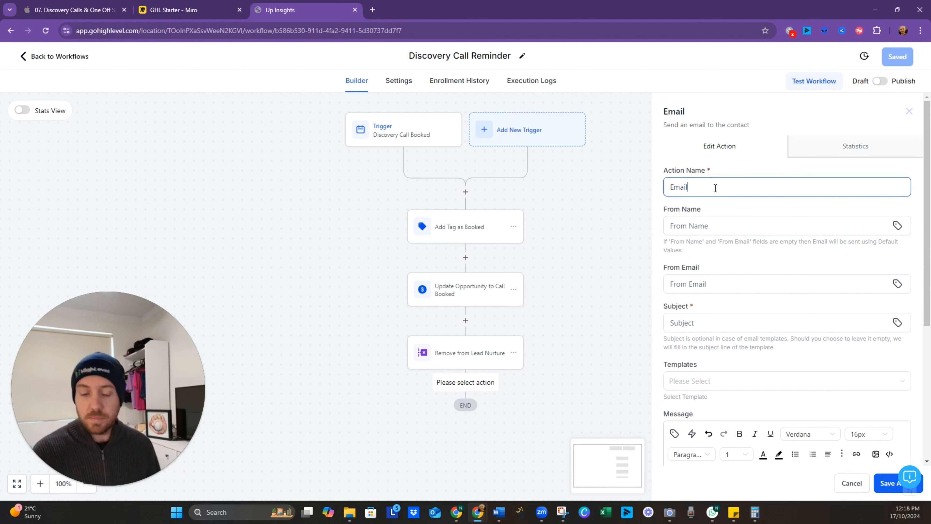
pyautogui.write('Confirmat')
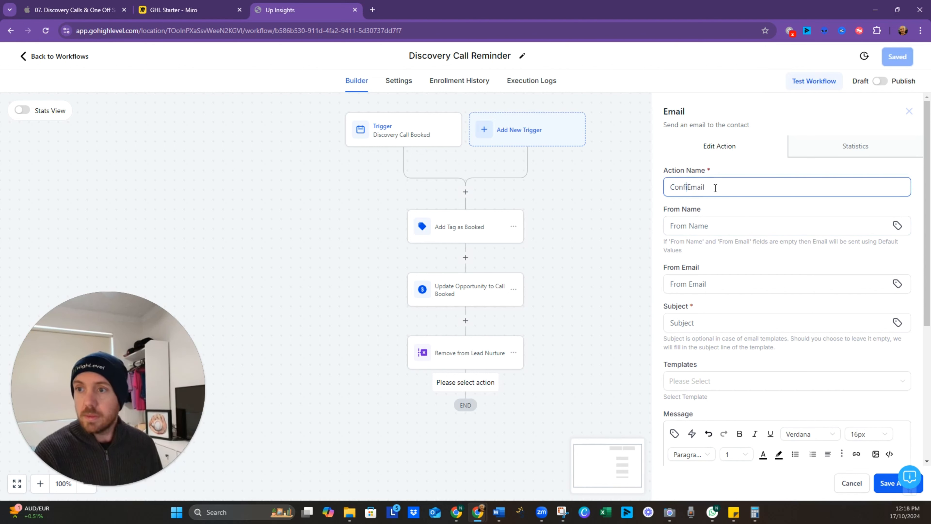
pyautogui.write('ion')
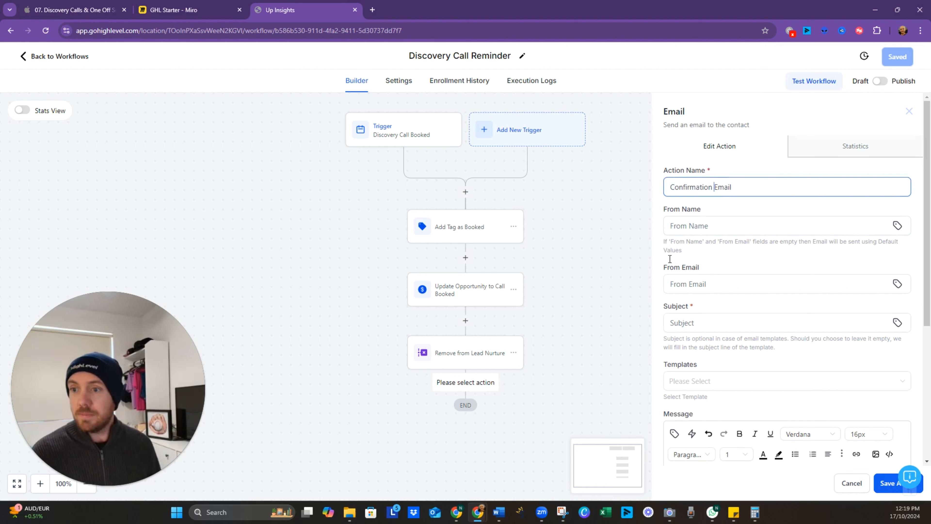
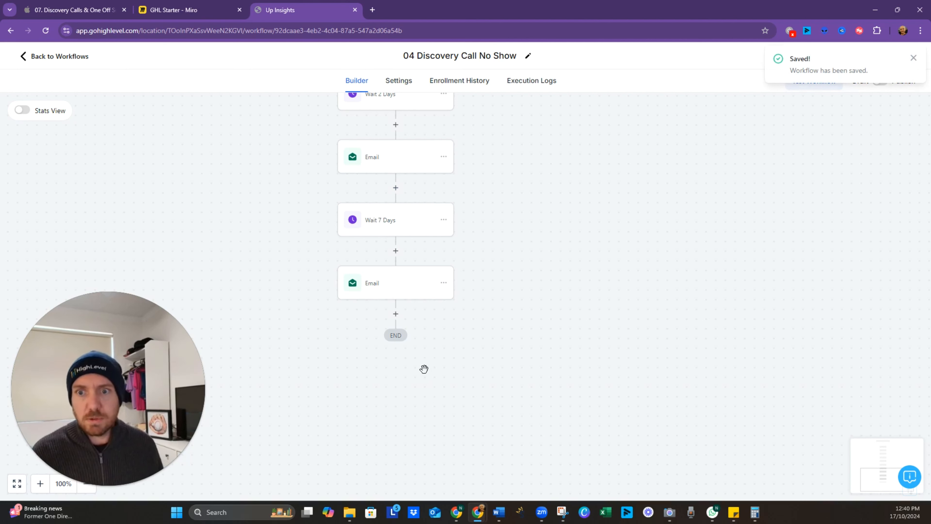
# - Consult the no-show flow in Miro, add an Add Tag action after the last email in HighLevel, and save the workflow
pyautogui.click(211, 13)
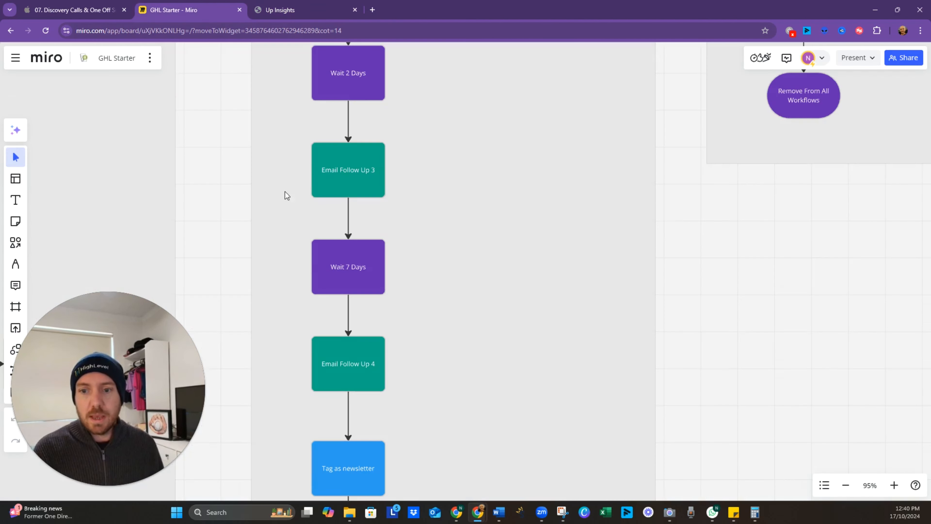
pyautogui.scroll(-2, 449, 428)
pyautogui.moveTo(449, 428); pyautogui.dragTo(441, 274)
pyautogui.click(293, 10)
pyautogui.click(396, 314)
pyautogui.click(897, 56)
# - Check the next step in Miro, and add a Wait action with a 7-day time delay after the Add Tag action in HighLevel
pyautogui.click(214, 11)
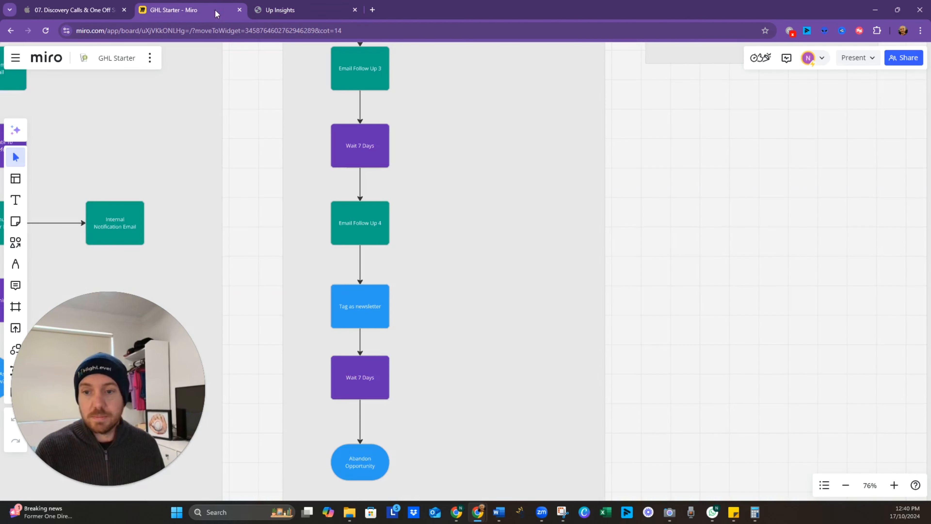
pyautogui.hotkey('ctrl', 'Tab')
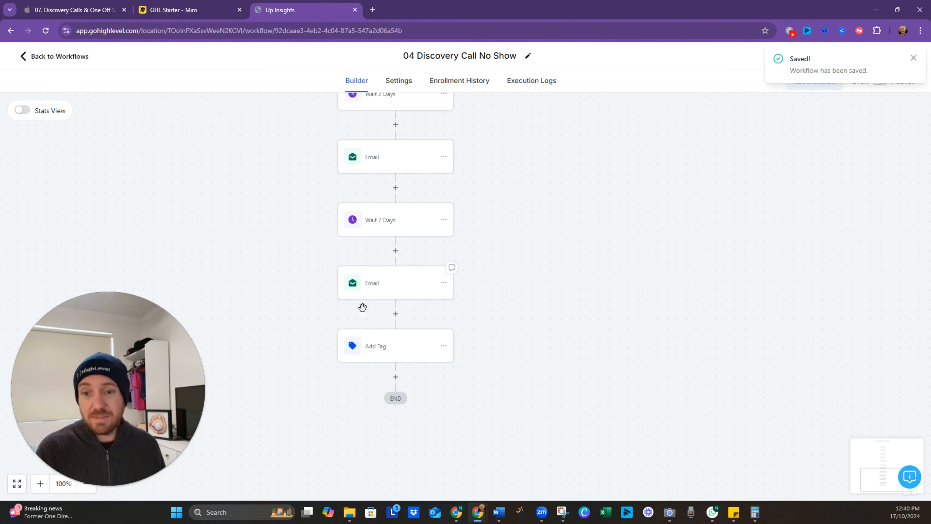
pyautogui.click(395, 376)
pyautogui.write('wait')
pyautogui.click(708, 209)
pyautogui.click(538, 256)
pyautogui.write('7')
pyautogui.click(608, 256)
pyautogui.click(604, 311)
# - Name the wait action "Wait 7 days", and save both the action and the workflow
pyautogui.click(556, 179)
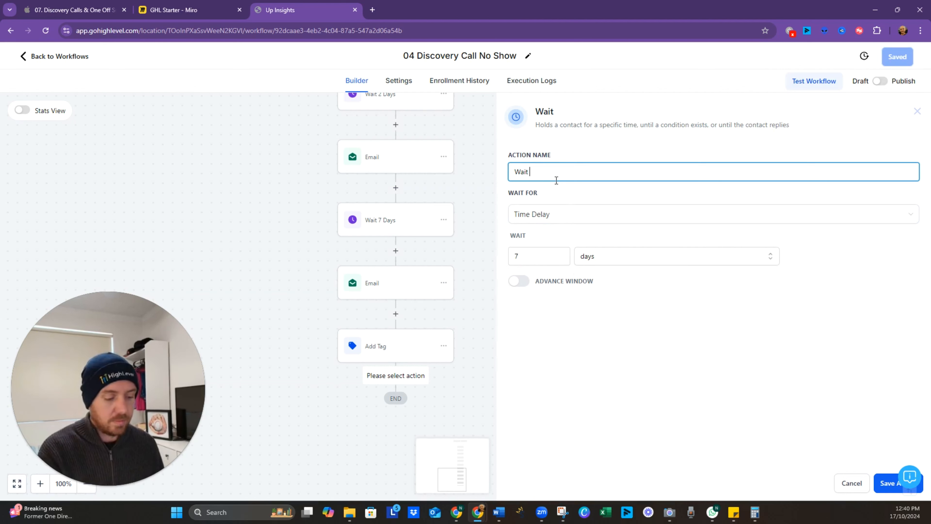
pyautogui.write('7 days')
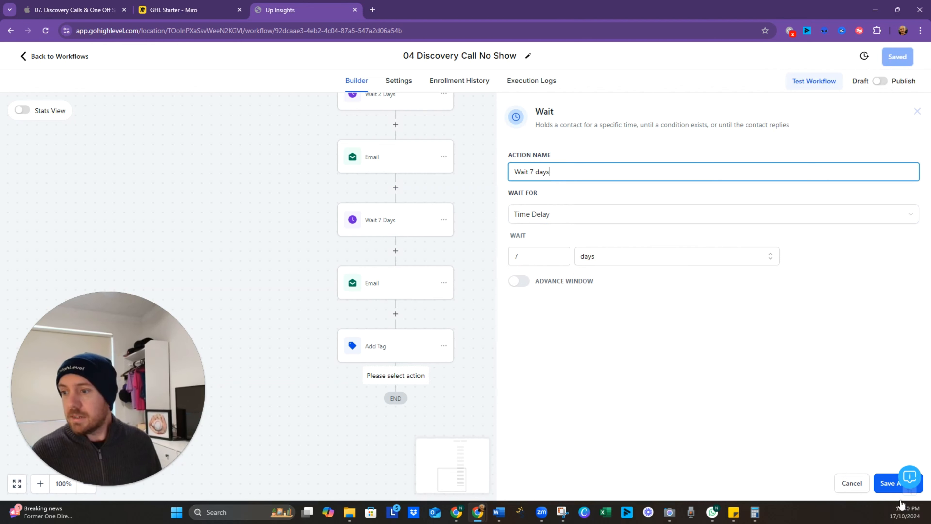
pyautogui.click(883, 483)
pyautogui.click(897, 57)
# - Add a Create/Update Opportunity action after the final Wait 7 days action
pyautogui.click(396, 440)
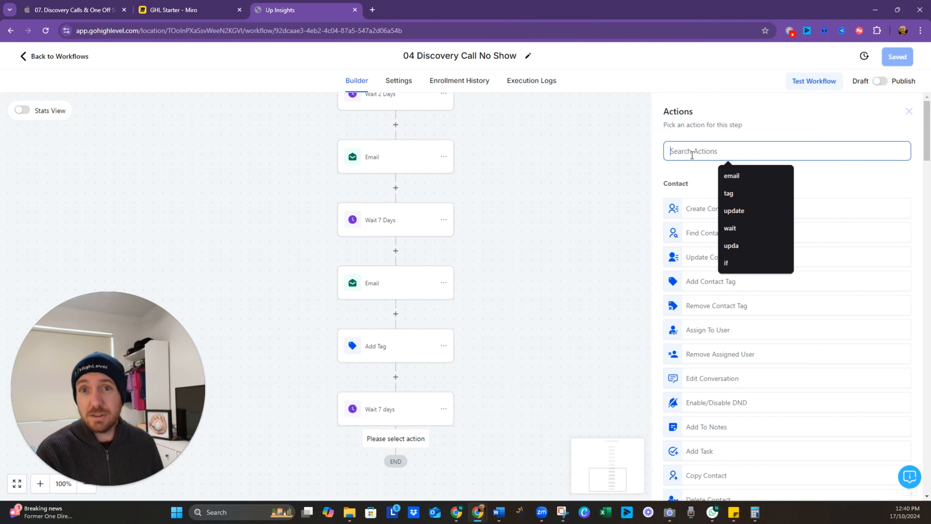
pyautogui.write('dnd')
pyautogui.press('BackSpace')
pyautogui.press('BackSpace')
pyautogui.press('BackSpace')
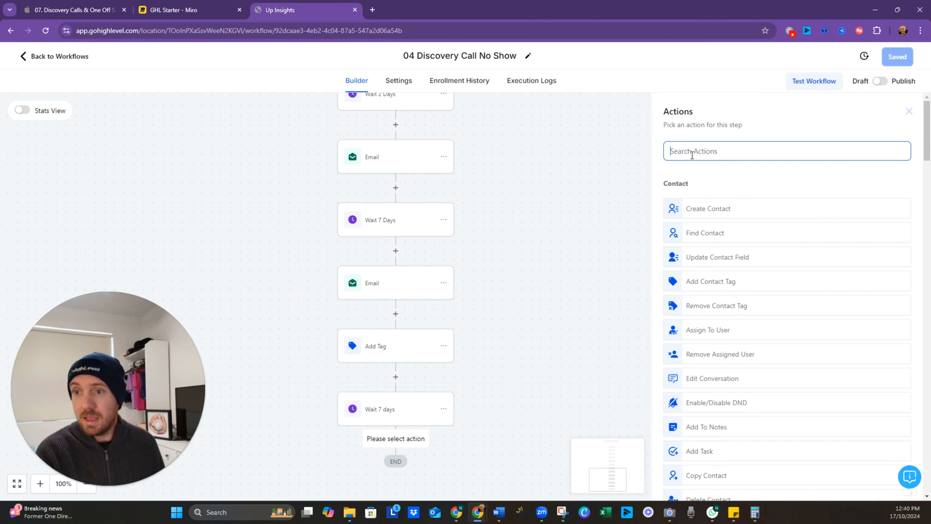
pyautogui.write('opp')
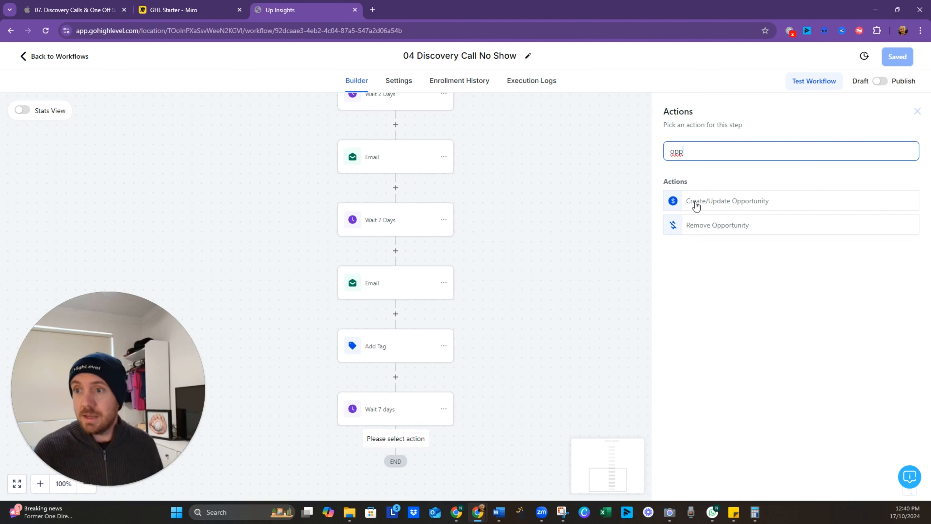
pyautogui.click(695, 205)
# - Set the opportunity action to Leads Pipeline with the Discovery Call No Show stage
pyautogui.click(697, 212)
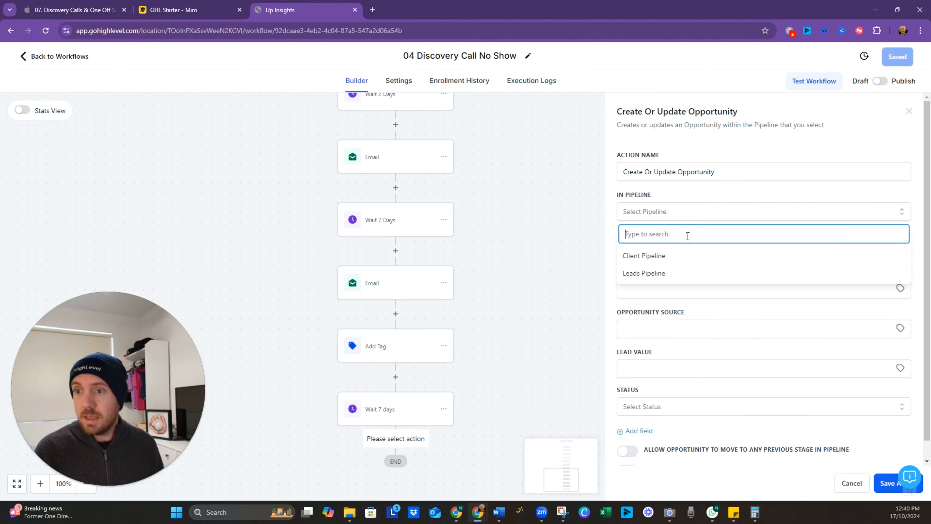
pyautogui.click(683, 254)
pyautogui.click(686, 213)
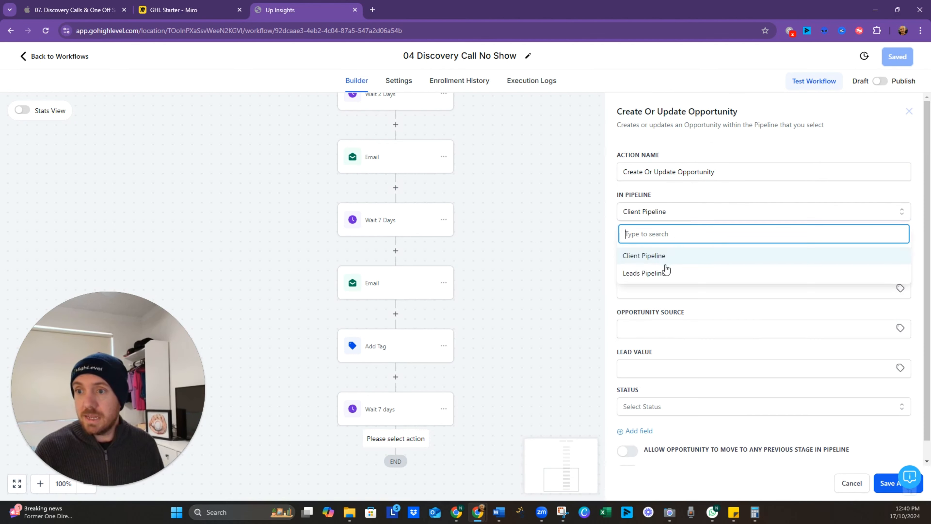
pyautogui.click(665, 272)
pyautogui.click(688, 249)
pyautogui.click(667, 346)
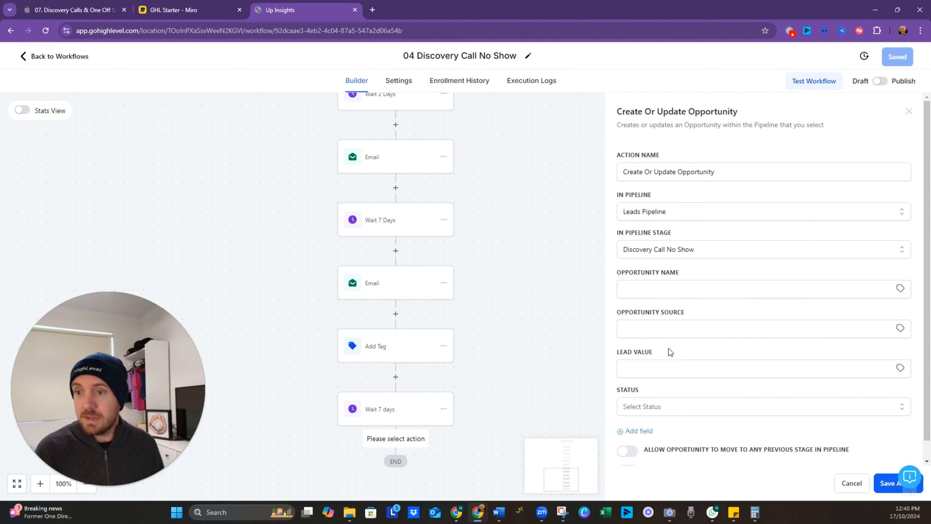
# - Set the opportunity status to abandoned, and save the action and the workflow
pyautogui.scroll(-1, 689, 379)
pyautogui.click(686, 387)
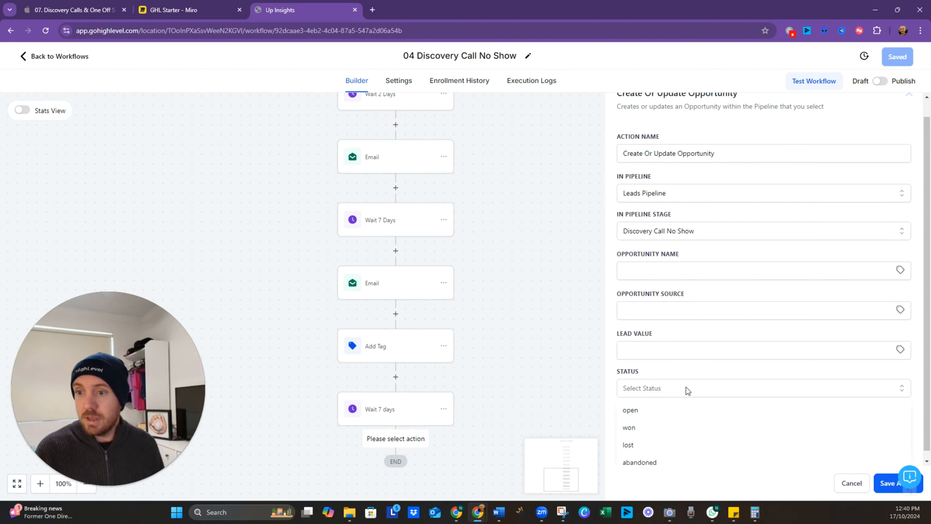
pyautogui.click(649, 463)
pyautogui.click(885, 477)
# - Check the Appointment Status trigger's filters, save the trigger, and cancel leaving the workflow with unsaved changes
pyautogui.scroll(5, 515, 386)
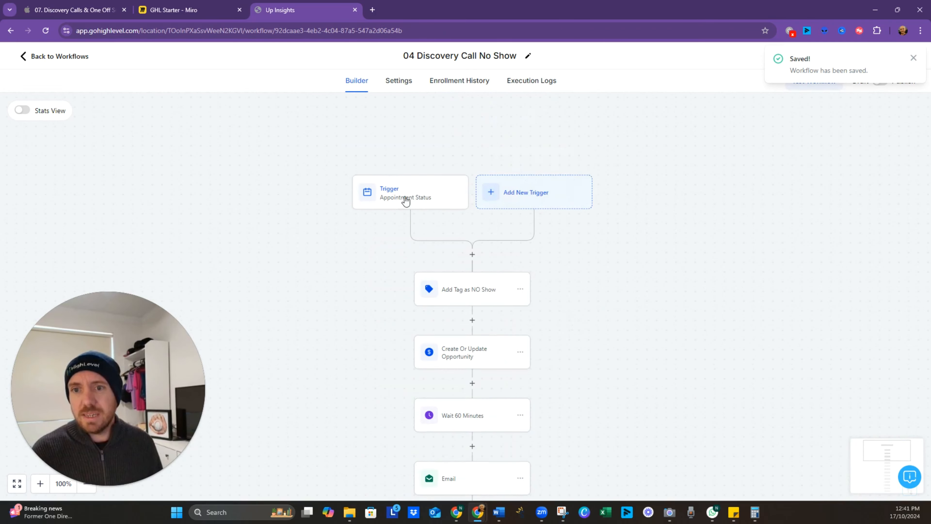
pyautogui.click(405, 201)
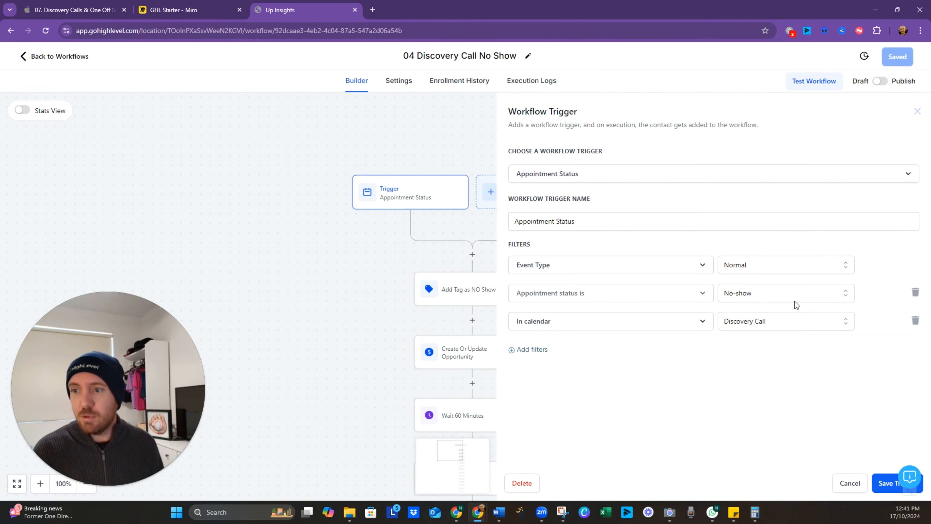
pyautogui.click(887, 484)
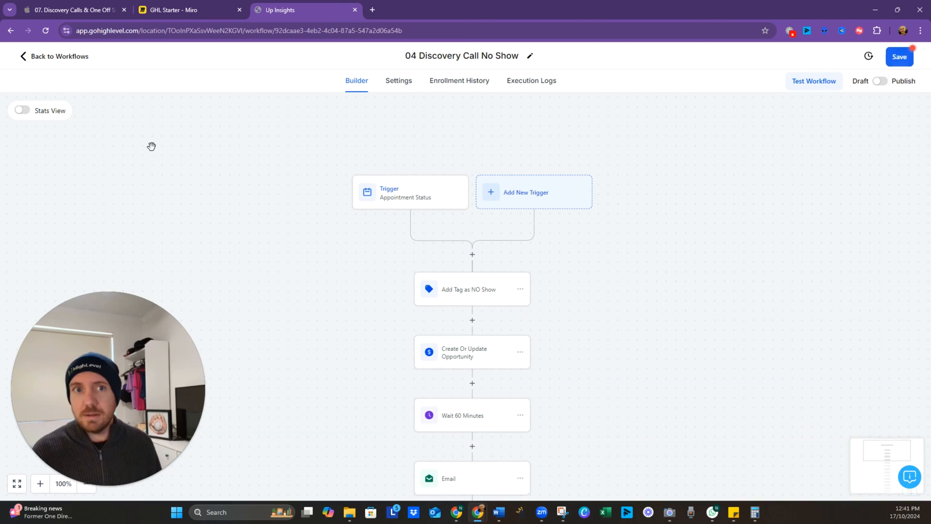
pyautogui.click(65, 60)
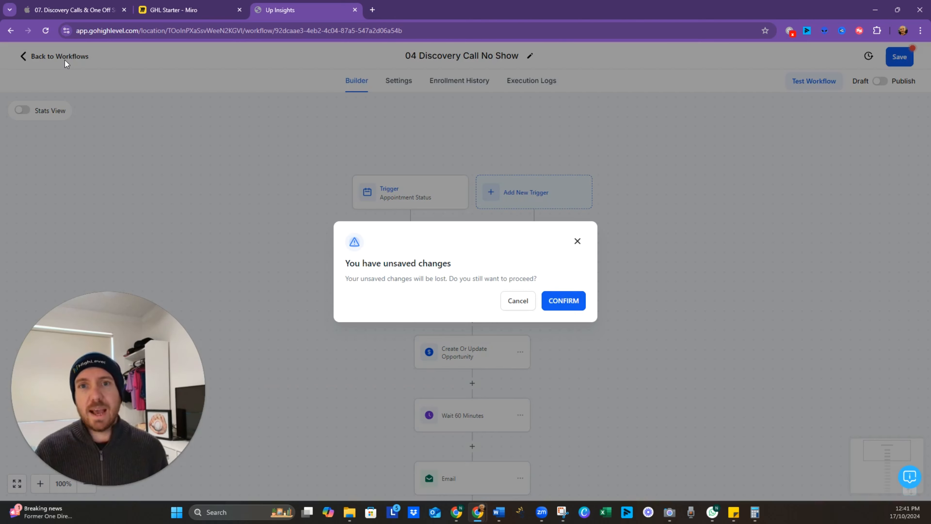
pyautogui.click(518, 302)
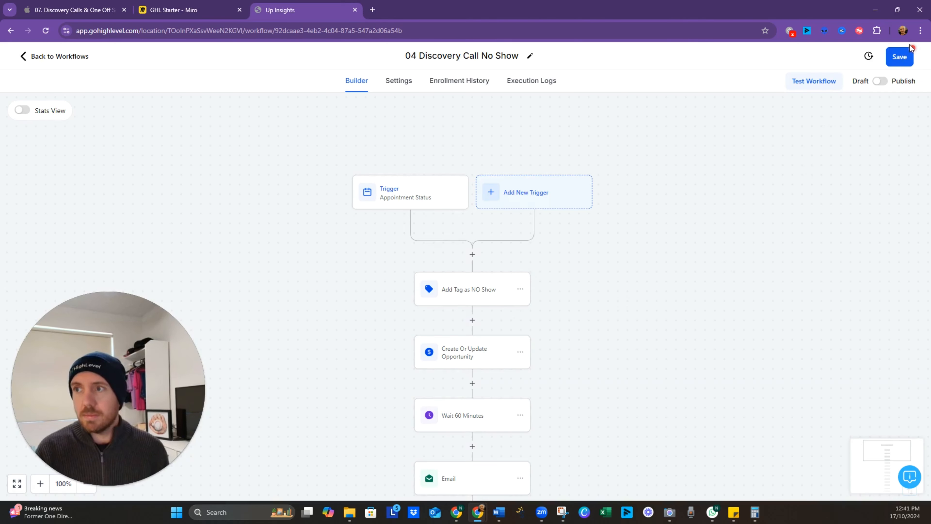
# - Save the 04 Discovery Call No Show workflow
pyautogui.click(898, 57)
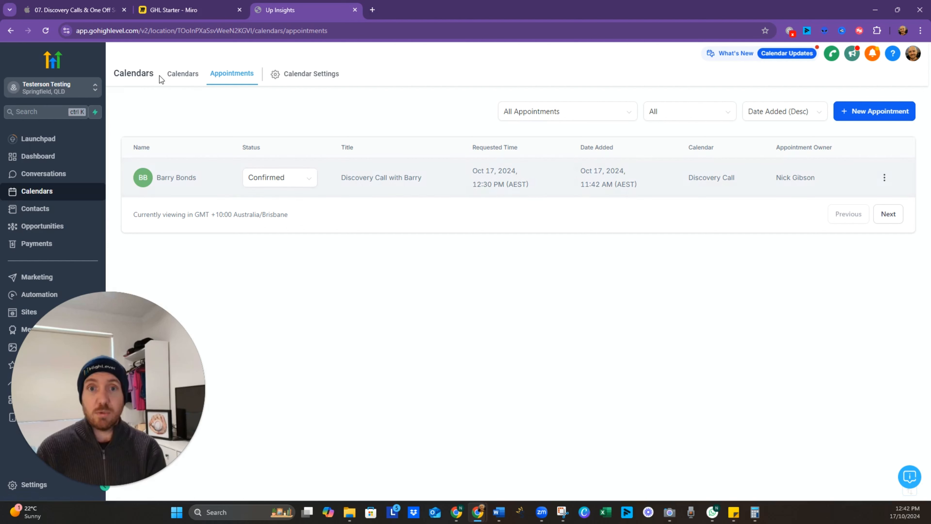
# - Examine the status options for the discovery call appointment, both in its details and in the appointments list
pyautogui.click(182, 75)
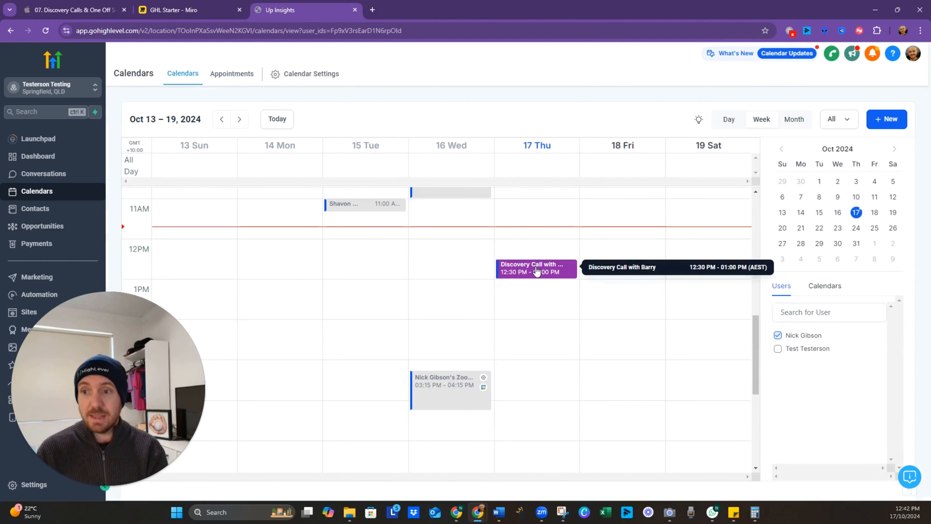
pyautogui.click(241, 72)
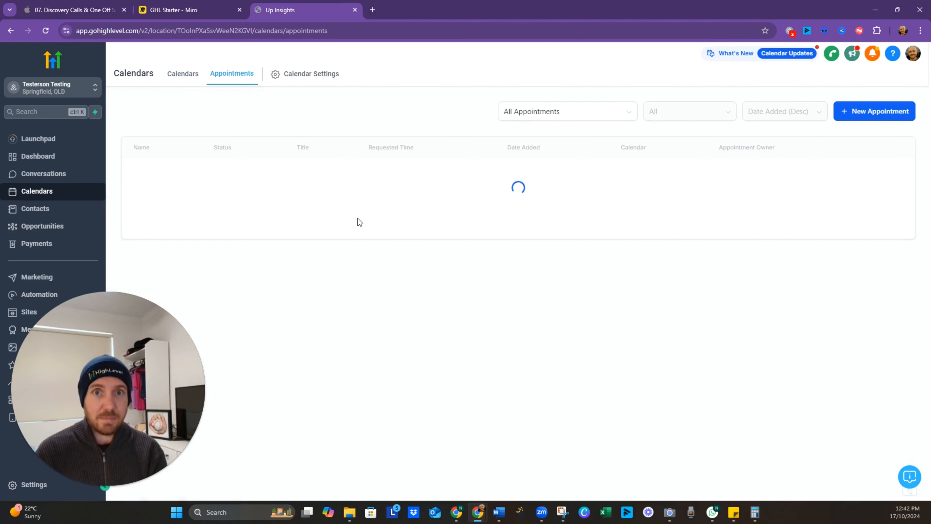
pyautogui.click(385, 177)
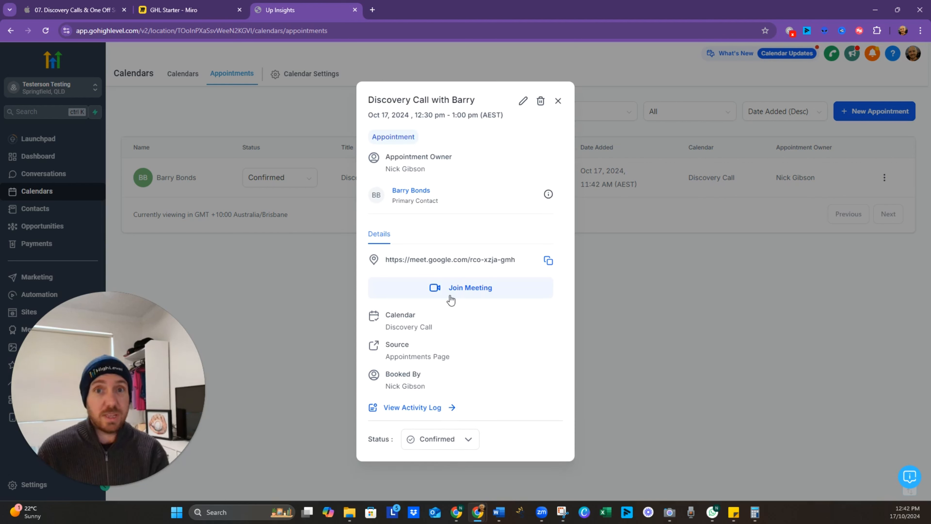
pyautogui.click(468, 444)
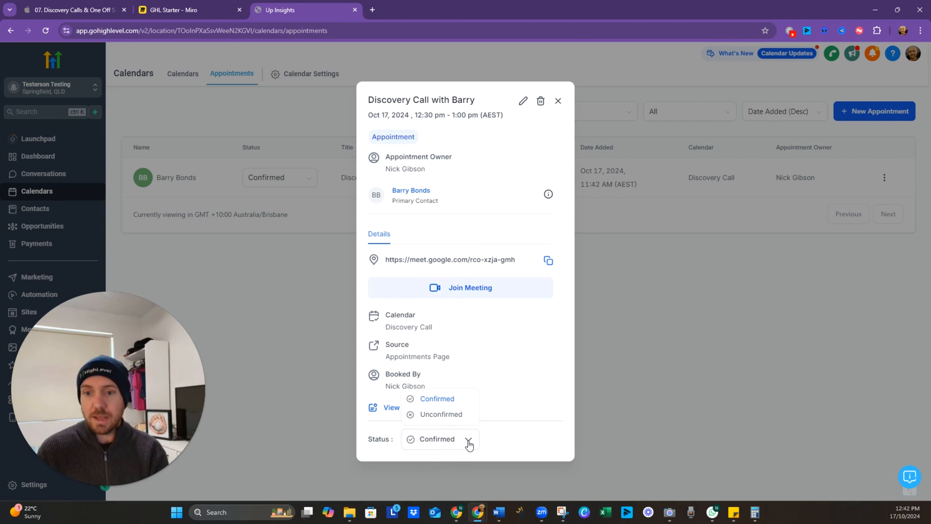
pyautogui.click(479, 363)
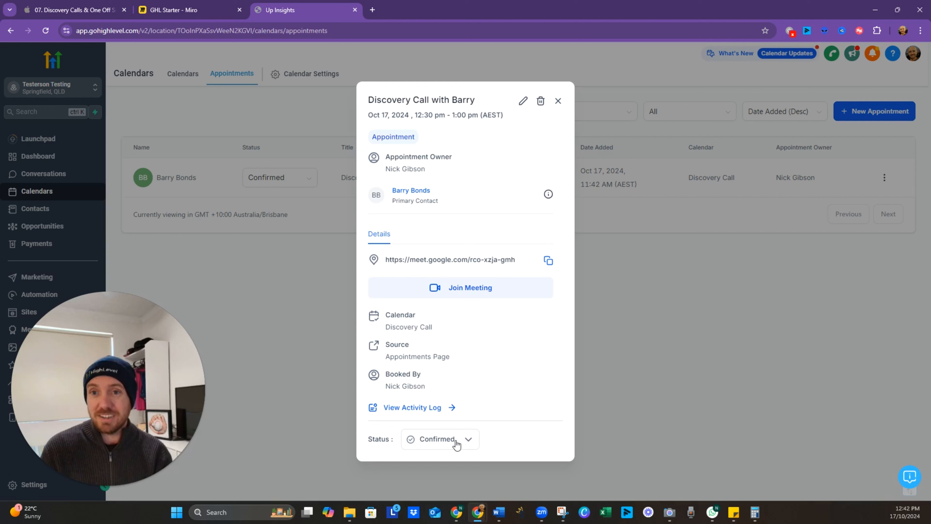
pyautogui.click(469, 443)
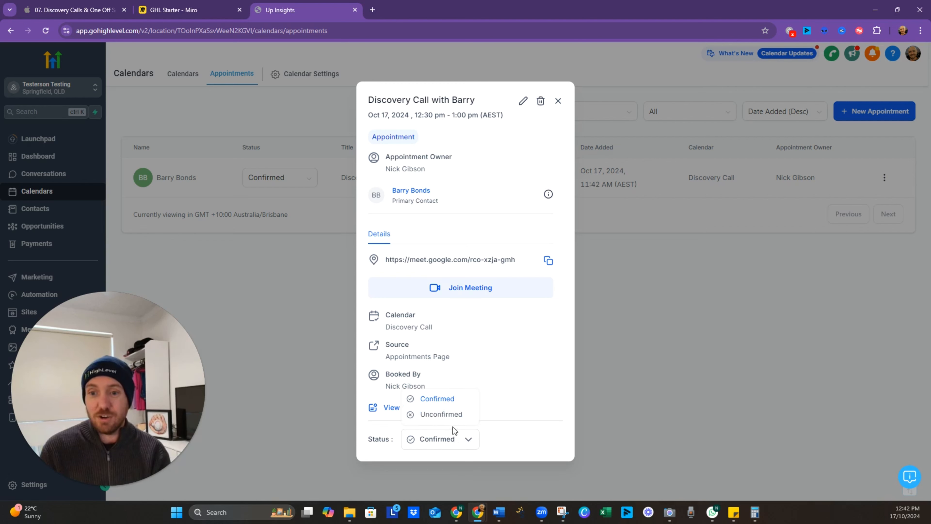
pyautogui.click(638, 190)
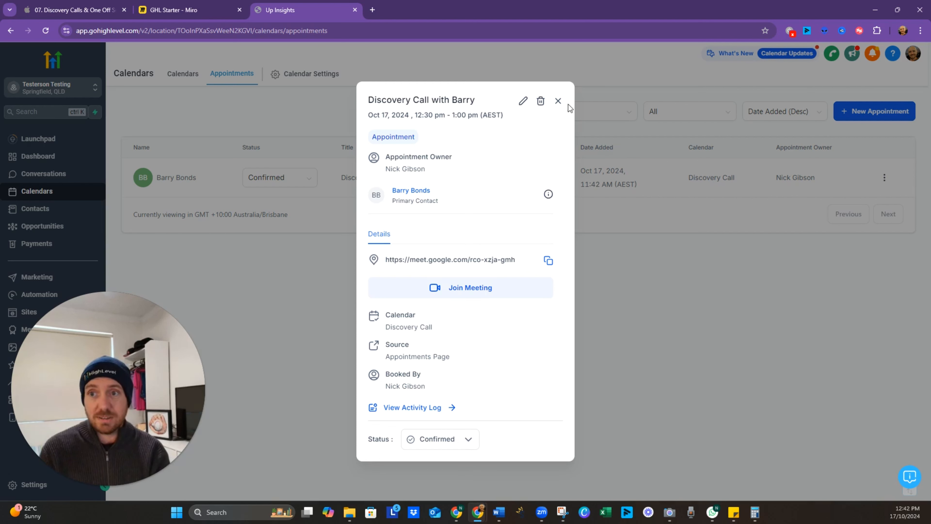
pyautogui.click(558, 102)
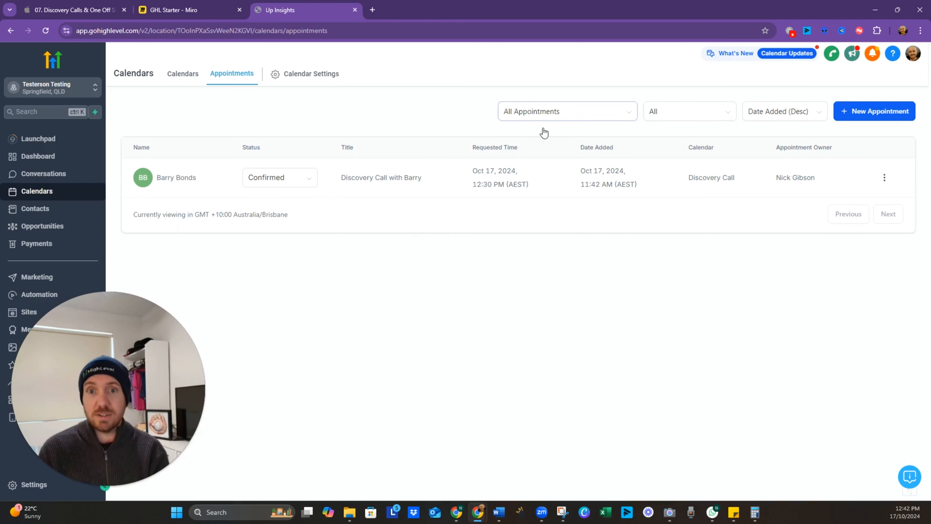
pyautogui.click(301, 180)
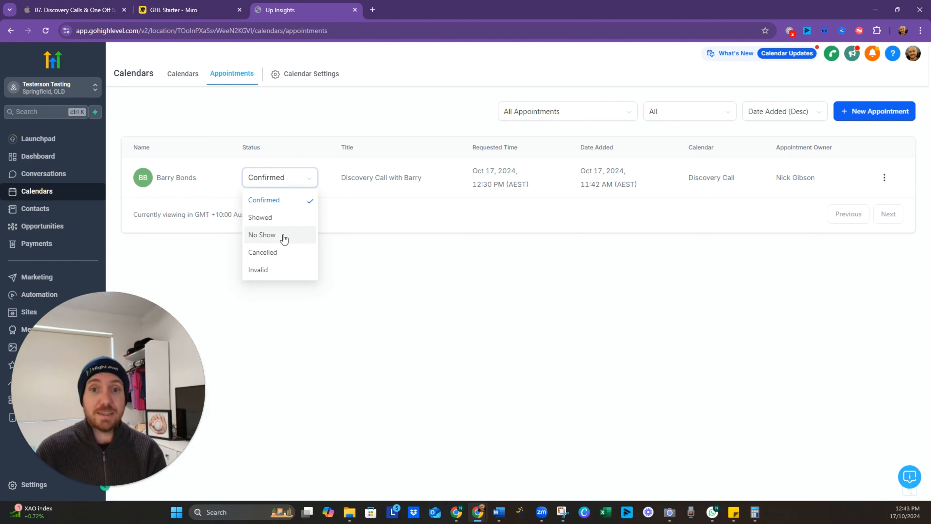
pyautogui.click(379, 300)
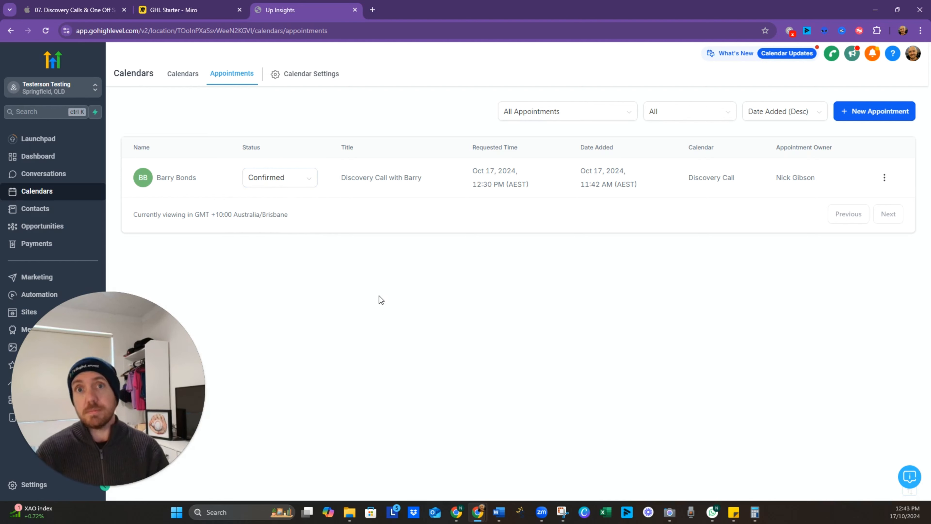
# - Switch to Miro and review the Discovery Call Attended flow down to the follow-up emails
pyautogui.click(183, 10)
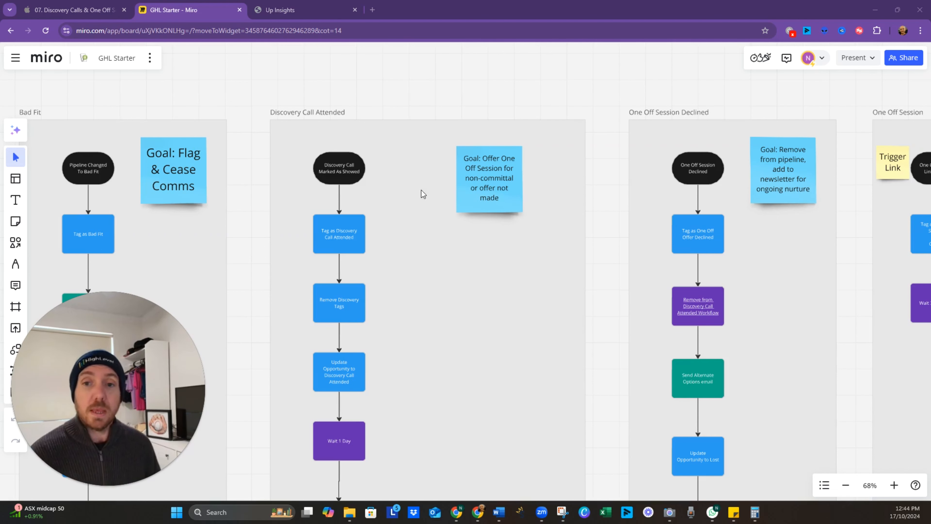
pyautogui.scroll(4, 379, 243)
pyautogui.moveTo(414, 367); pyautogui.dragTo(472, 170)
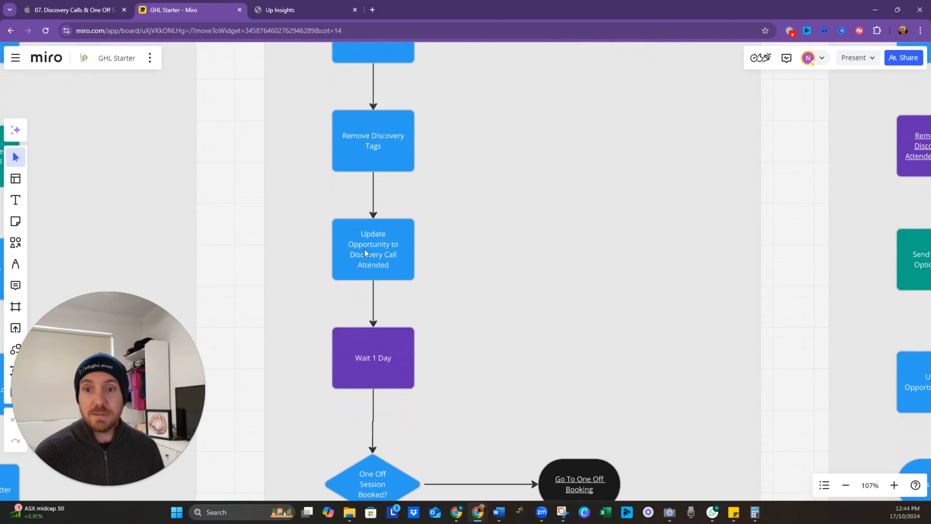
pyautogui.scroll(-5, 464, 329)
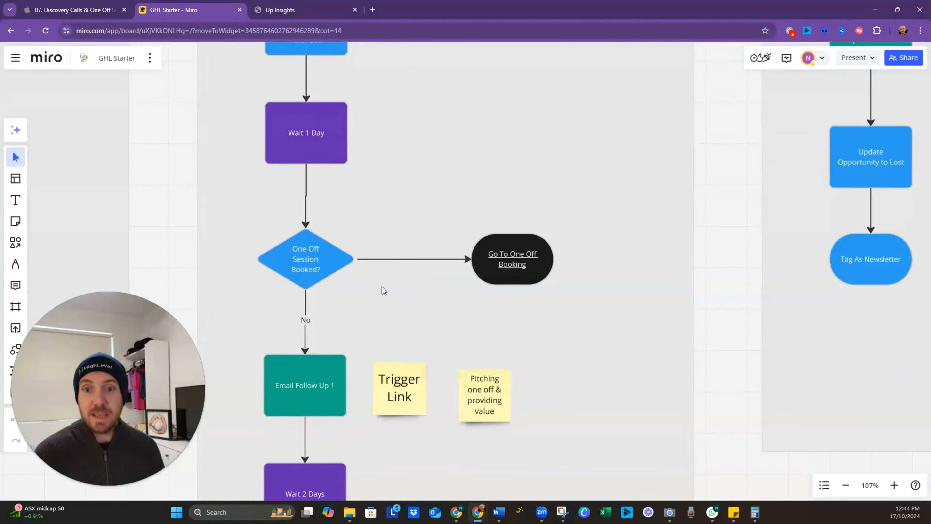
pyautogui.scroll(-5, 435, 316)
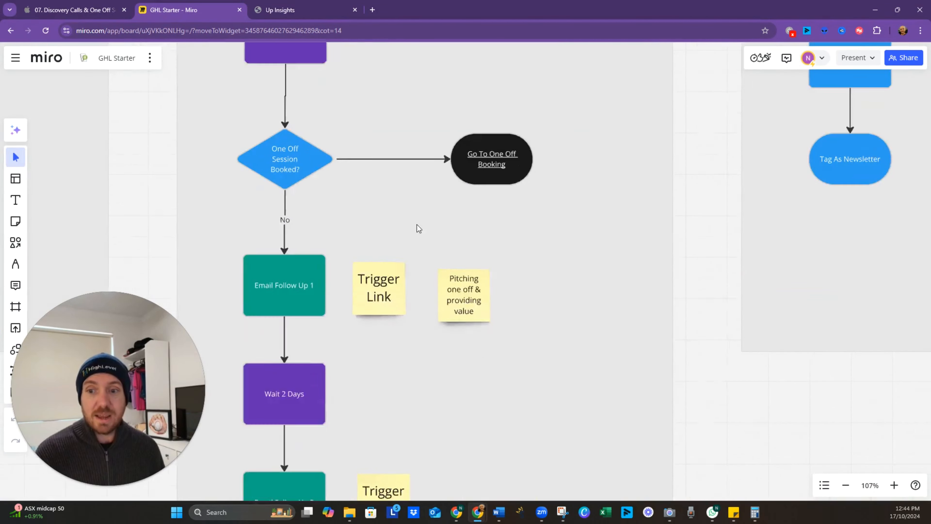
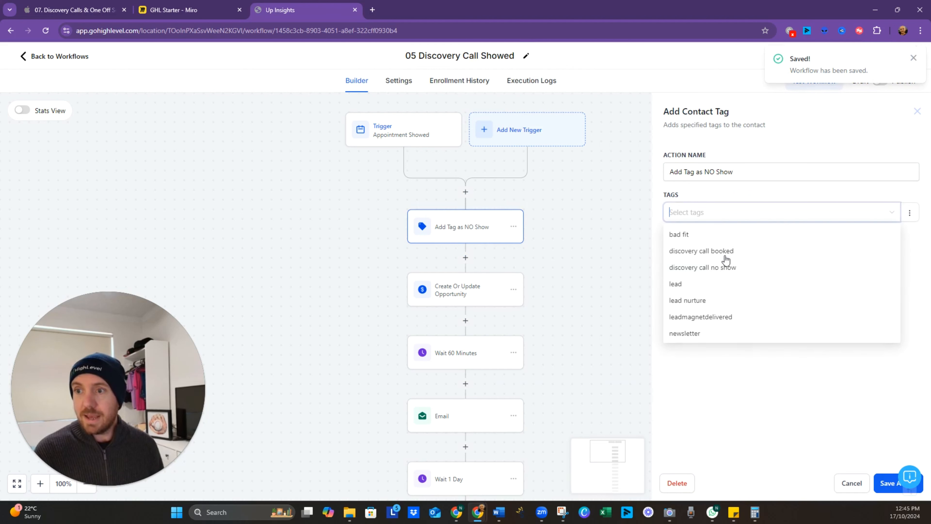
# - Create the new tag "discovery call showed" and assign it in the Add Contact Tag action
pyautogui.write('disvoer')
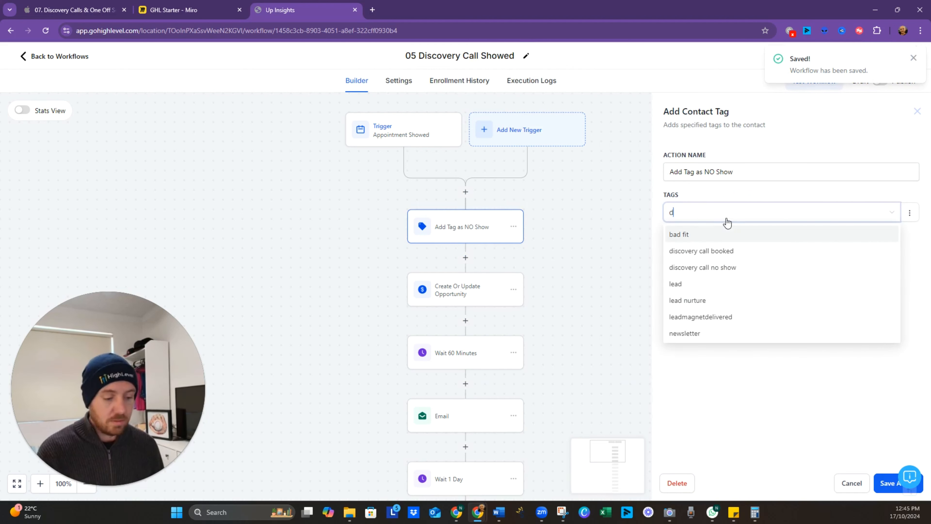
pyautogui.press('BackSpace')
pyautogui.press('BackSpace')
pyautogui.press('BackSpace')
pyautogui.press('BackSpace')
pyautogui.press('BackSpace')
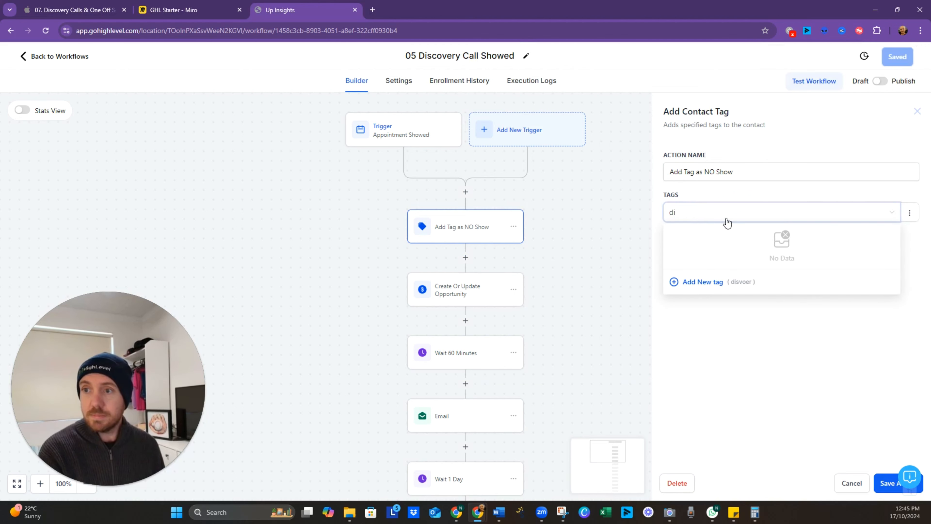
pyautogui.write('scovery call showed')
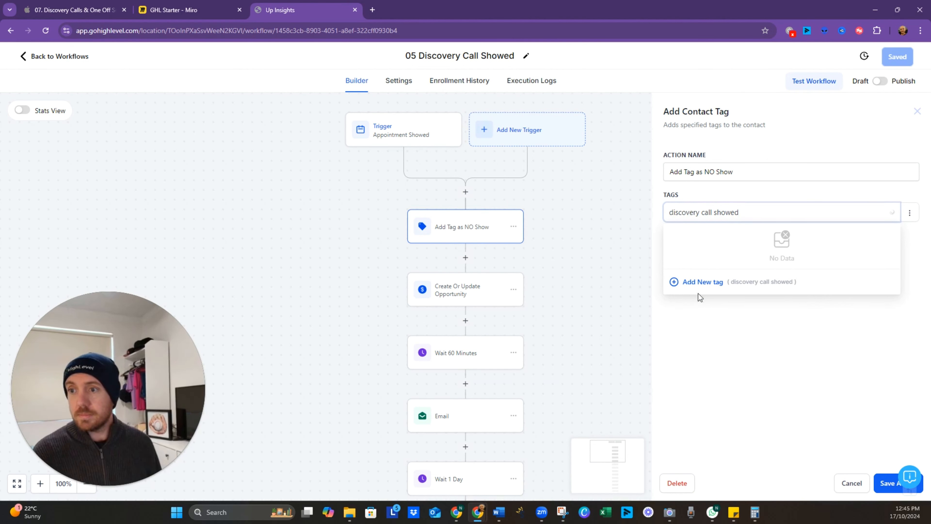
pyautogui.click(702, 282)
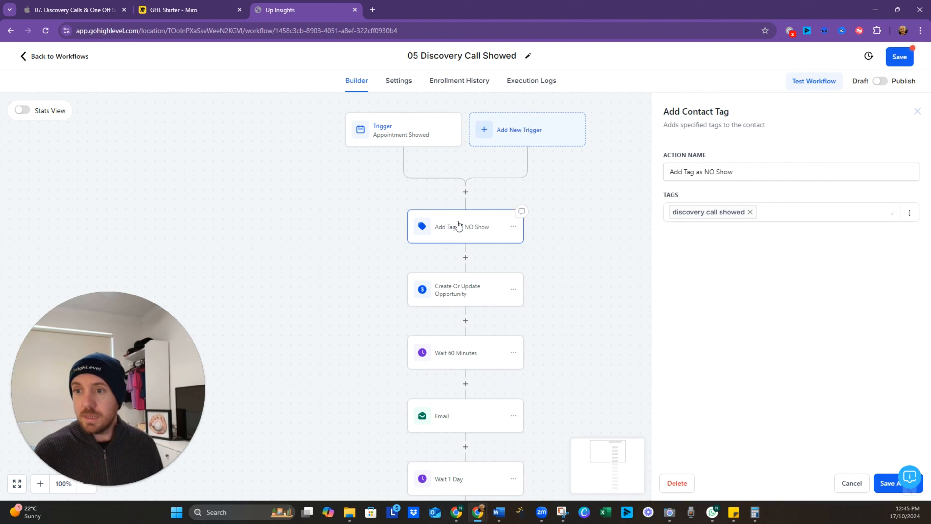
# - Rename the tag action "Add Tag as Showed" and save the action
pyautogui.moveTo(702, 172); pyautogui.dragTo(720, 172)
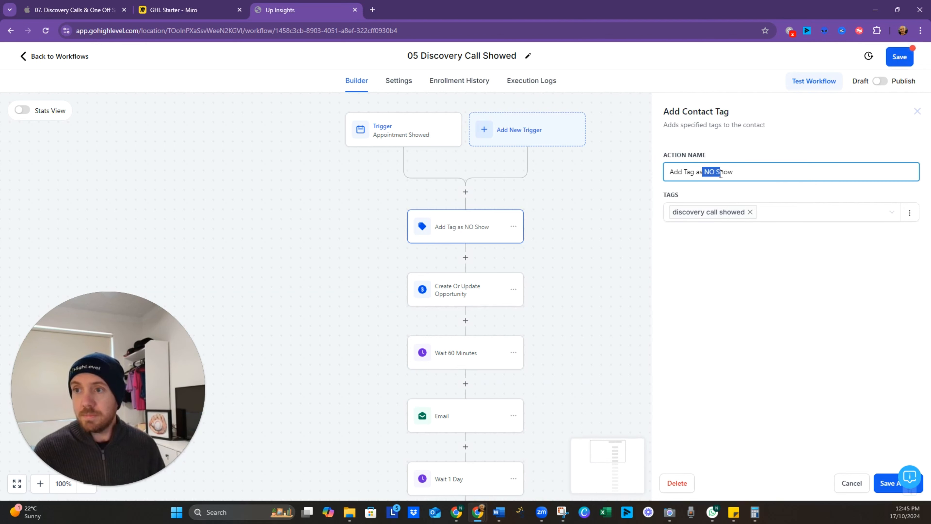
pyautogui.press('BackSpace')
pyautogui.write('Show')
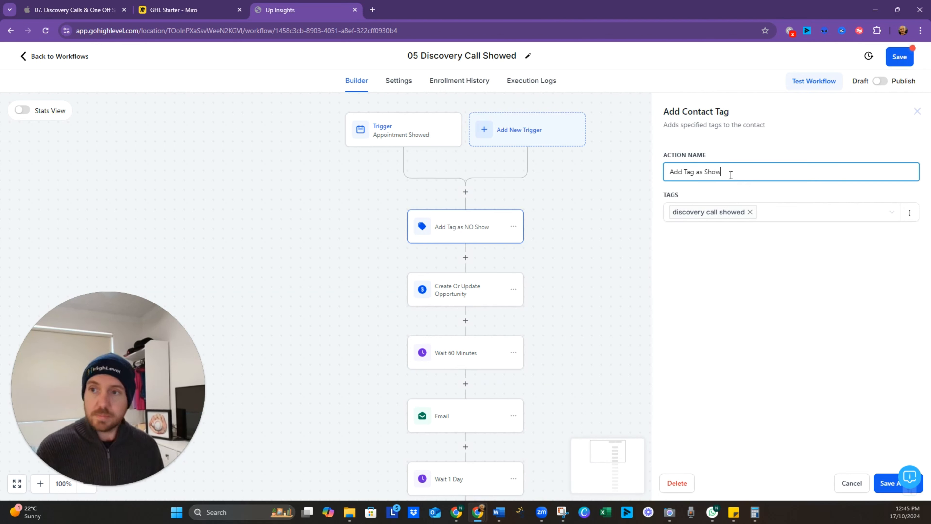
pyautogui.write('ed')
pyautogui.click(887, 484)
# - Set the Create Or Update Opportunity action's pipeline stage to Discovery Call Attended and save the action
pyautogui.click(465, 289)
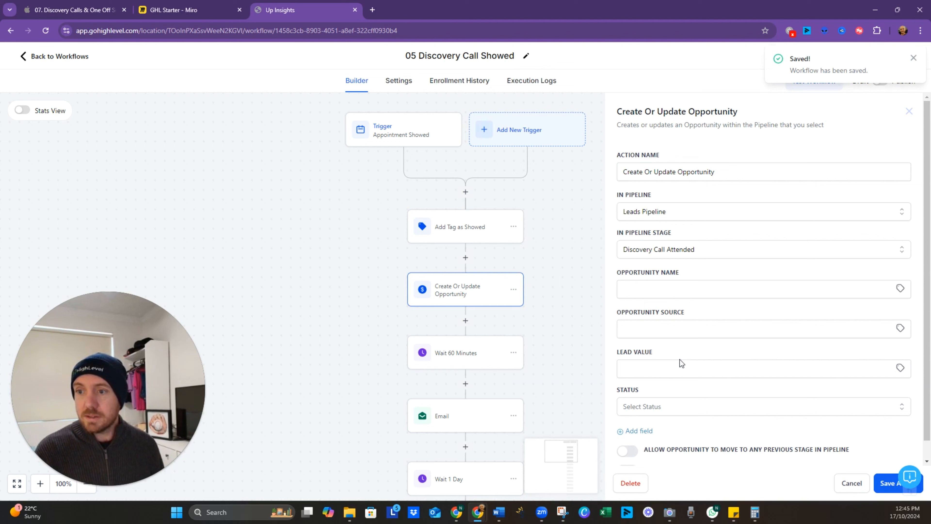
pyautogui.click(890, 485)
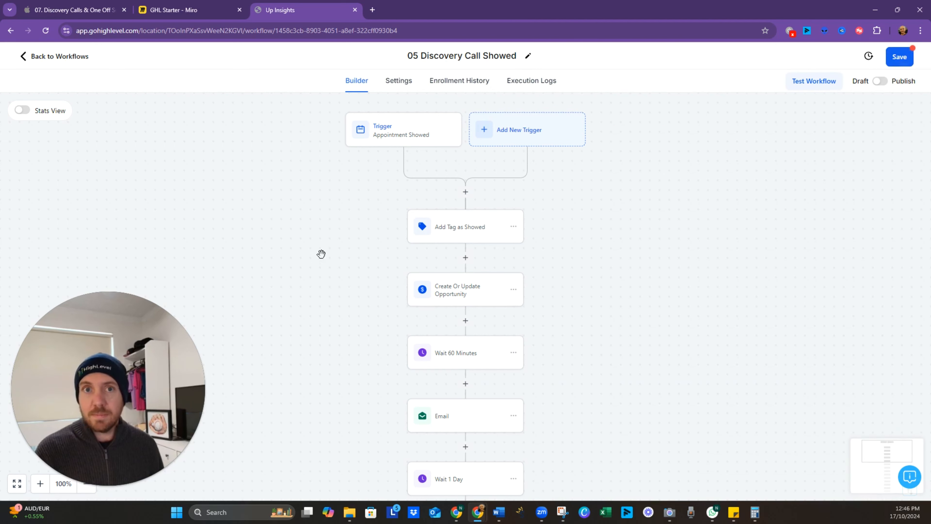
# - Switch to Miro and check the tagging and opportunity steps at the start of the Discovery Call Attended flow
pyautogui.click(185, 15)
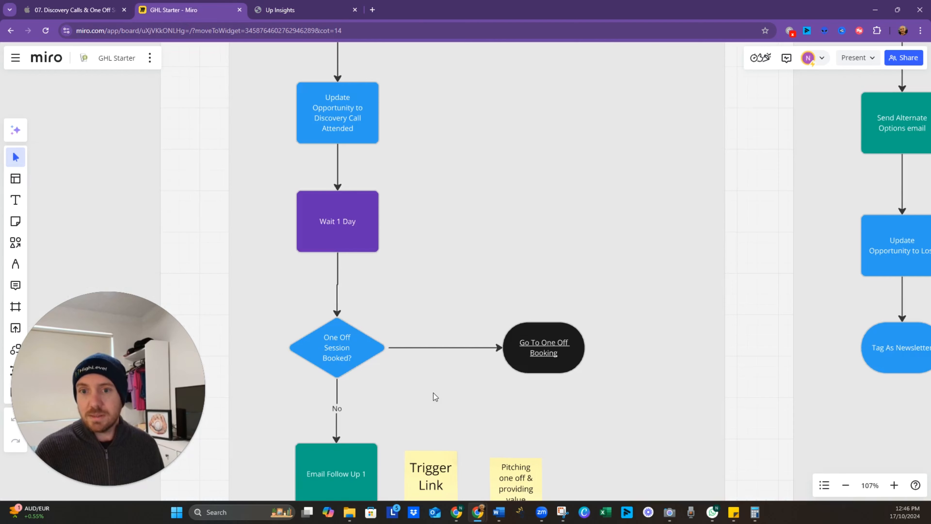
pyautogui.scroll(-5, 435, 396)
pyautogui.scroll(10, 443, 204)
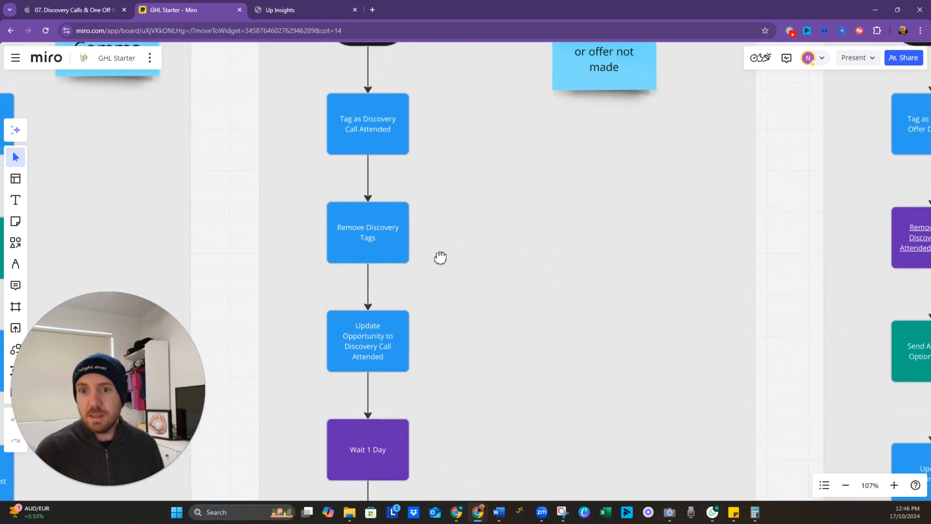
pyautogui.moveTo(440, 257); pyautogui.dragTo(443, 268)
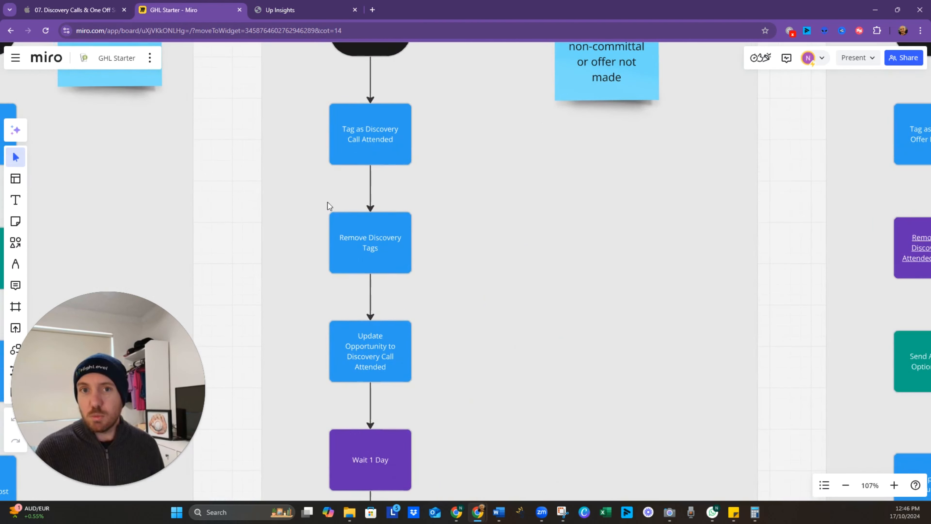
# - Back in HighLevel, add a Remove Contact Tag action after Add Tag as Showed for the discovery call booked and lead nurture tags
pyautogui.click(299, 10)
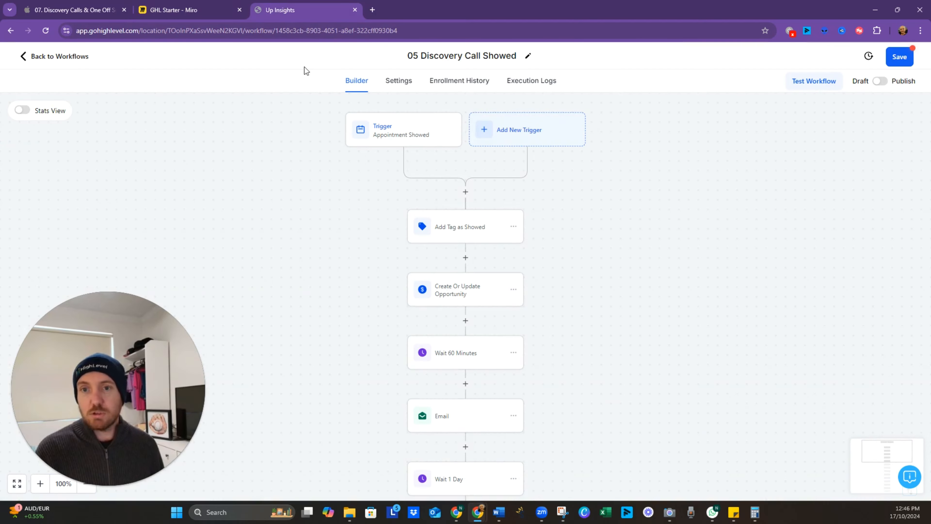
pyautogui.click(465, 258)
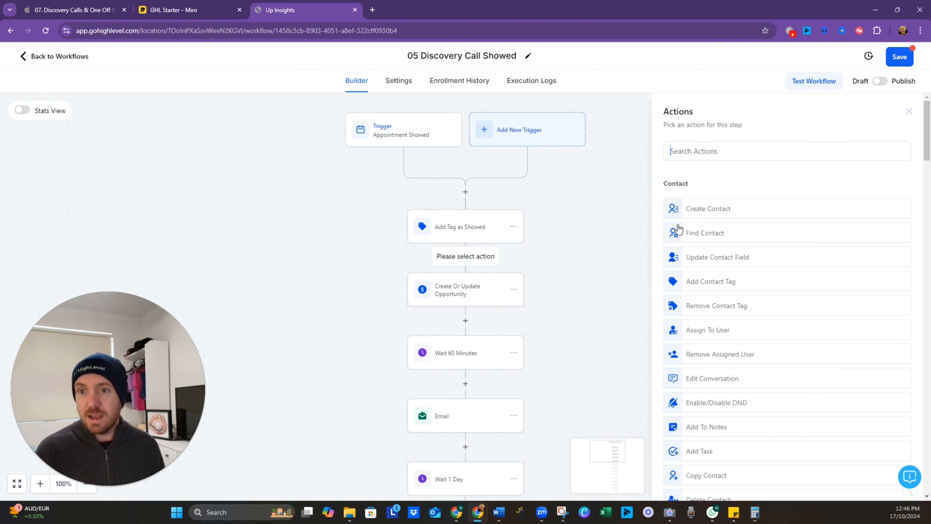
pyautogui.click(717, 305)
pyautogui.click(740, 232)
pyautogui.click(707, 271)
pyautogui.click(717, 336)
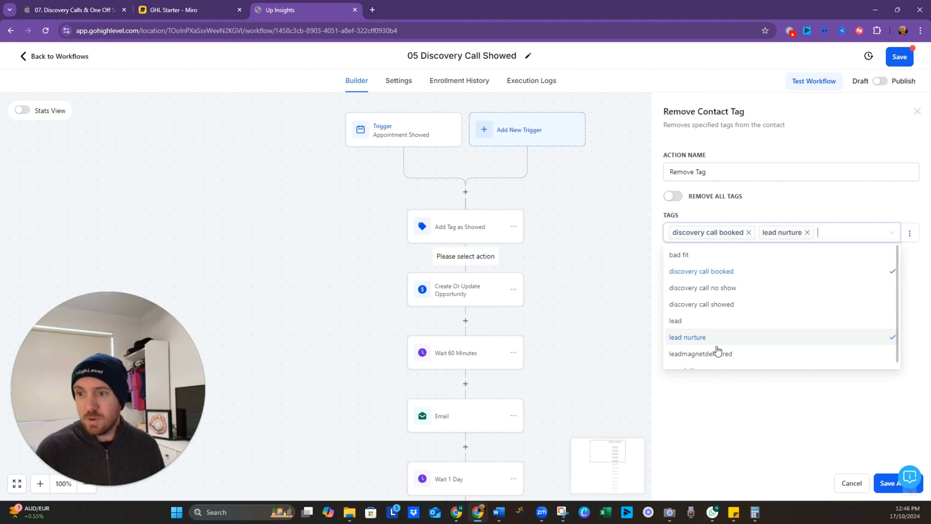
pyautogui.scroll(-1, 716, 353)
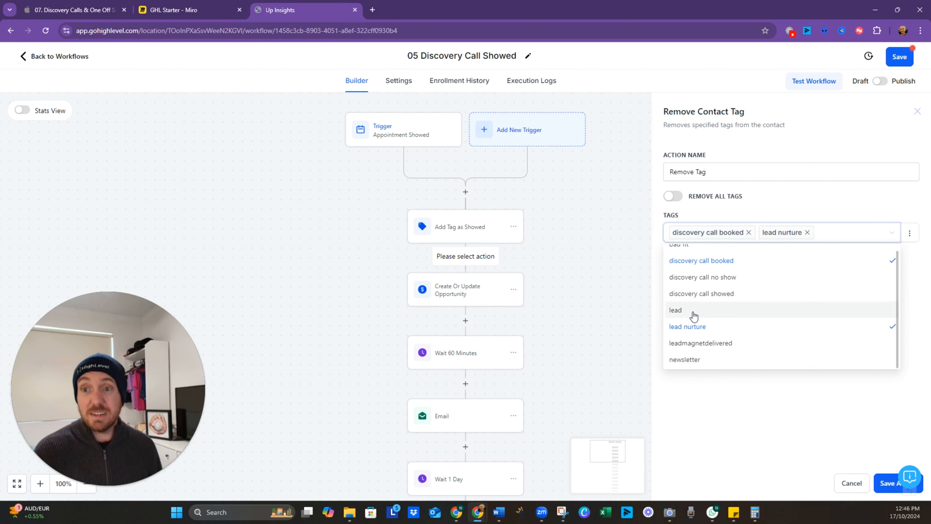
# - Name the tag removal action "Remove Tags - Nurture & Discovery", and save the action and the workflow
pyautogui.click(741, 172)
pyautogui.write('s - Nurture & Discovery')
pyautogui.click(887, 483)
pyautogui.click(898, 57)
# - Rename the opportunity action "Update Opportunity to Attended", and save the action and the workflow
pyautogui.click(465, 352)
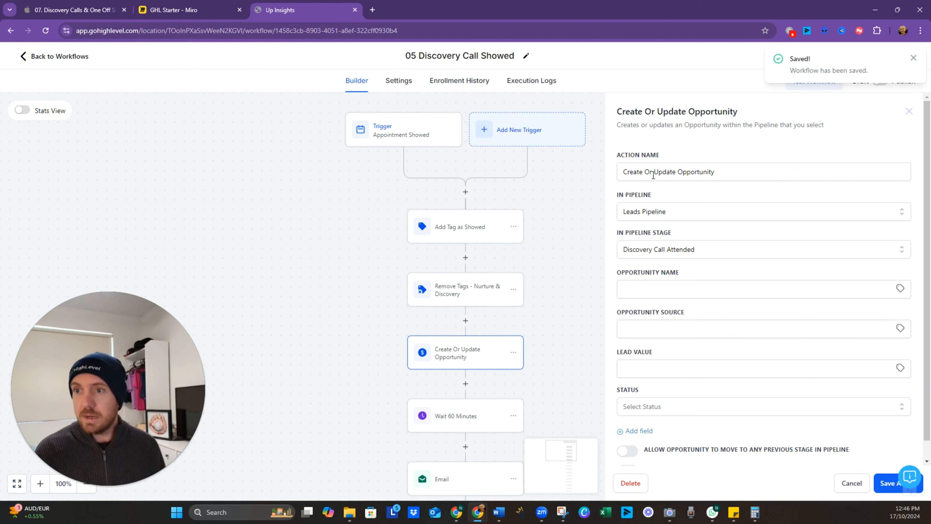
pyautogui.moveTo(653, 174); pyautogui.dragTo(588, 181)
pyautogui.press('BackSpace')
pyautogui.click(699, 175)
pyautogui.write('to Attened')
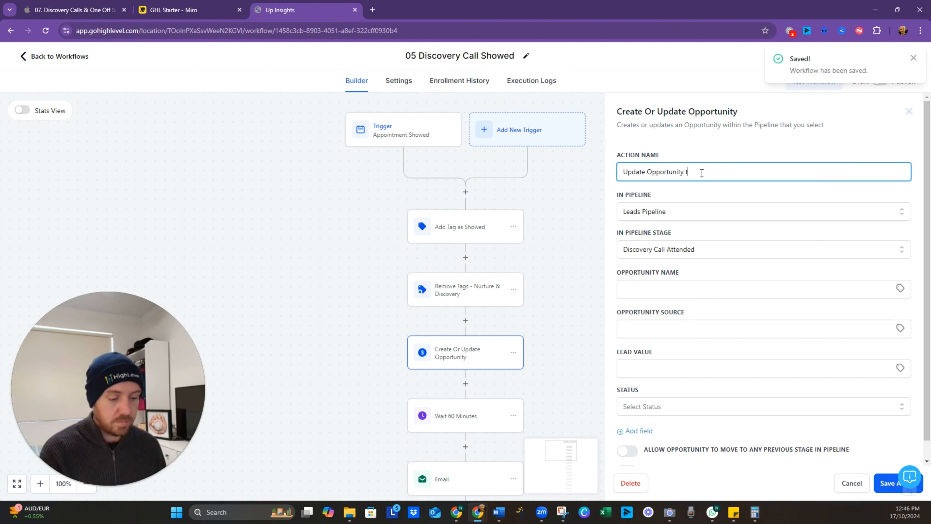
pyautogui.press('Left')
pyautogui.press('Left')
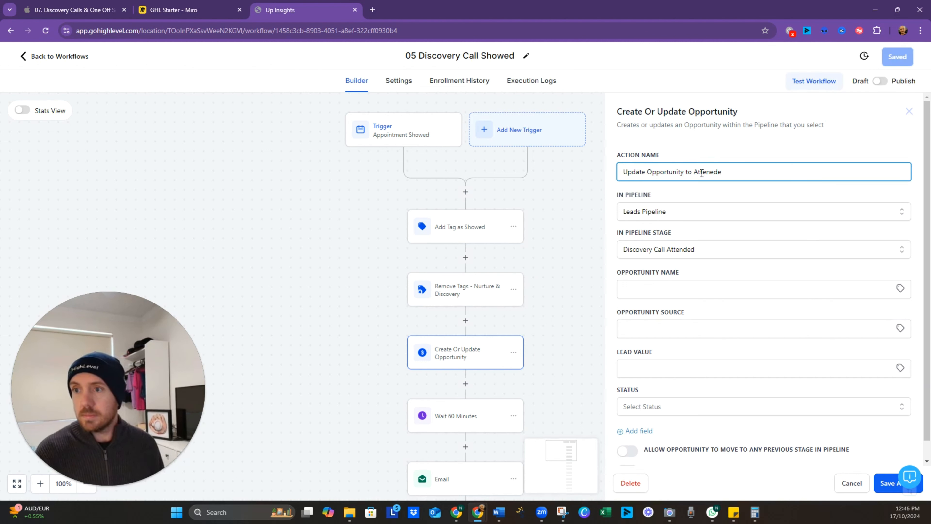
pyautogui.write('d')
pyautogui.press('BackSpace')
pyautogui.press('End')
pyautogui.write('d')
pyautogui.click(887, 483)
pyautogui.click(897, 56)
# - Rename the email action after the 60-minute wait "Thank You Email" and save the action
pyautogui.click(443, 353)
pyautogui.click(706, 187)
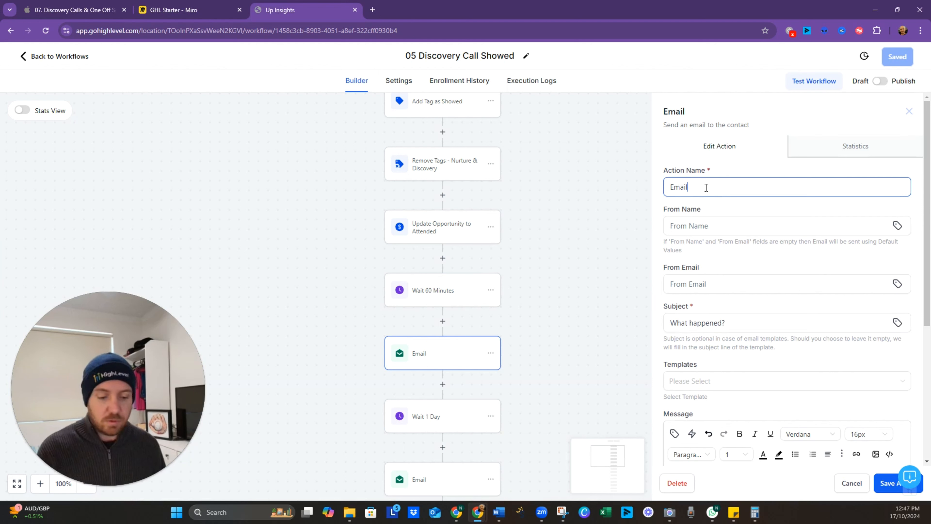
pyautogui.press('Home')
pyautogui.write('Thank You')
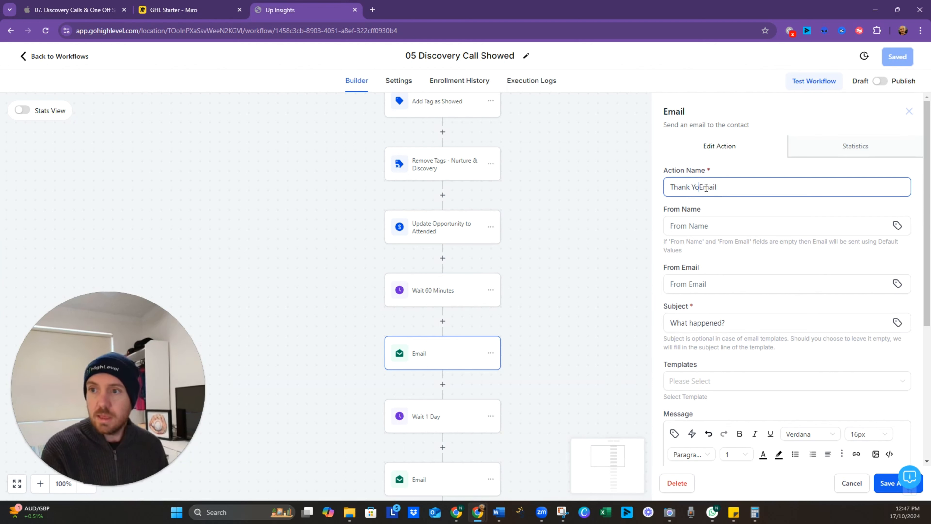
pyautogui.moveTo(746, 322); pyautogui.dragTo(613, 337)
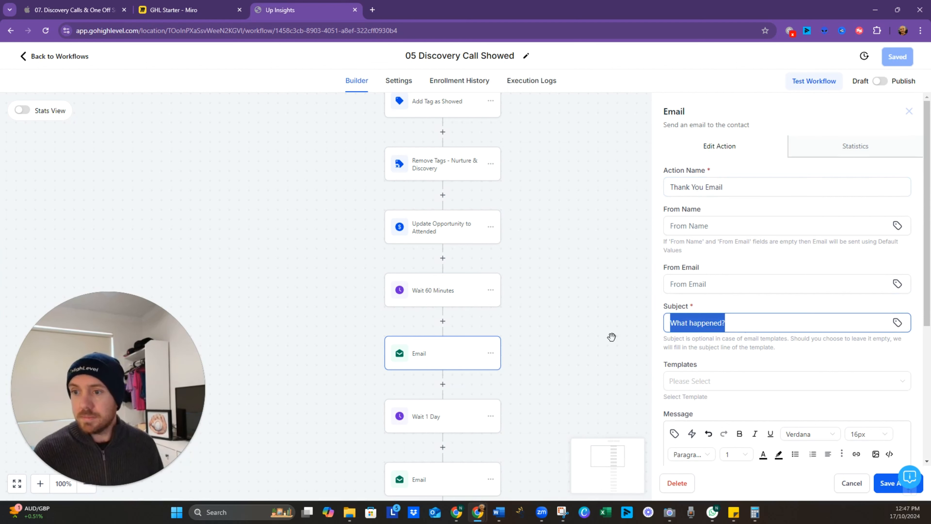
pyautogui.click(887, 483)
# - Open the email action after the 1-day wait and check in Miro what Email Follow Up 1 should pitch
pyautogui.click(443, 478)
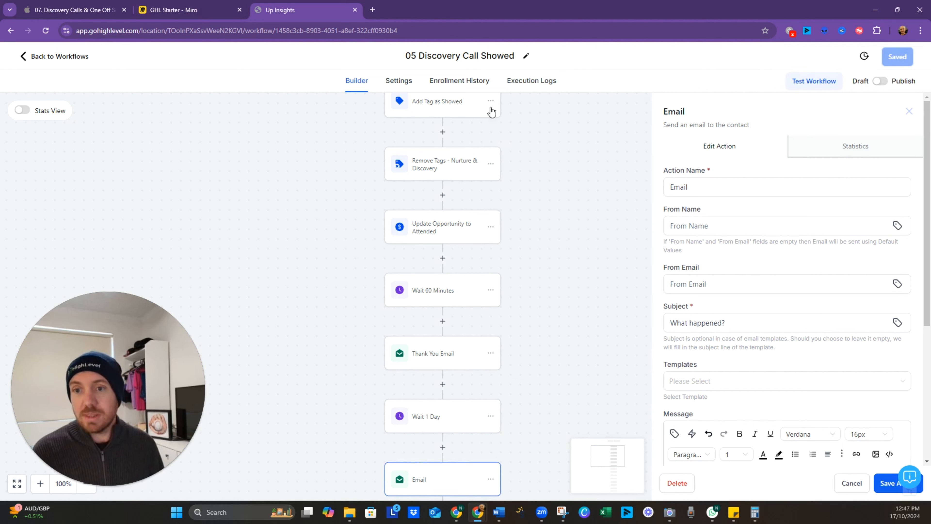
pyautogui.scroll(3, 528, 252)
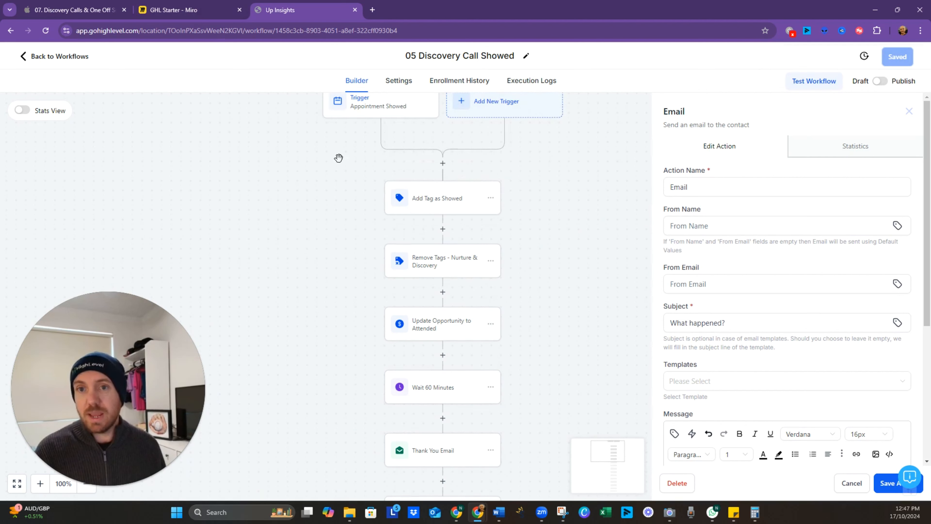
pyautogui.scroll(-5, 497, 264)
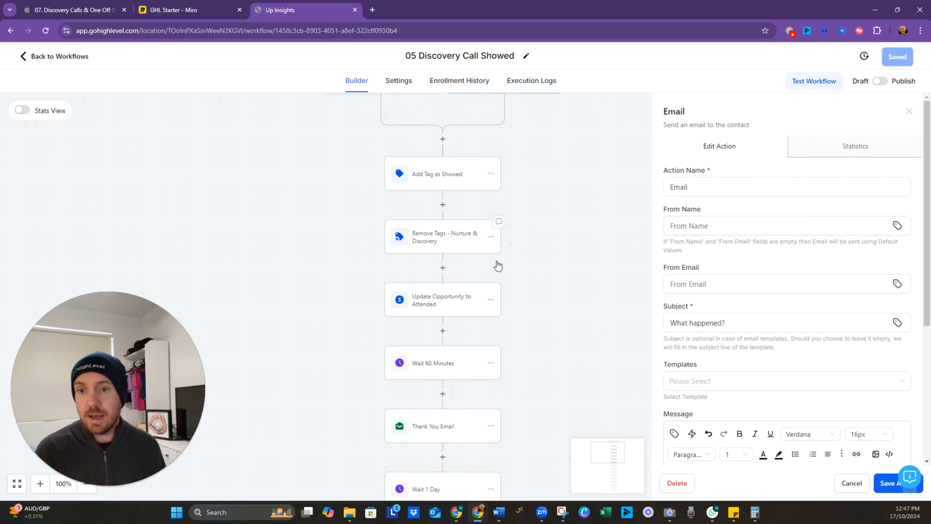
pyautogui.click(183, 10)
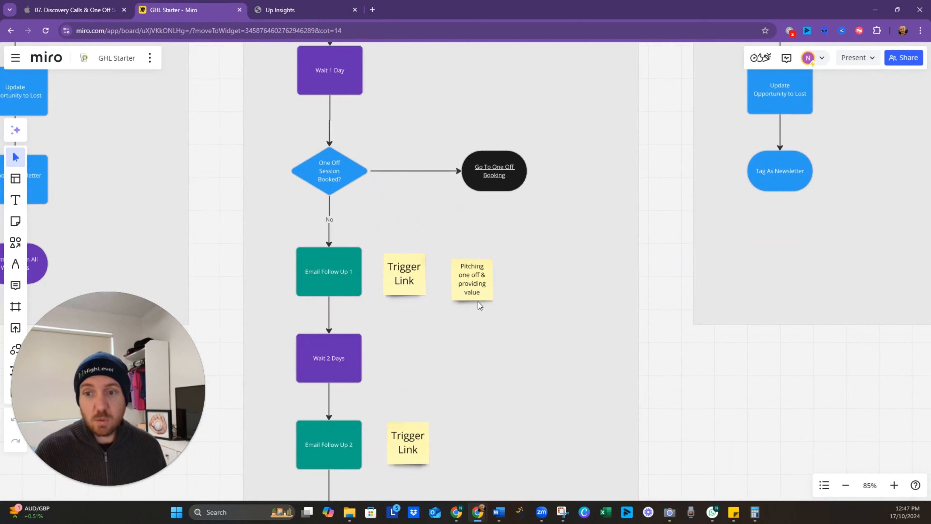
pyautogui.click(293, 10)
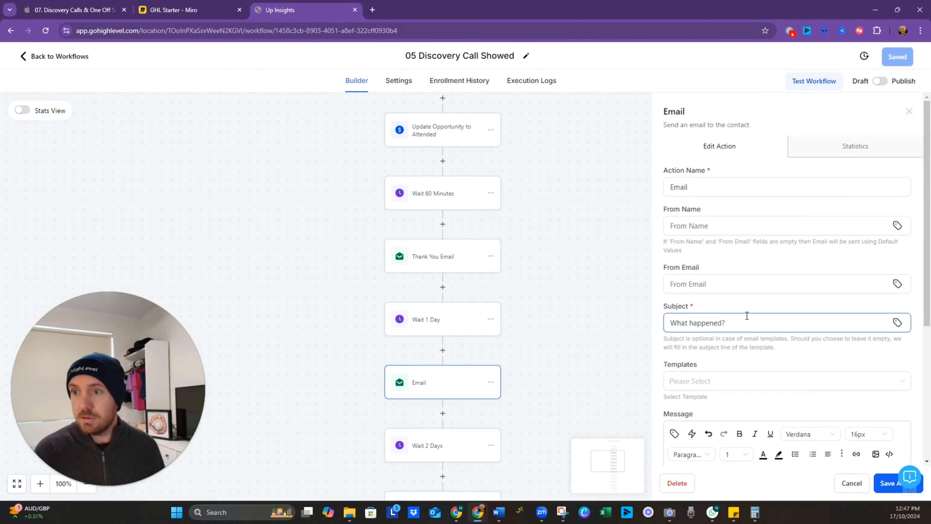
# - Name the email after the 1-day wait "Email - One Off" and set its subject to "Want more?"
pyautogui.click(731, 184)
pyautogui.write('- One Off')
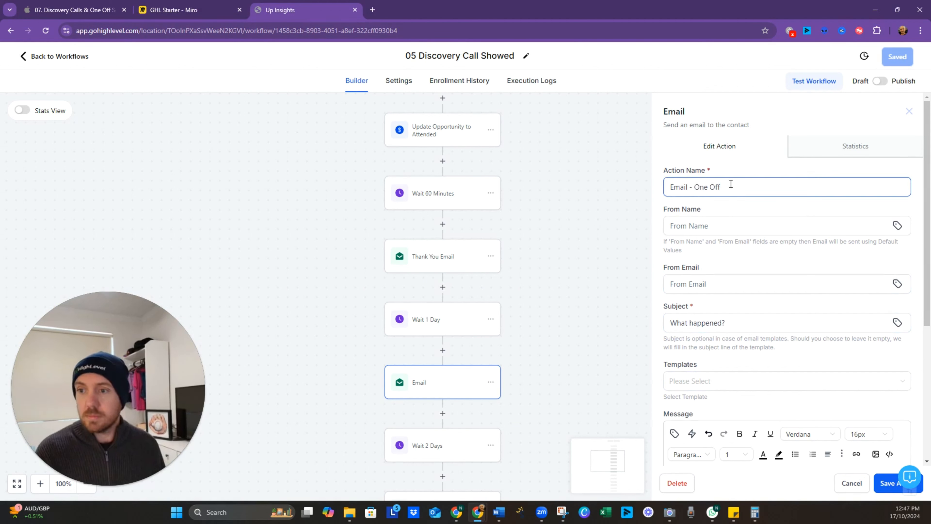
pyautogui.moveTo(730, 322); pyautogui.dragTo(600, 317)
pyautogui.write('WAnt ')
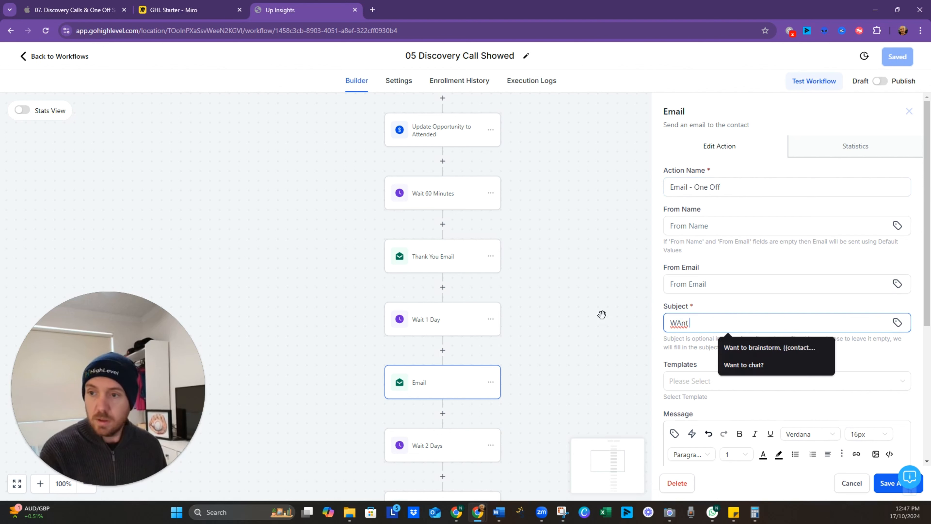
pyautogui.write('more?')
pyautogui.press('Right')
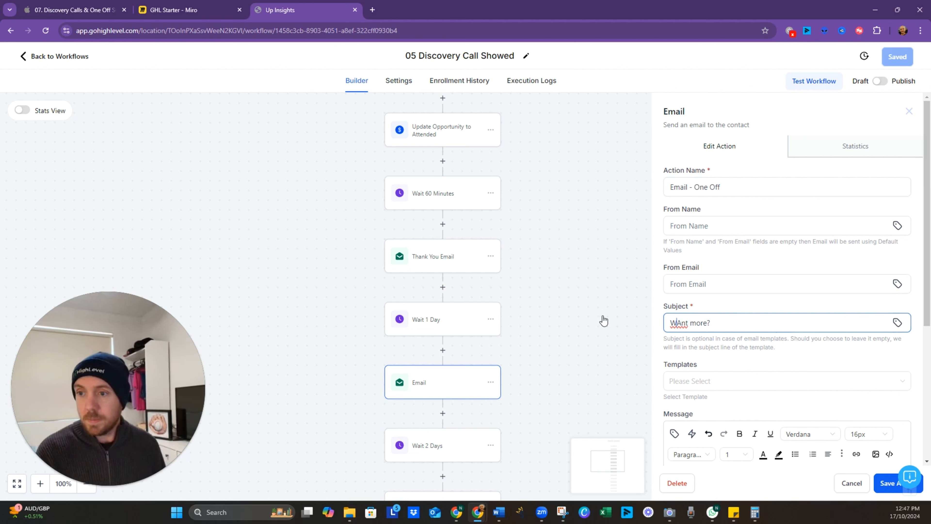
pyautogui.hotkey('shift', 'Right')
pyautogui.write('a')
# - Remove "Missed you today?" from the message and change "reschedule" to "to have a one off coaching session"
pyautogui.scroll(-4, 819, 343)
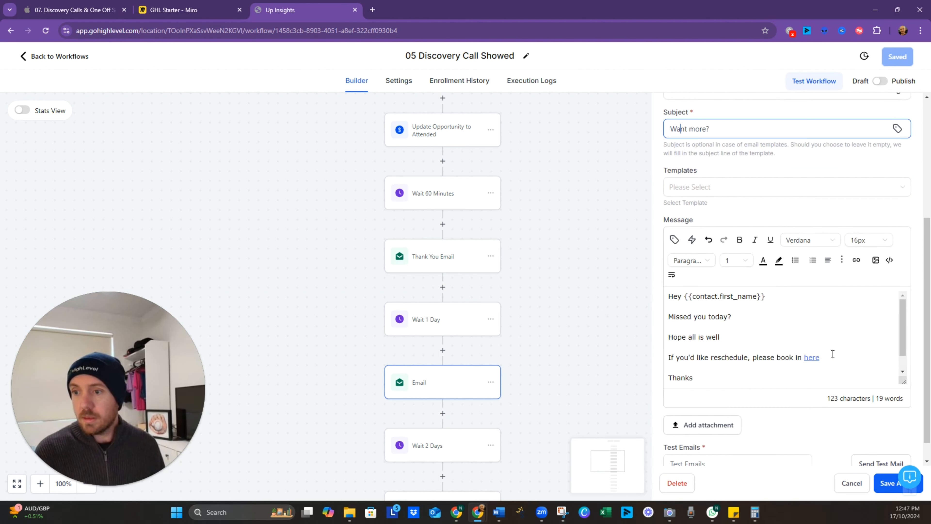
pyautogui.click(740, 336)
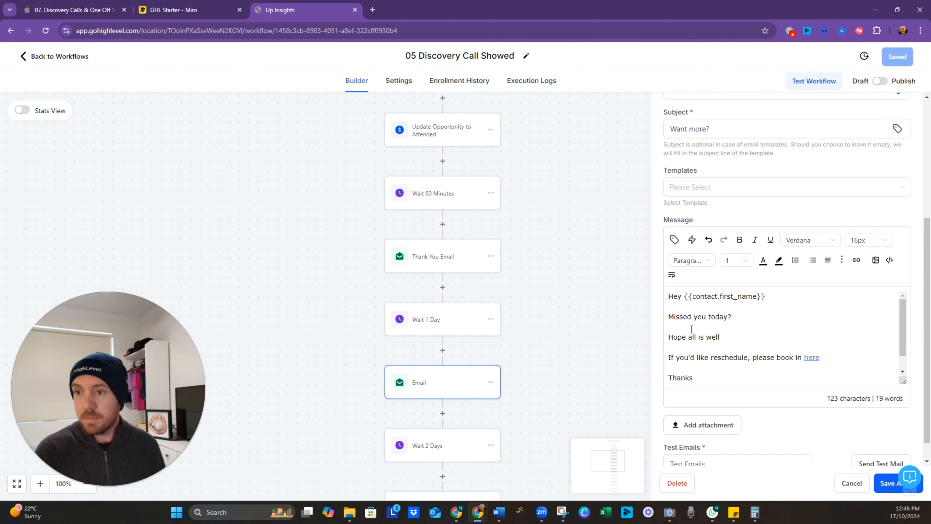
pyautogui.tripleClick(696, 317)
pyautogui.press('BackSpace')
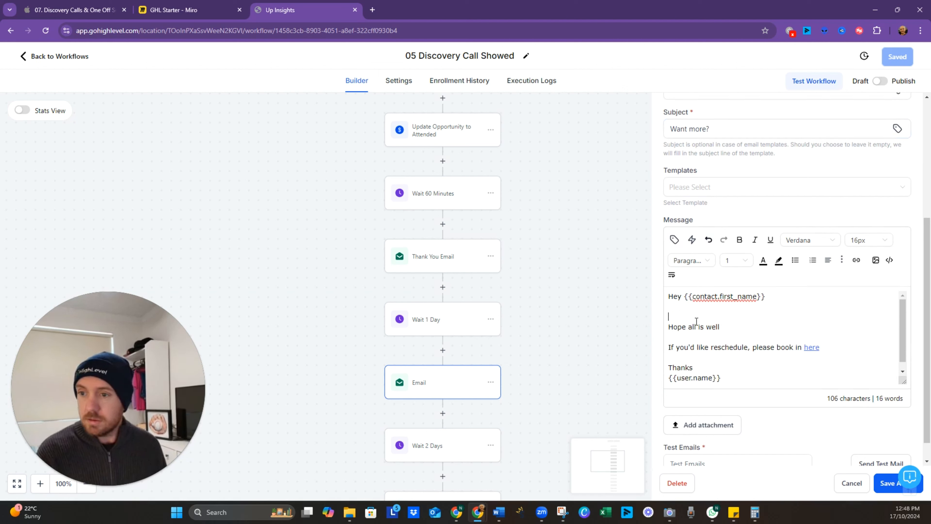
pyautogui.press('Down')
pyautogui.press('Down')
pyautogui.press('Down')
pyautogui.press('End')
pyautogui.press('Left')
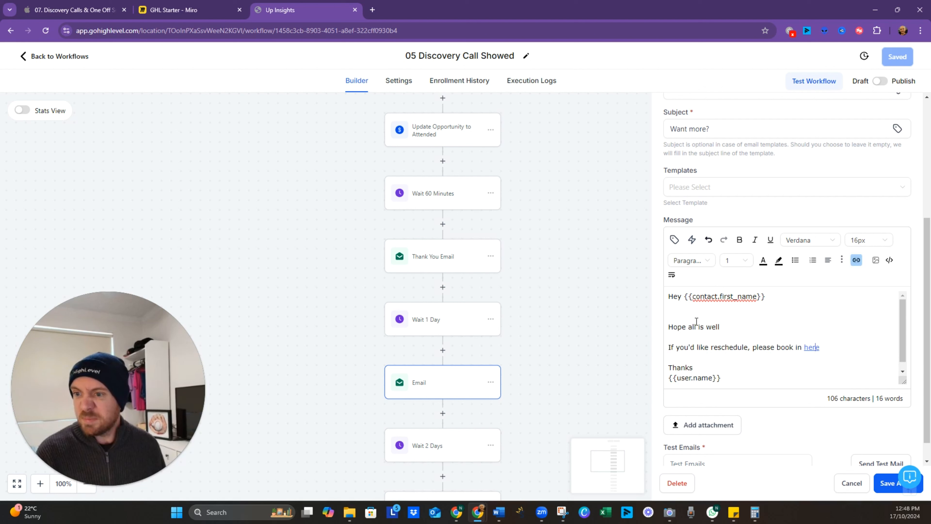
pyautogui.hotkey('ctrl', 'Left')
pyautogui.hotkey('ctrl', 'Left')
pyautogui.hotkey('ctrl', 'Left')
pyautogui.hotkey('ctrl', 'shift', 'Left')
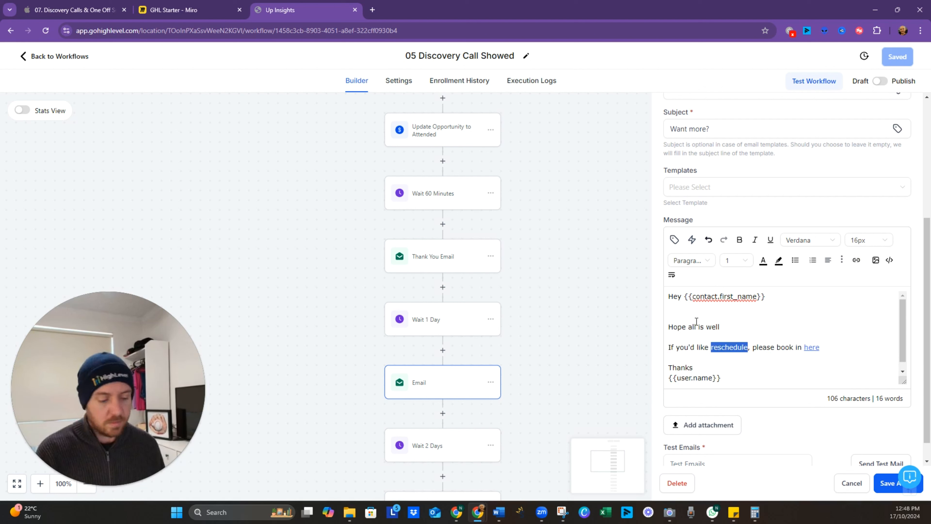
pyautogui.write('to have a one off')
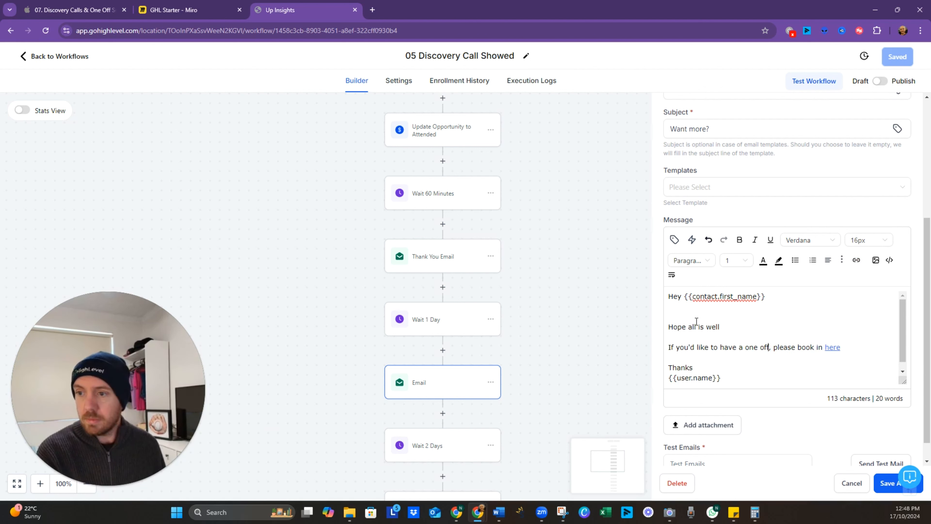
pyautogui.write(' coaching session')
# - Check the trigger links available for the "here" link in the message, and save the email action and the workflow
pyautogui.click(698, 358)
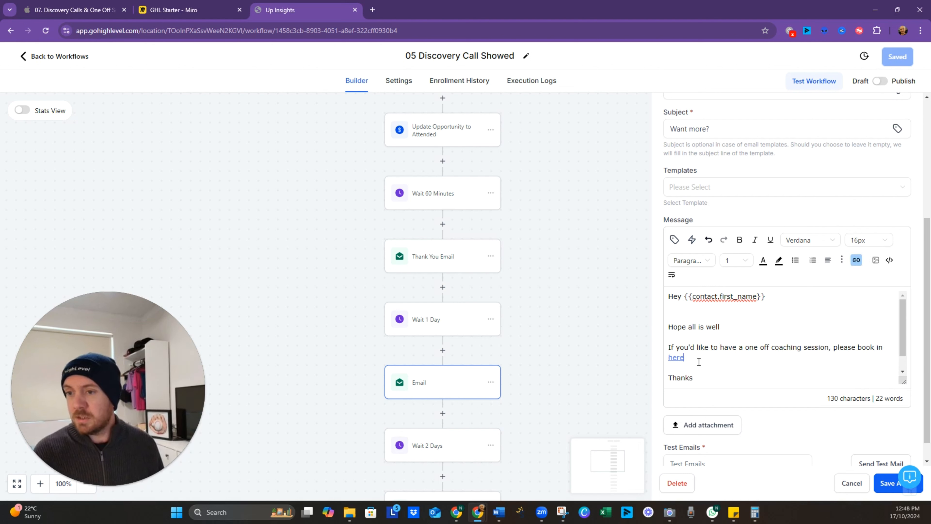
pyautogui.click(692, 241)
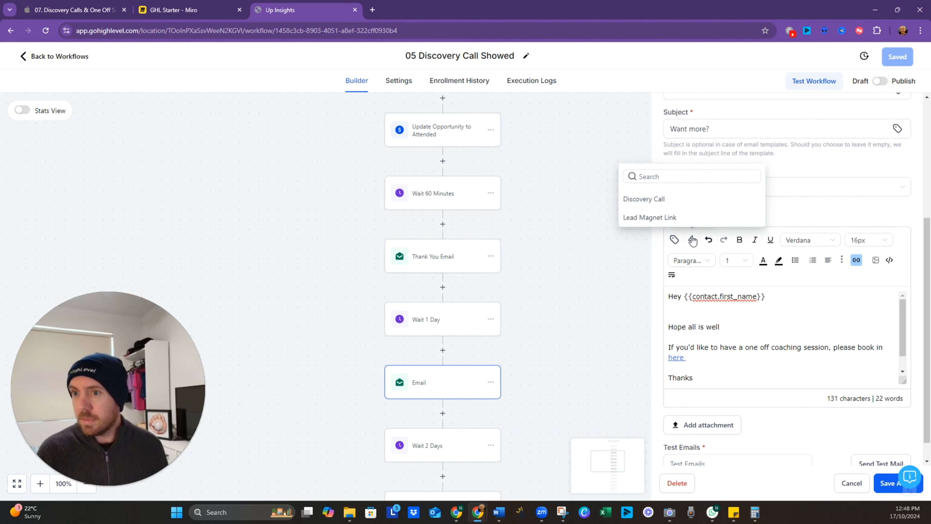
pyautogui.click(719, 362)
pyautogui.click(891, 482)
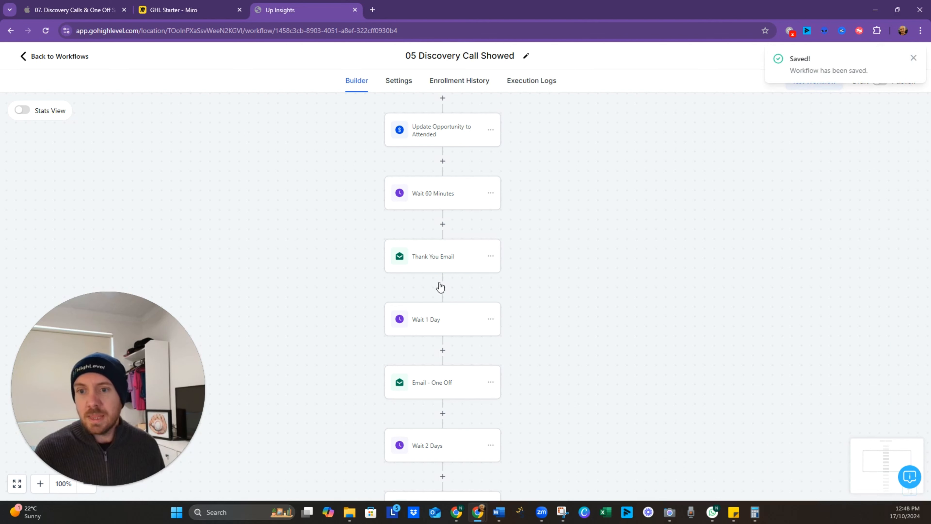
# - Switch to Miro and review the remaining Discovery Call Attended follow-ups and the Bad Fit flow
pyautogui.click(204, 5)
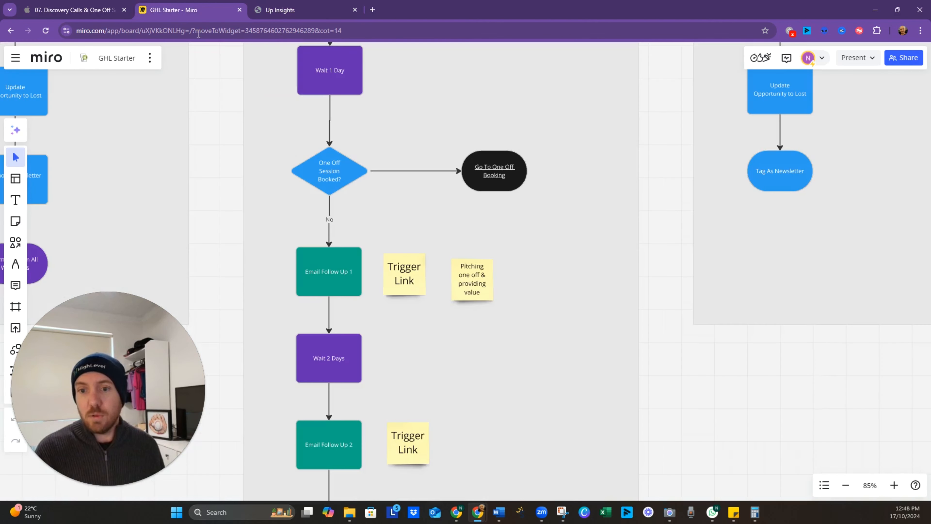
pyautogui.scroll(-2, 474, 309)
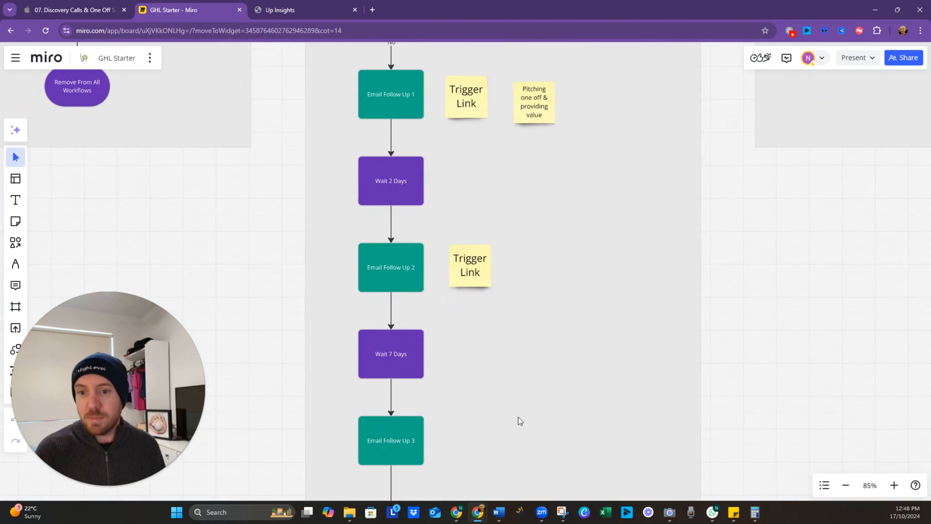
pyautogui.scroll(-4, 520, 419)
pyautogui.scroll(-5, 443, 380)
pyautogui.moveTo(445, 298); pyautogui.dragTo(670, 274)
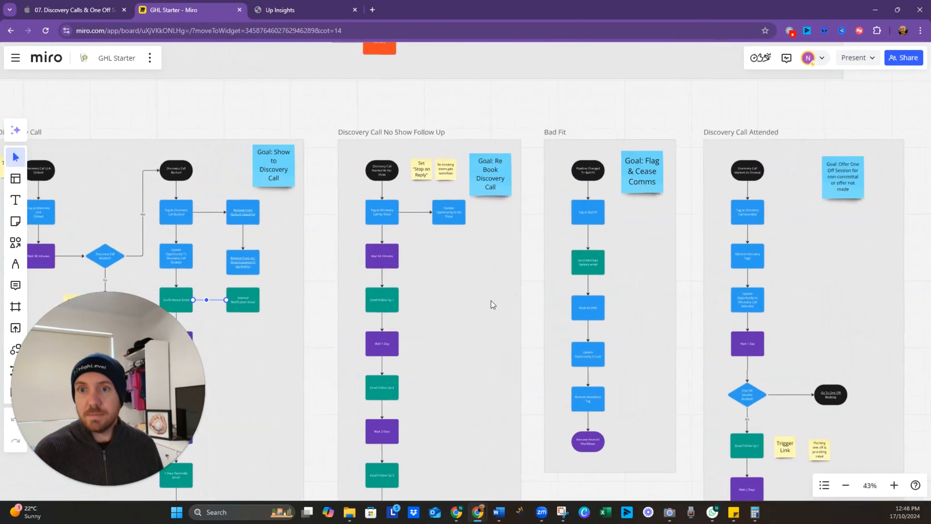
pyautogui.moveTo(484, 311)
pyautogui.mouseDown()
pyautogui.moveTo(594, 309)
pyautogui.moveTo(483, 307)
pyautogui.mouseUp()
pyautogui.scroll(1, 644, 224)
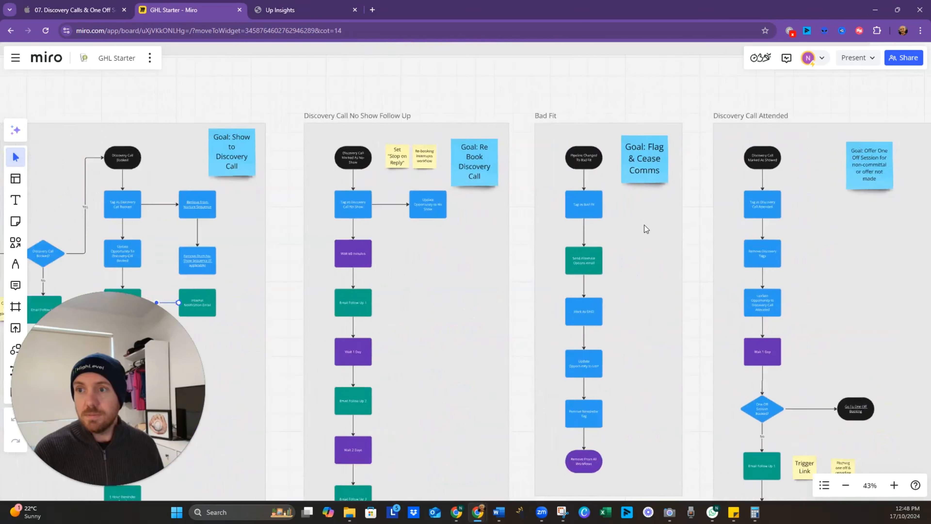
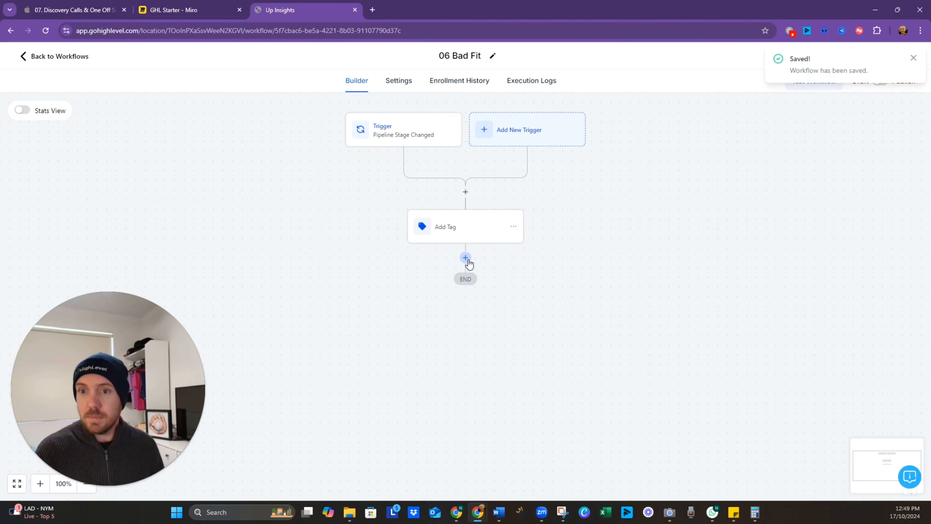
# - In HighLevel's 06 Bad Fit workflow, add a Send Email action after Add Tag with the subject "Alternate Options"
pyautogui.click(466, 257)
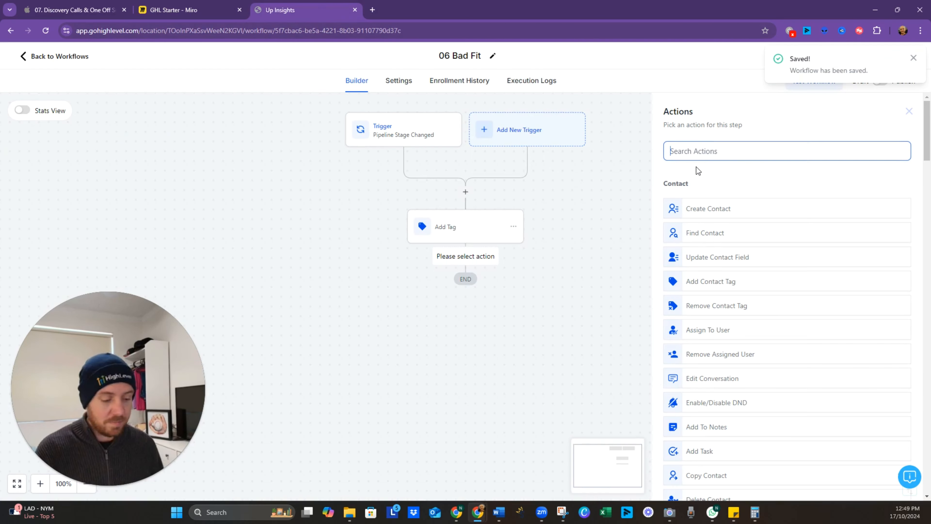
pyautogui.write('email')
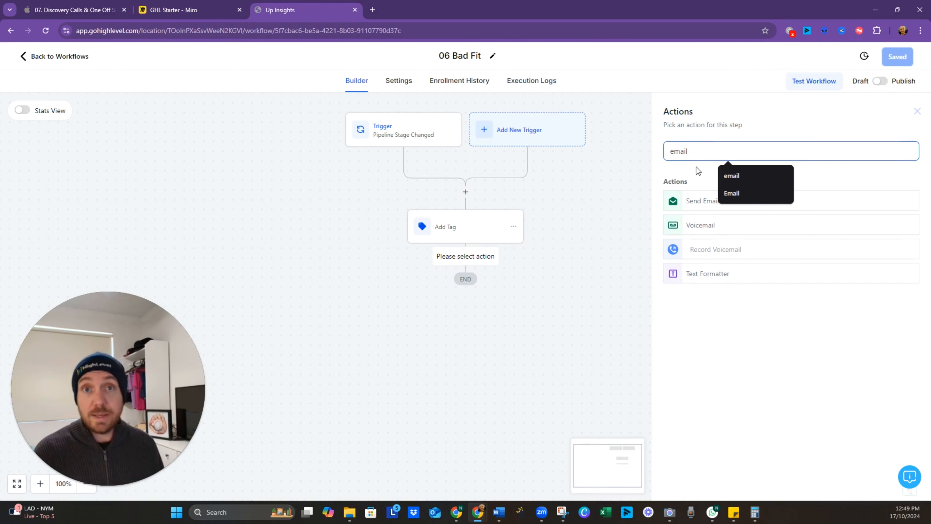
pyautogui.click(701, 202)
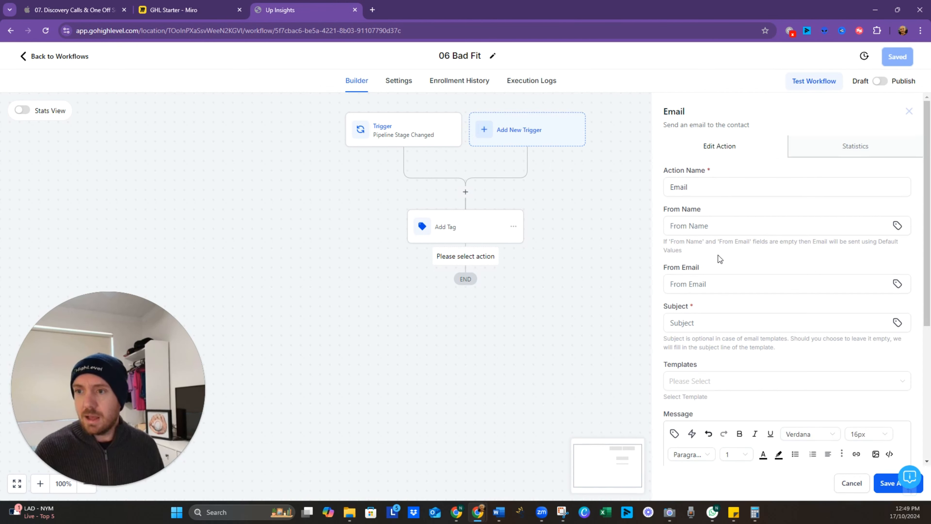
pyautogui.click(717, 324)
pyautogui.write('Alet')
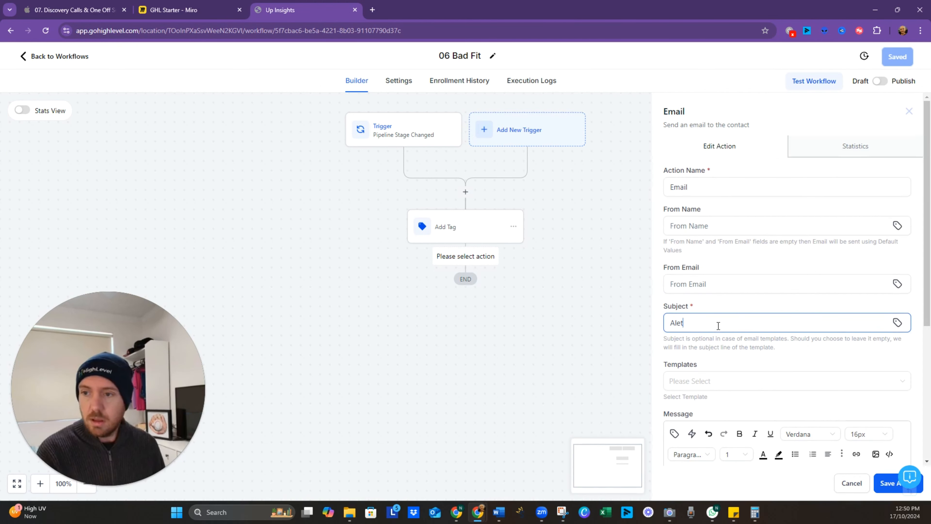
pyautogui.press('BackSpace')
pyautogui.press('BackSpace')
pyautogui.write('ternate Options')
# - Write the email message "Here are some resources that might help", and save the action and the workflow
pyautogui.scroll(-3, 770, 348)
pyautogui.click(673, 410)
pyautogui.write('Here are some resources that mi')
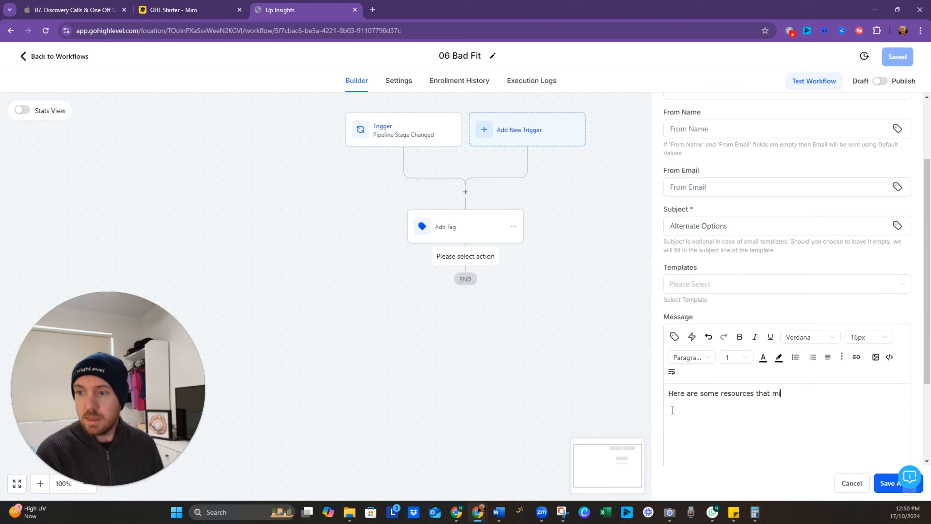
pyautogui.write('ght help')
pyautogui.scroll(-1, 720, 331)
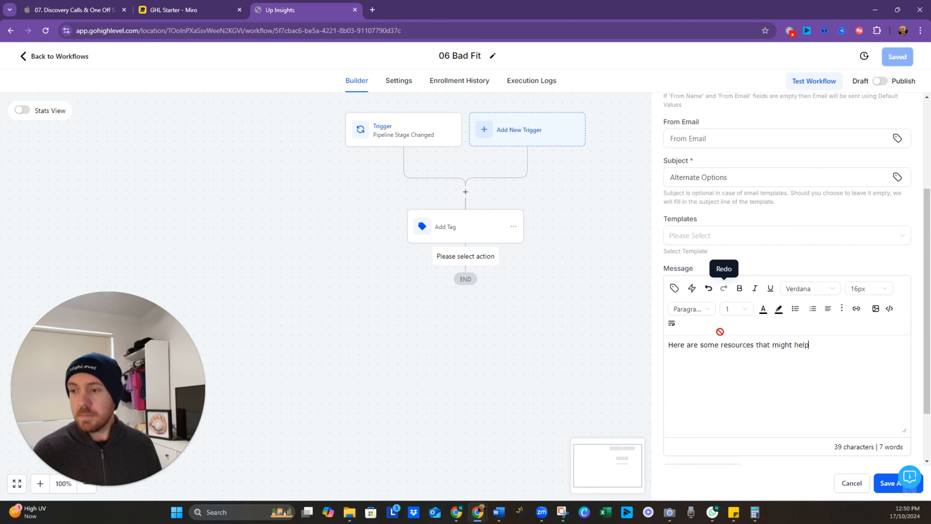
pyautogui.scroll(-2, 720, 332)
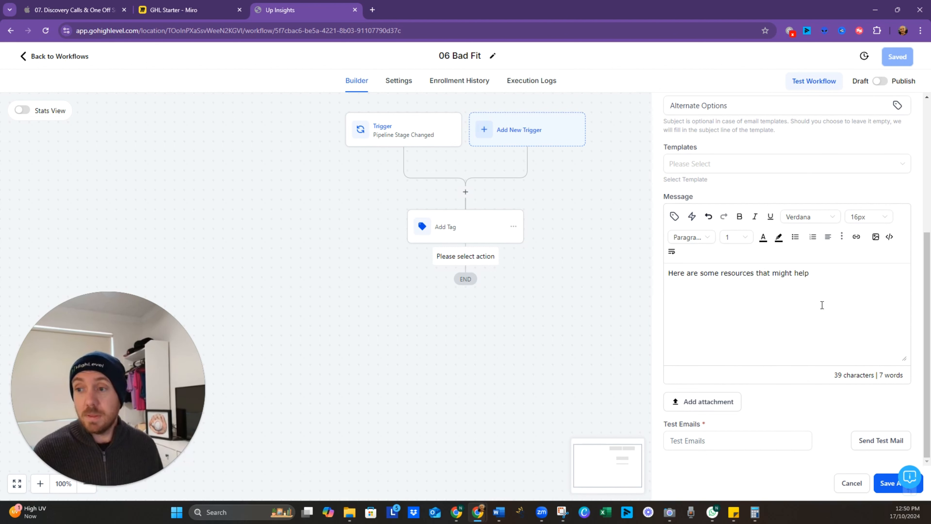
pyautogui.click(891, 483)
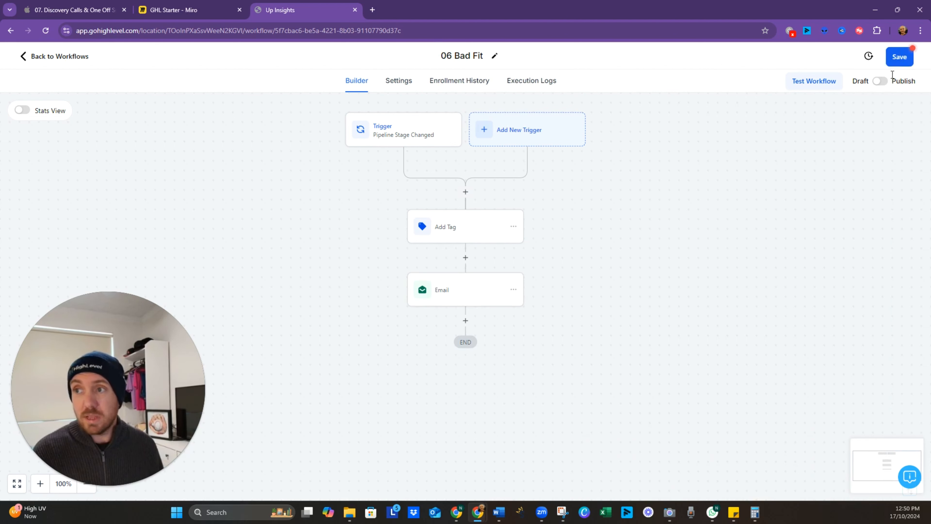
pyautogui.click(896, 58)
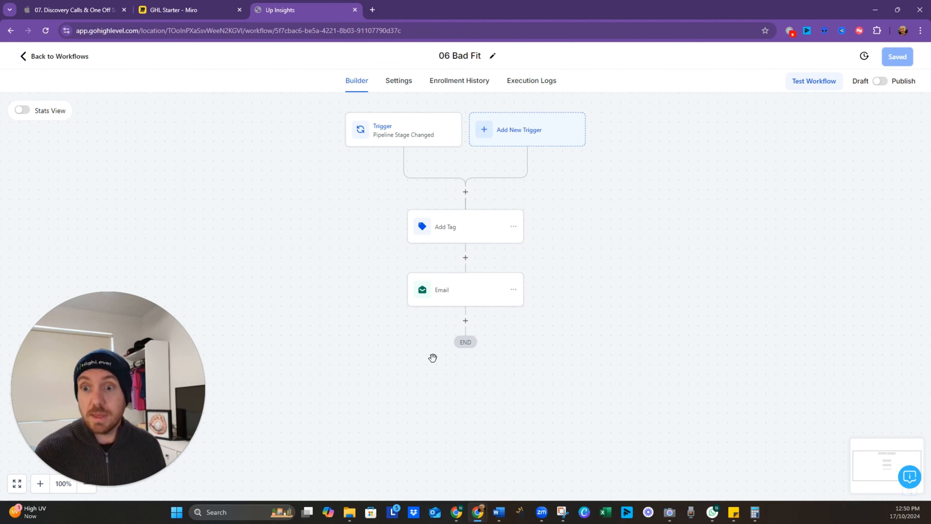
# - Add an Enable/Disable DND action after the Email action to mark the contact as DND
pyautogui.click(465, 319)
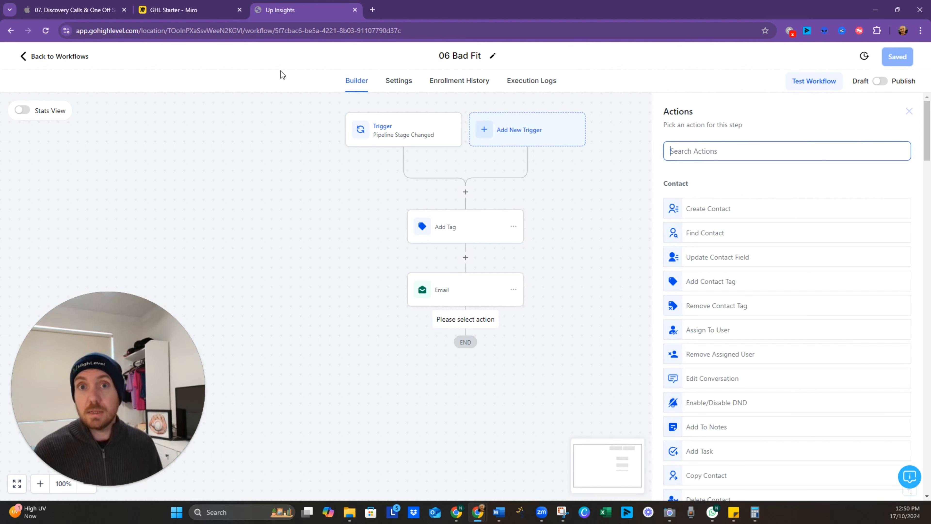
pyautogui.write('mark')
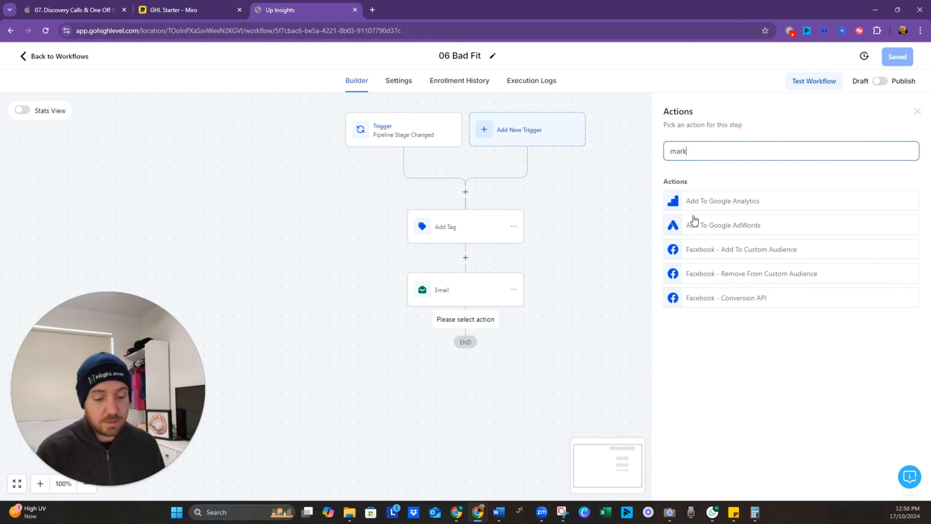
pyautogui.hotkey('ctrl', 'a')
pyautogui.write('dnd')
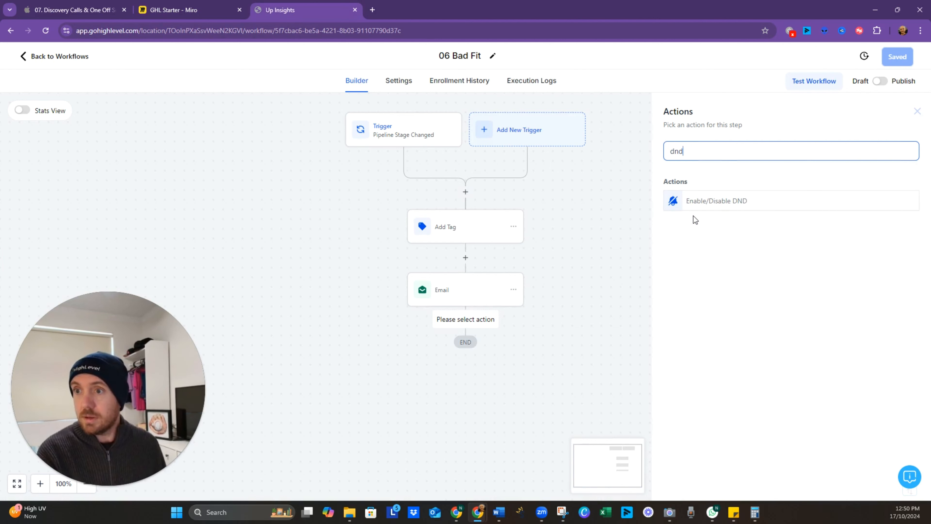
pyautogui.click(698, 206)
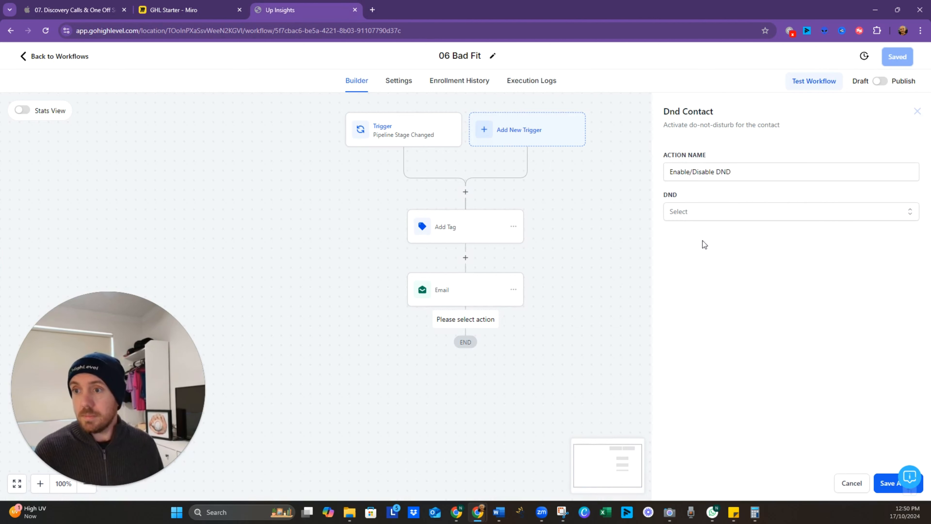
pyautogui.click(708, 212)
# - Check the remaining Bad Fit steps in Miro, and in HighLevel add a Create/Update Opportunity action after the DND action for the Leads Pipeline
pyautogui.click(175, 10)
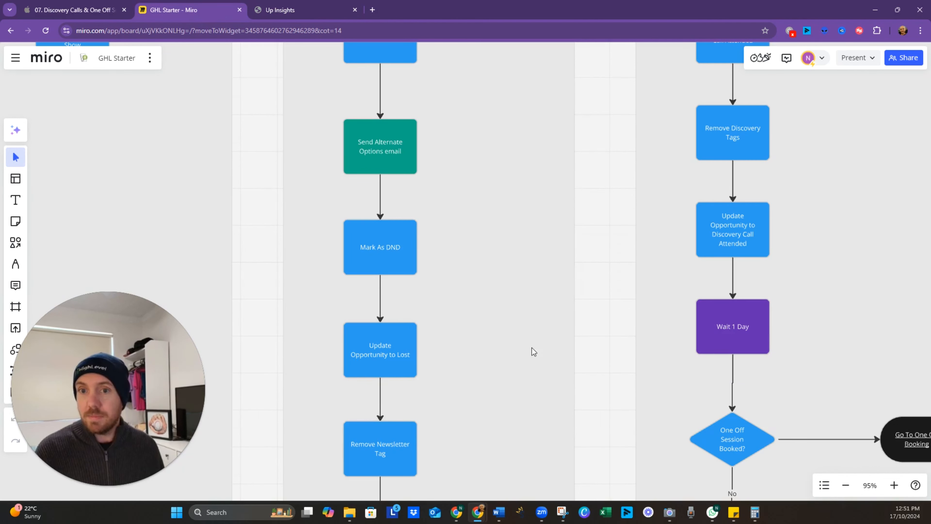
pyautogui.moveTo(474, 326); pyautogui.dragTo(480, 253)
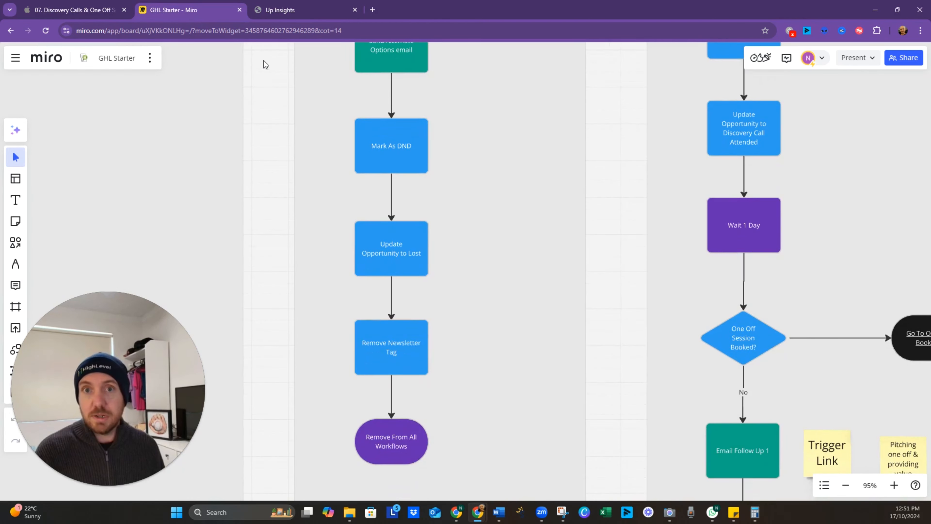
pyautogui.click(275, 11)
pyautogui.click(466, 382)
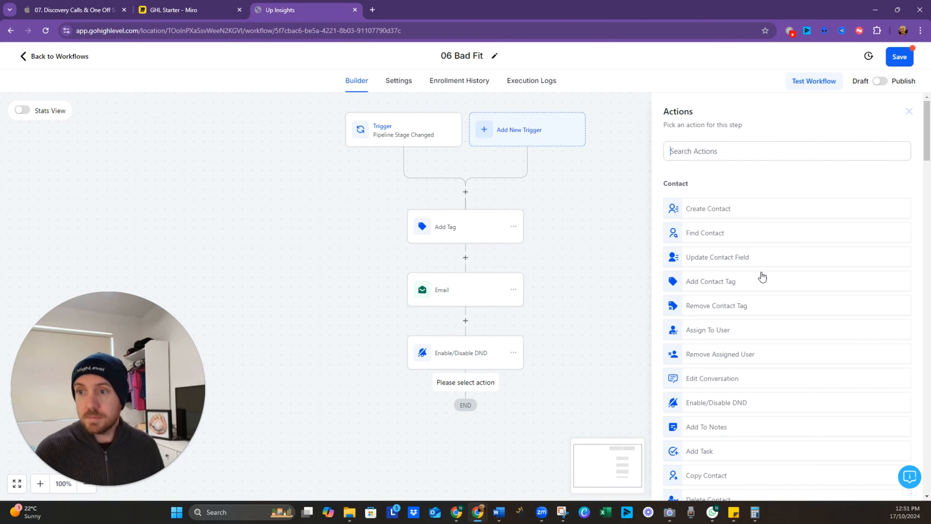
pyautogui.write('updat')
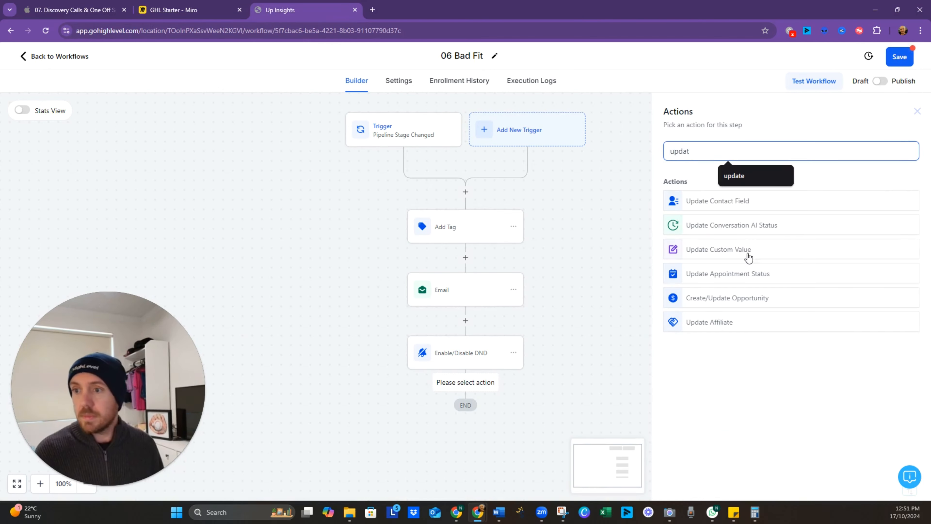
pyautogui.click(737, 297)
pyautogui.click(680, 213)
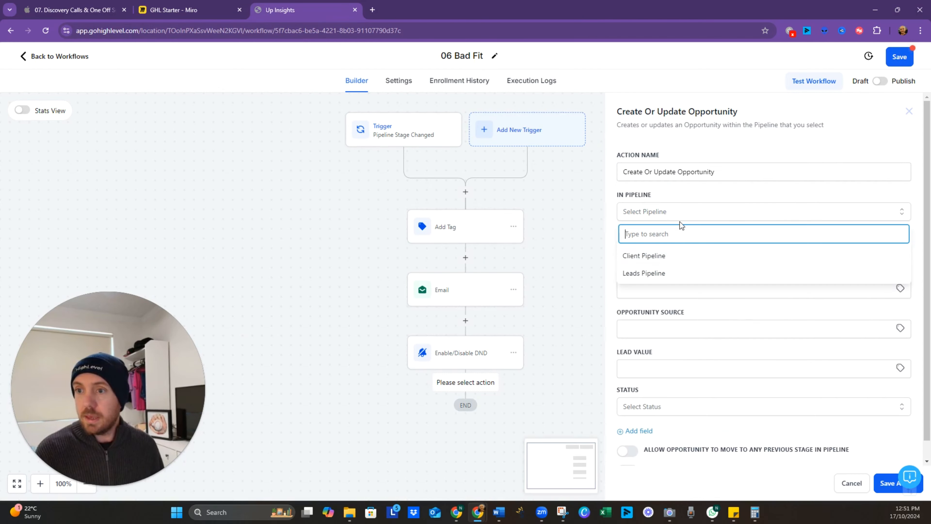
pyautogui.click(659, 273)
# - Choose the opportunity's stage and mark it as lost per the Miro flow, and save the action and the workflow
pyautogui.click(663, 251)
pyautogui.click(648, 382)
pyautogui.click(667, 406)
pyautogui.scroll(-3, 667, 407)
pyautogui.click(645, 429)
pyautogui.click(891, 486)
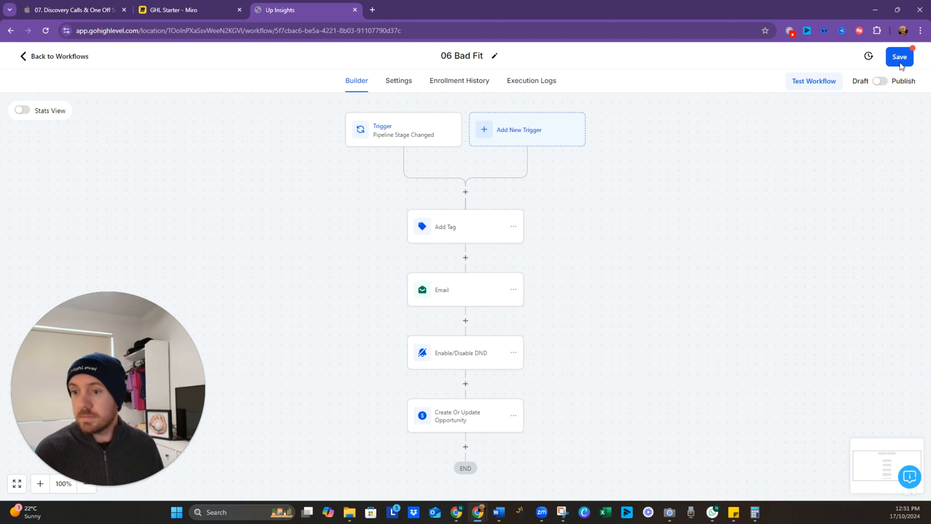
pyautogui.click(905, 60)
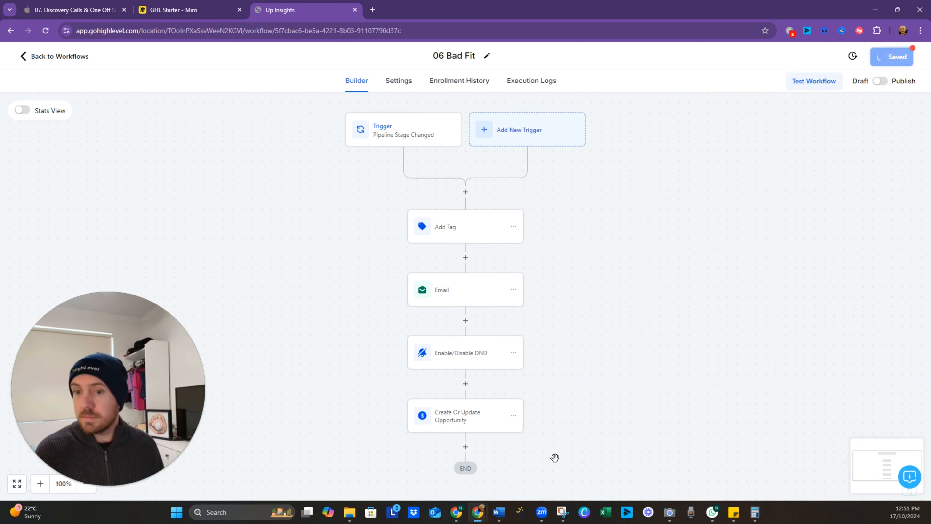
# - Add a Remove Contact Tag action after Create Or Update Opportunity that removes the "newsletter" tag, and save the action
pyautogui.click(465, 446)
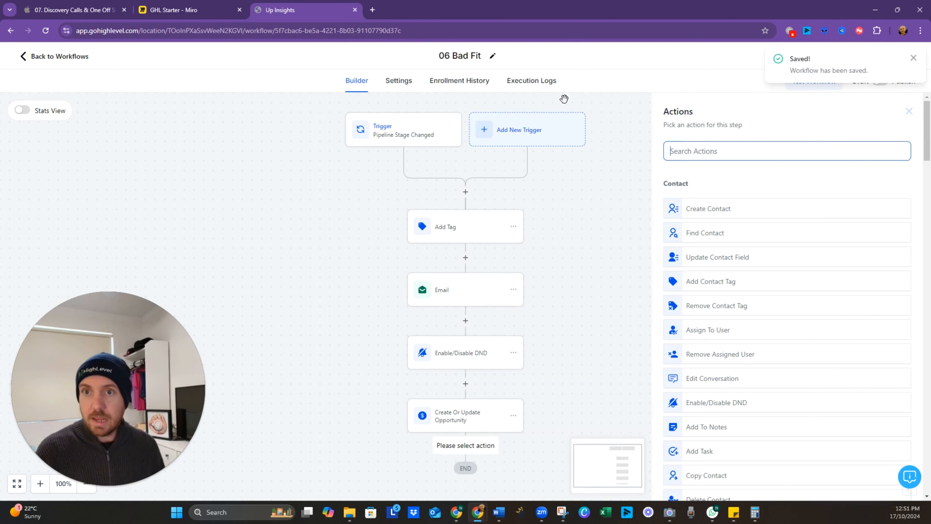
pyautogui.click(710, 151)
pyautogui.write('remove')
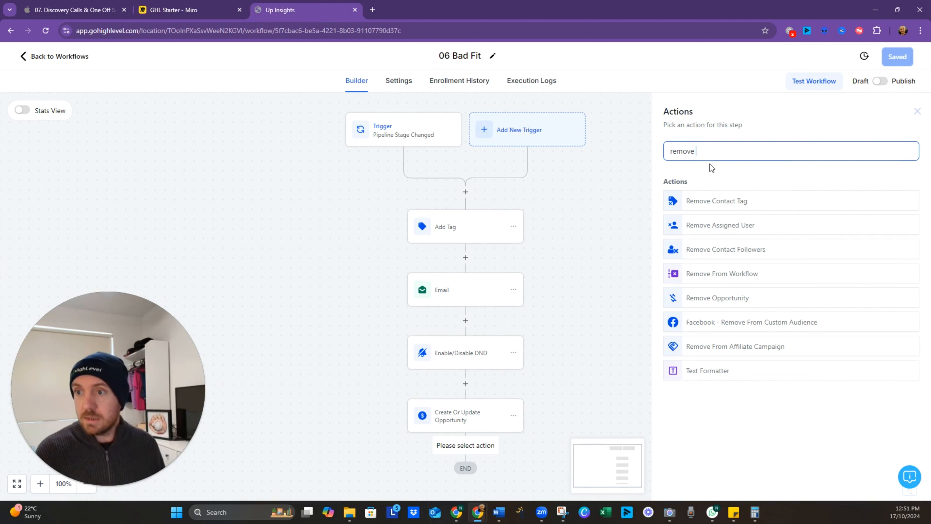
pyautogui.click(709, 201)
pyautogui.click(713, 238)
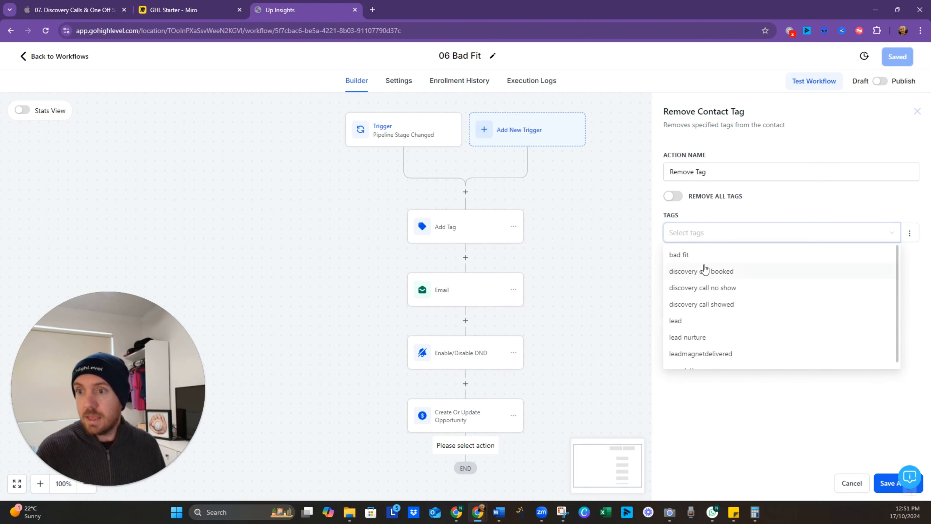
pyautogui.scroll(-1, 700, 305)
pyautogui.click(698, 359)
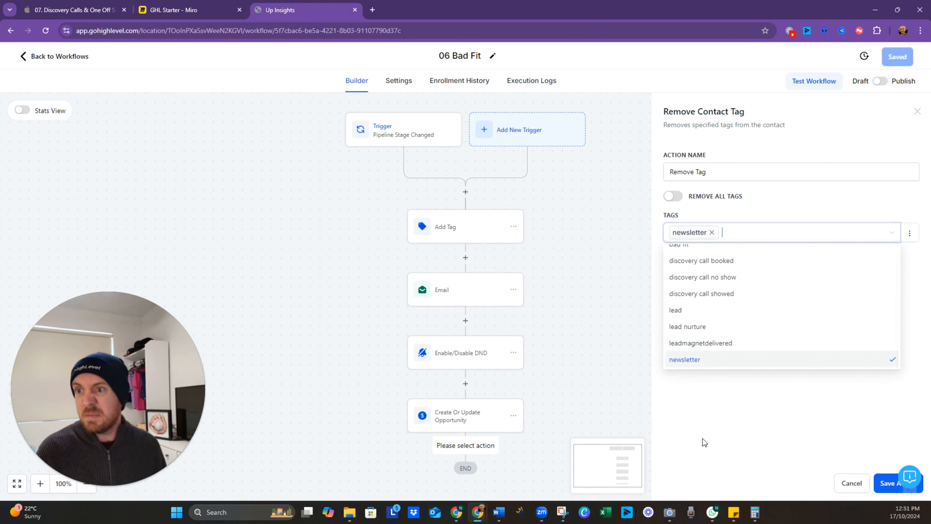
pyautogui.click(703, 440)
pyautogui.click(887, 483)
# - Add a Remove From Workflow action after Remove Tag, set to All workflows, and save the action and the workflow
pyautogui.moveTo(572, 367); pyautogui.dragTo(579, 225)
pyautogui.click(473, 368)
pyautogui.click(710, 151)
pyautogui.write('remove')
pyautogui.click(711, 293)
pyautogui.click(714, 212)
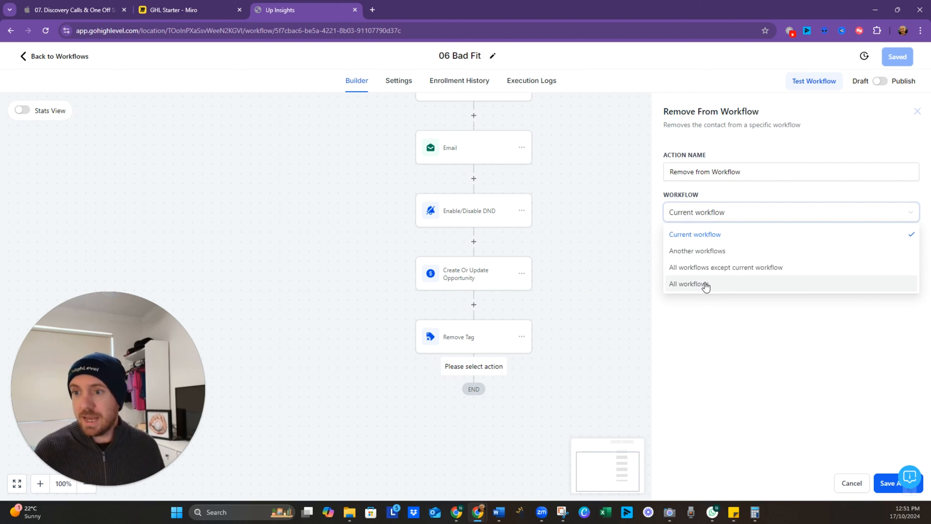
pyautogui.click(706, 284)
pyautogui.click(886, 485)
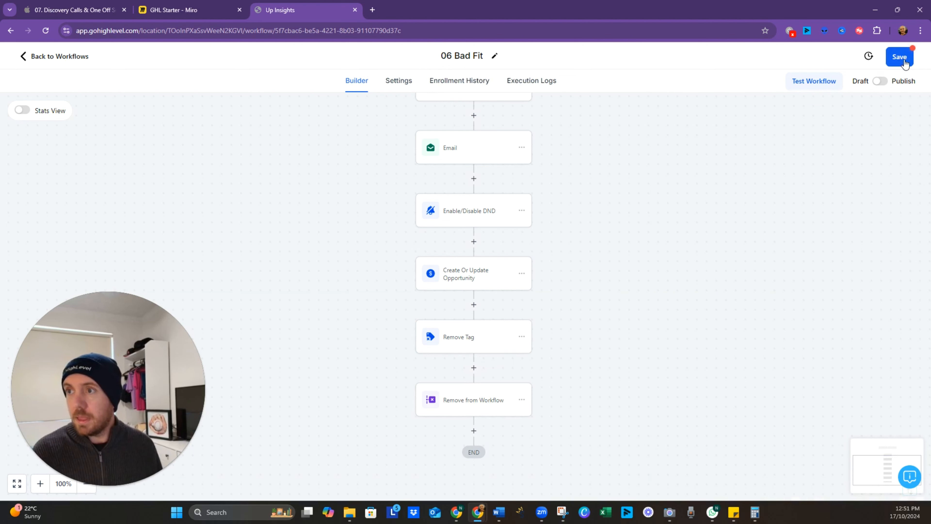
pyautogui.click(897, 57)
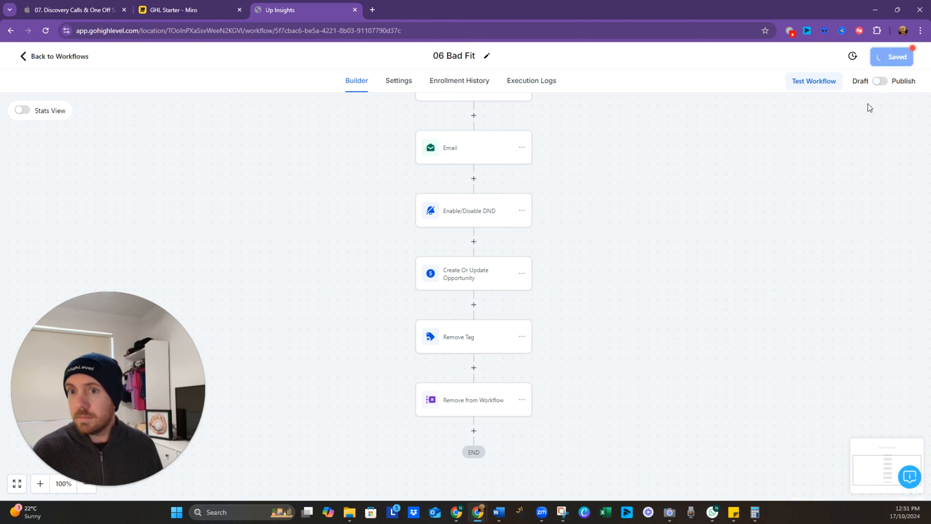
# - Revise the settings of the Create Or Update Opportunity action, and save the action and the workflow
pyautogui.click(471, 280)
pyautogui.scroll(-3, 764, 330)
pyautogui.click(883, 478)
pyautogui.click(897, 63)
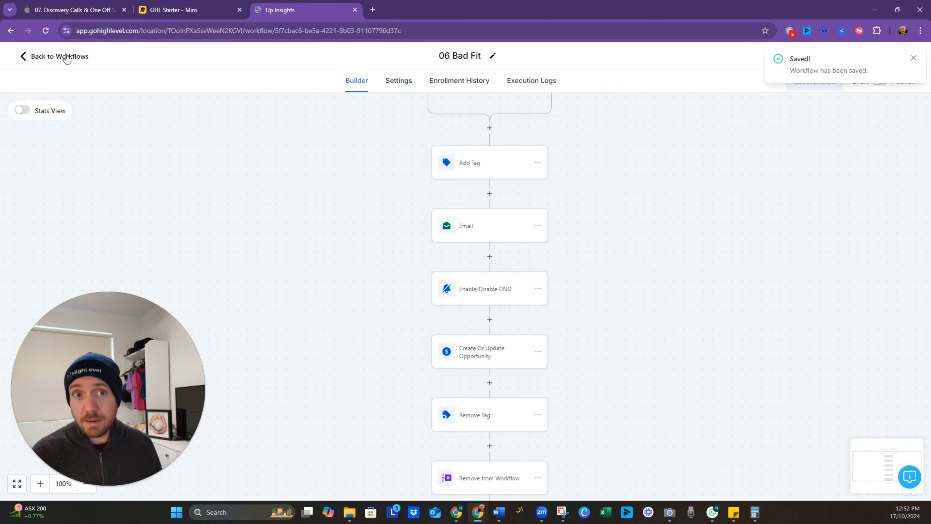
# - Leave the workflow and create an opportunity for the test contact in the Leads Pipeline's New Lead stage
pyautogui.click(40, 56)
pyautogui.click(42, 226)
pyautogui.click(857, 104)
pyautogui.click(435, 188)
pyautogui.write('Roger Clemens')
pyautogui.click(435, 213)
pyautogui.scroll(-5, 517, 293)
pyautogui.click(657, 461)
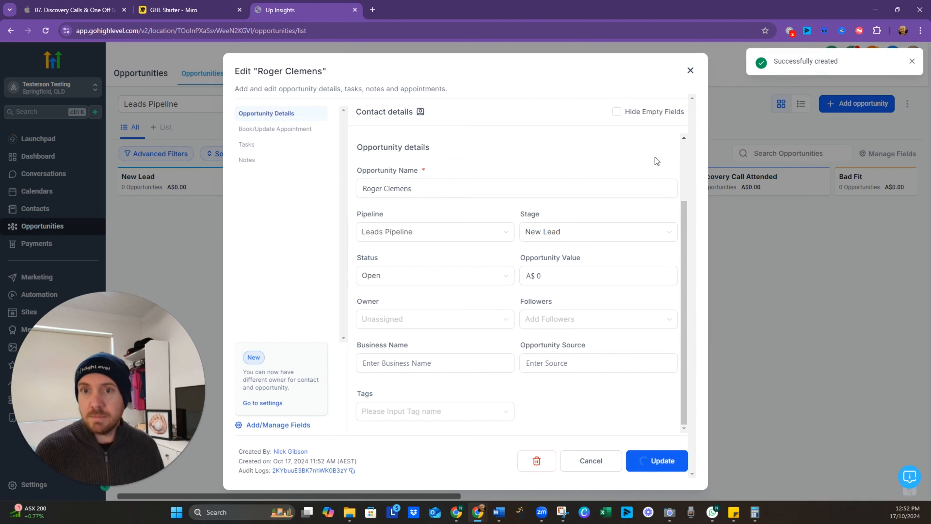
pyautogui.click(690, 70)
# - Look through the stage options of the test opportunity, and clear its card from the pipeline board
pyautogui.click(191, 217)
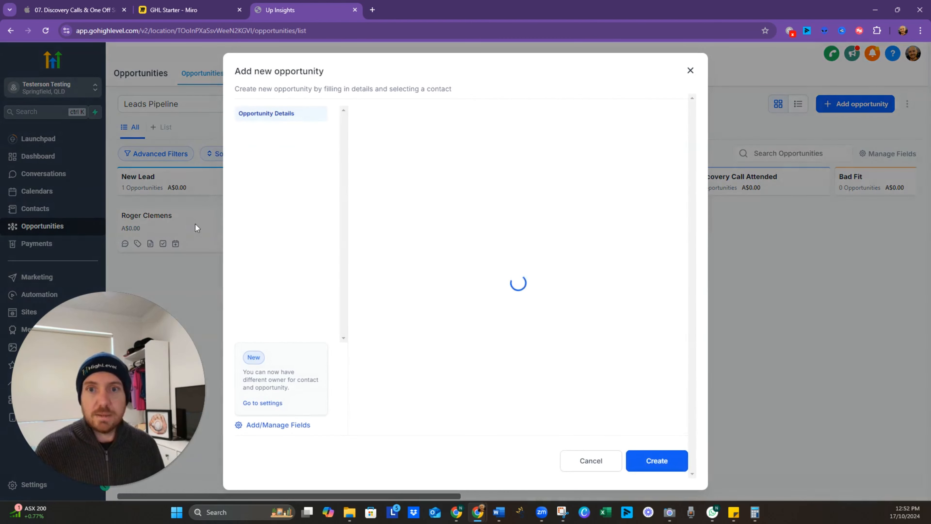
pyautogui.click(570, 311)
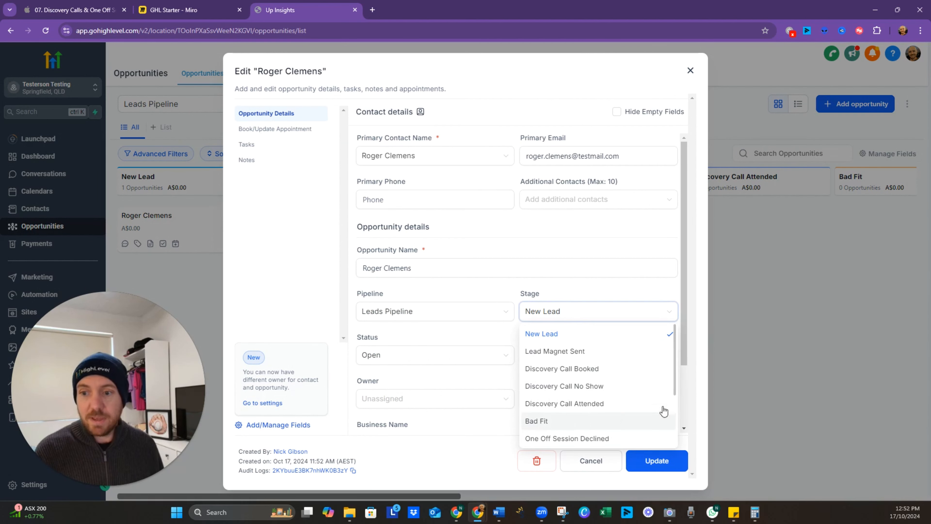
pyautogui.press('Escape')
pyautogui.moveTo(184, 221); pyautogui.dragTo(244, 480)
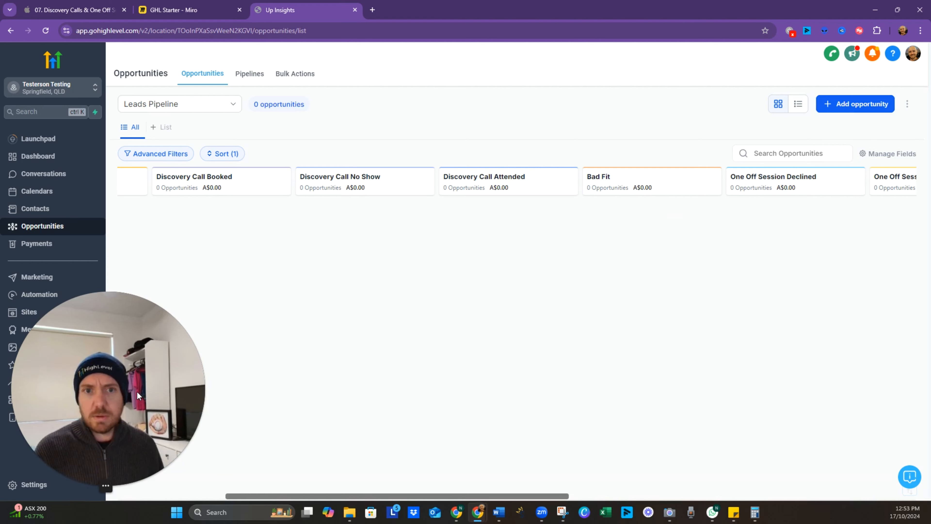
# - Open the Automation workflows overview
pyautogui.moveTo(137, 391); pyautogui.dragTo(927, 409)
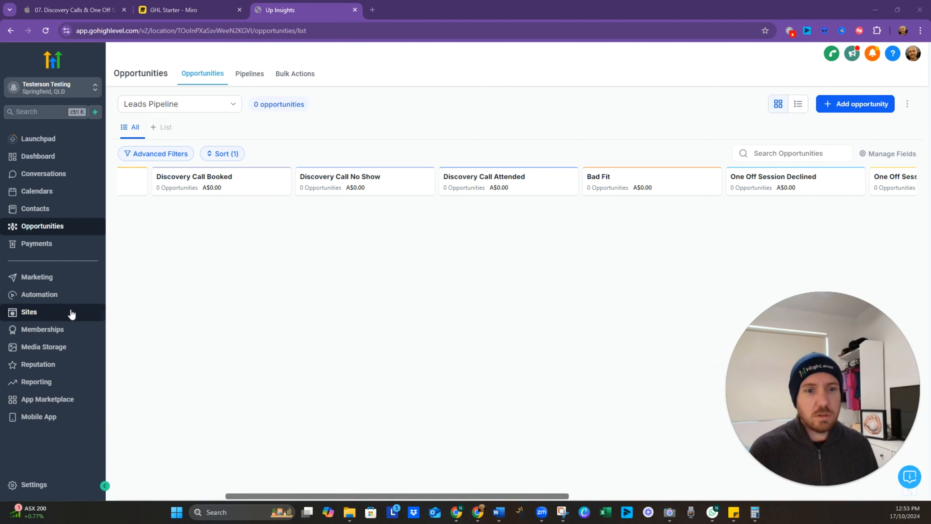
pyautogui.click(71, 298)
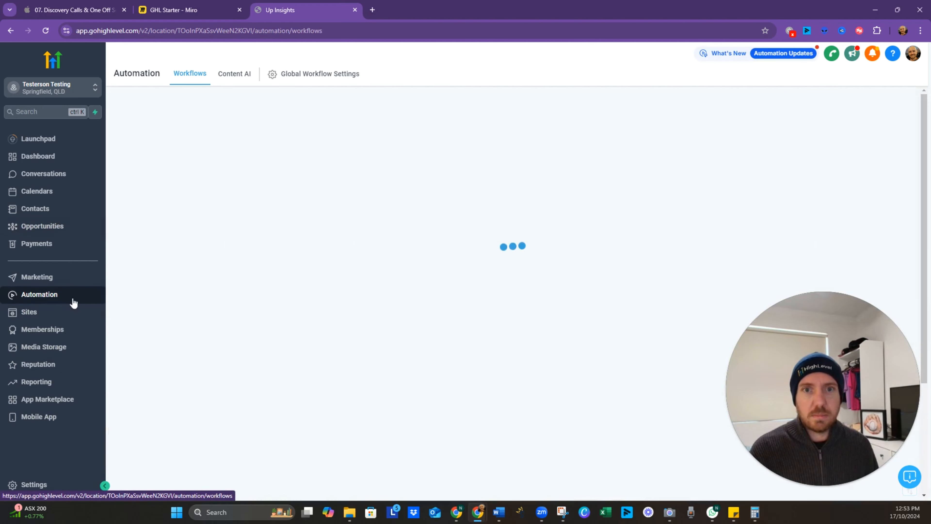
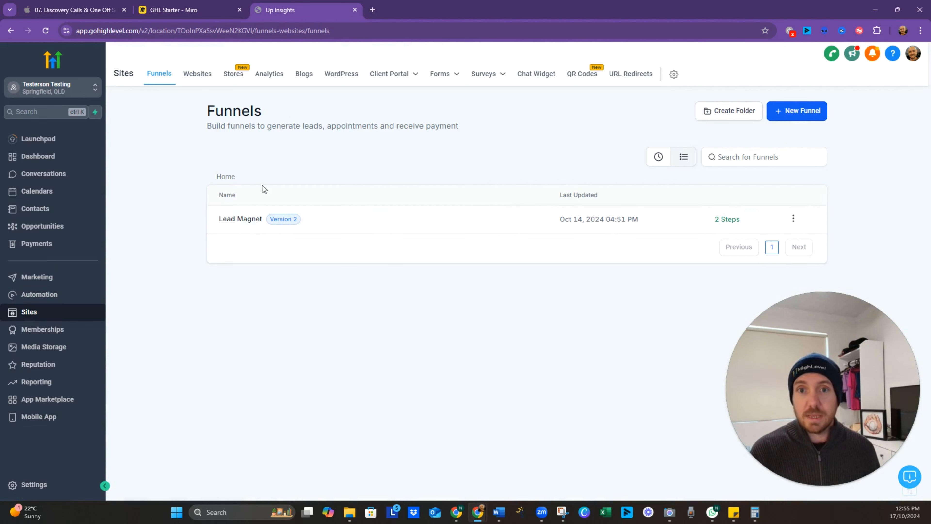
# - Clone the Lead Magnet funnel as "Lead Magnet Copy" in the Testerson Testing location
pyautogui.click(792, 219)
pyautogui.click(764, 135)
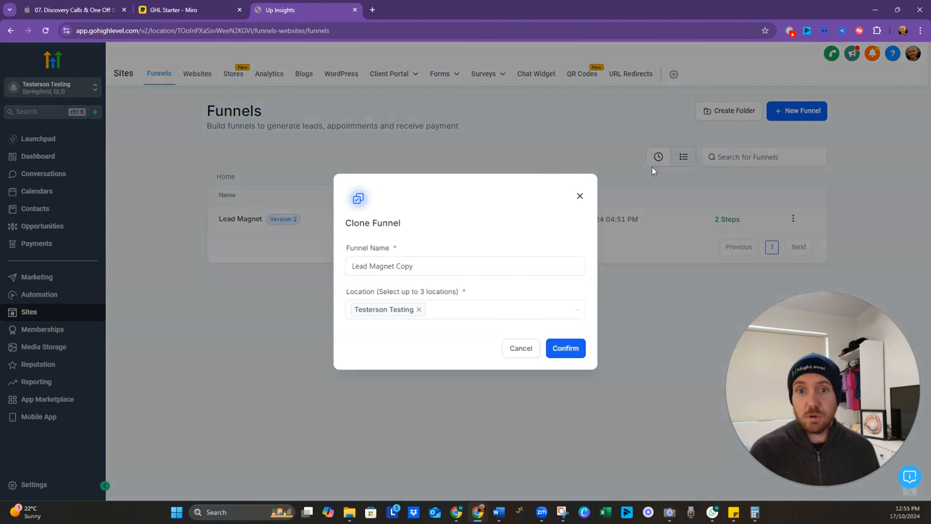
pyautogui.click(562, 348)
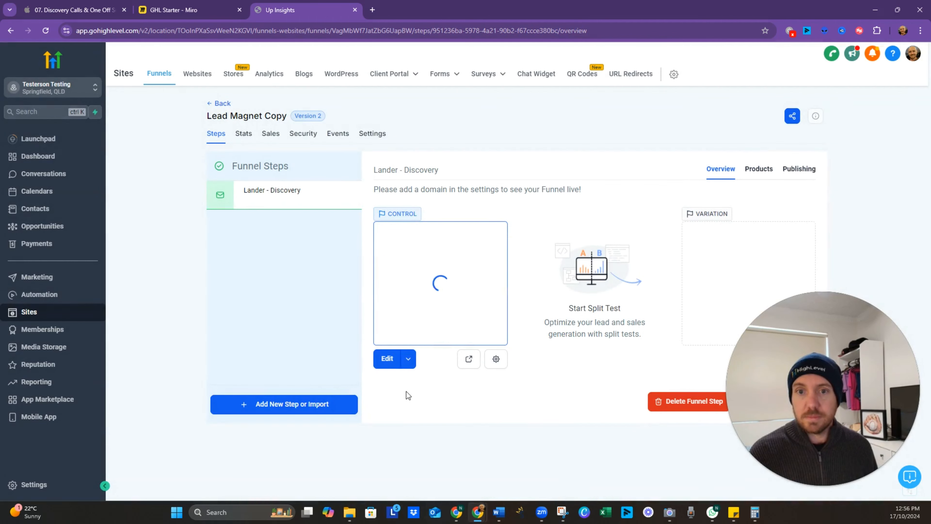
# - Add a new step named "Calendar - Discovery" to the Lead Magnet Copy funnel
pyautogui.click(298, 404)
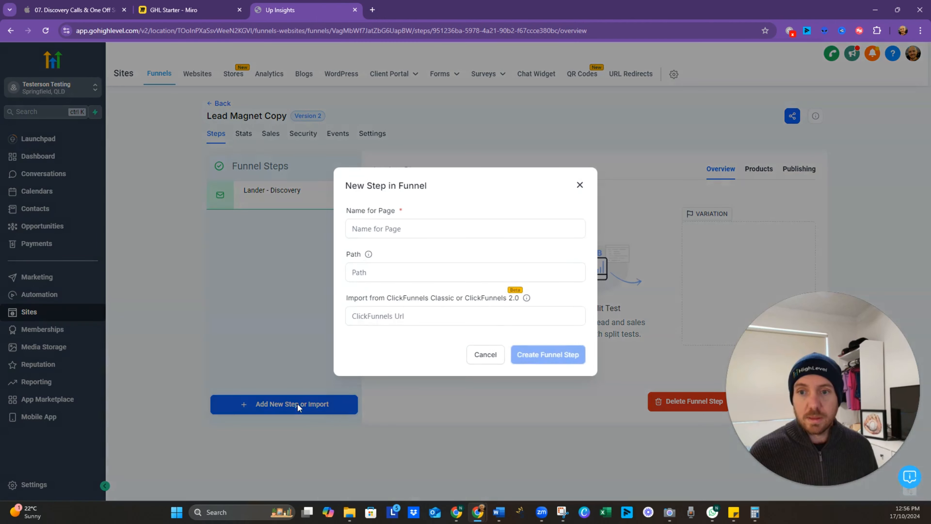
pyautogui.press('Escape')
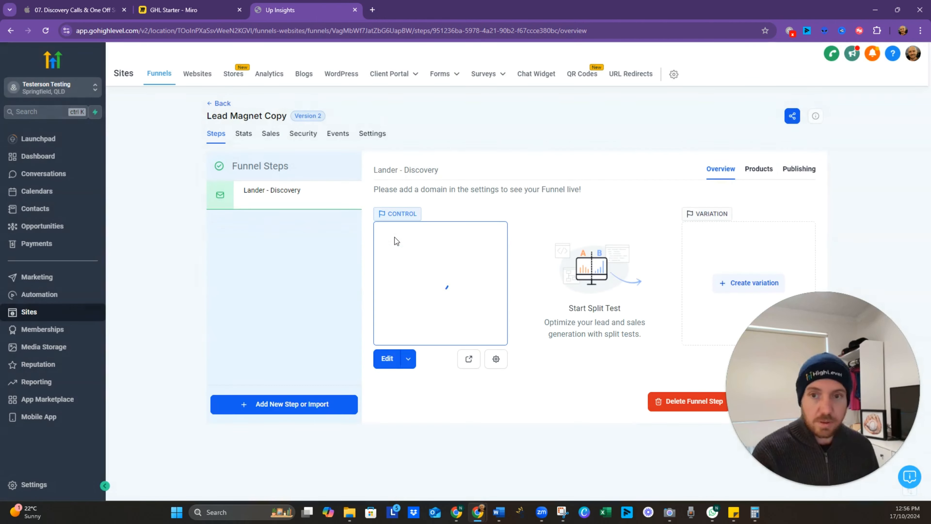
pyautogui.click(291, 403)
pyautogui.write('Calendar - Discovery')
pyautogui.click(556, 354)
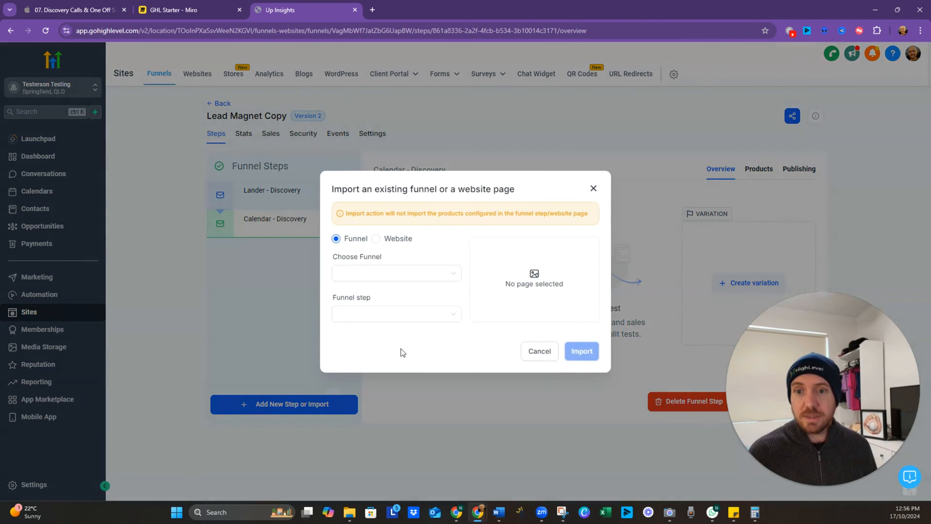
# - Import the ThankYou step of the Lead Magnet funnel as the page for the Calendar - Discovery step
pyautogui.click(422, 275)
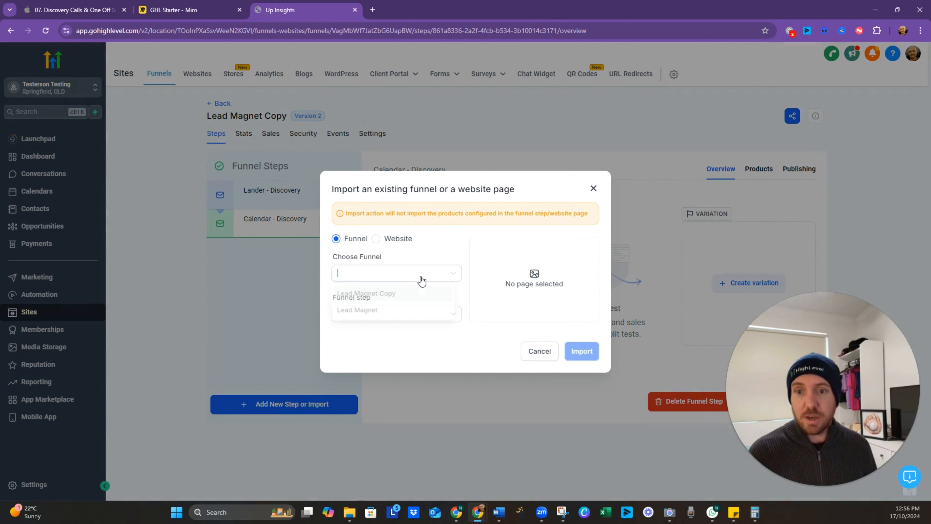
pyautogui.click(390, 315)
pyautogui.click(442, 314)
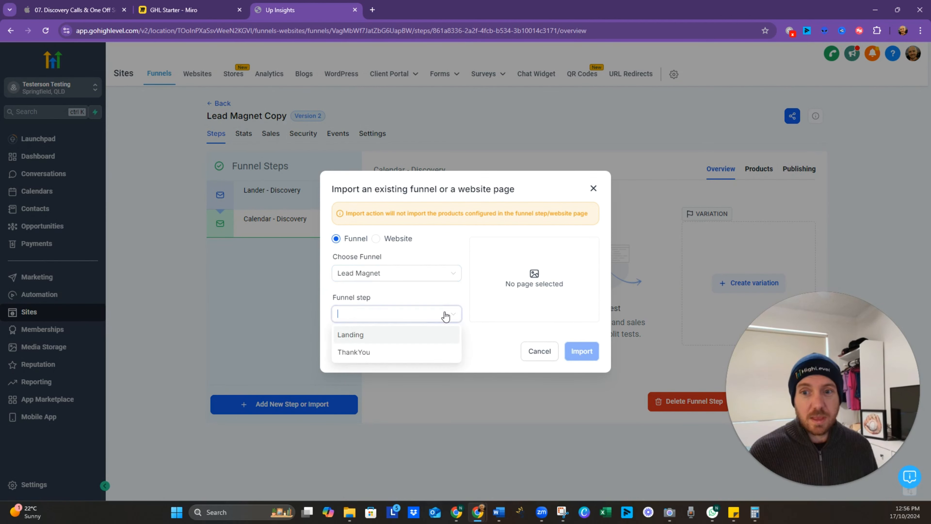
pyautogui.click(407, 353)
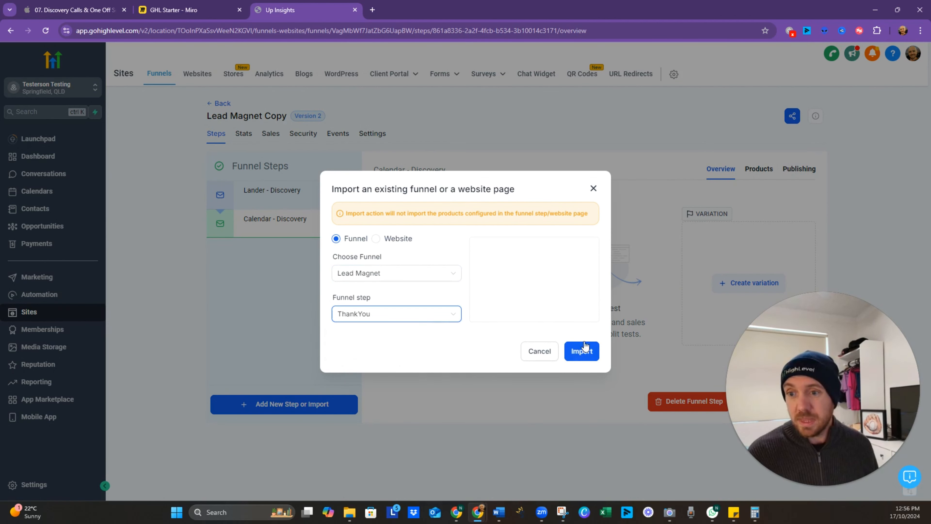
pyautogui.click(583, 352)
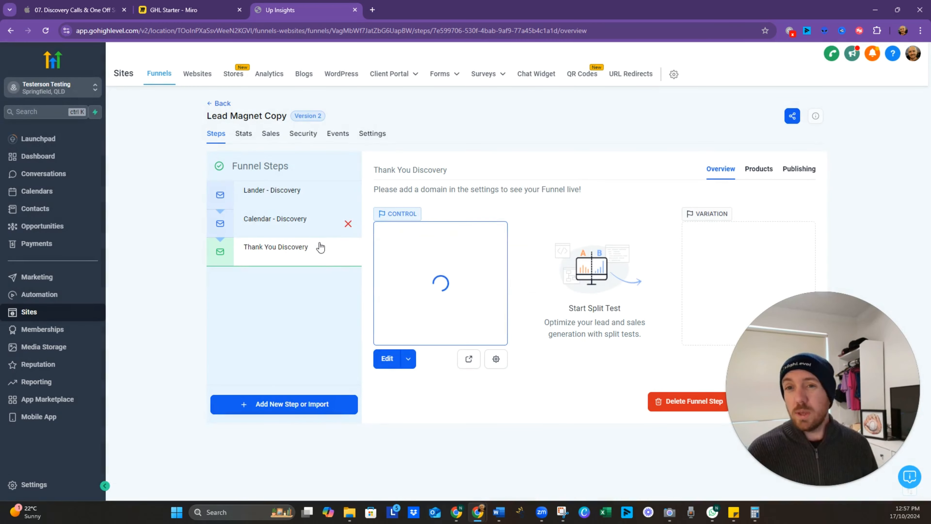
# - Set the cloned funnel's path to /discovery-call in its settings
pyautogui.click(375, 142)
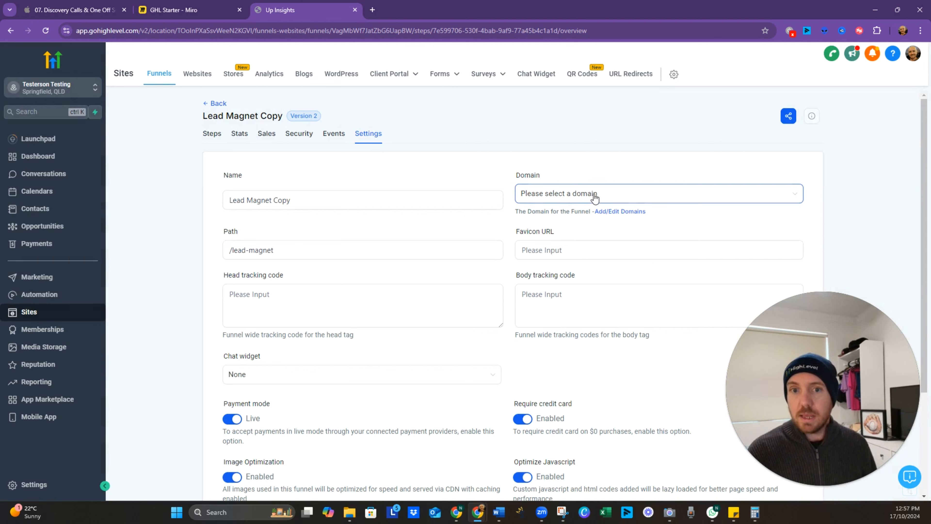
pyautogui.moveTo(273, 250); pyautogui.dragTo(233, 254)
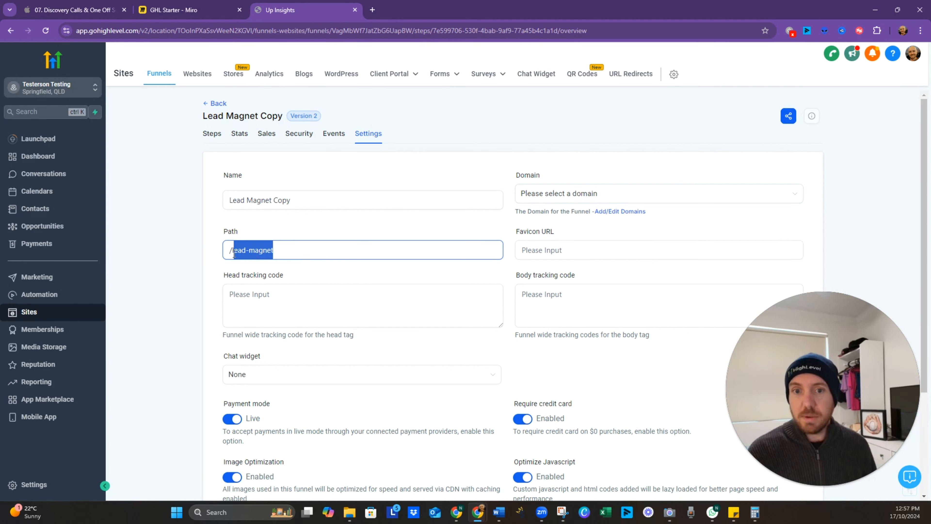
pyautogui.write('dis')
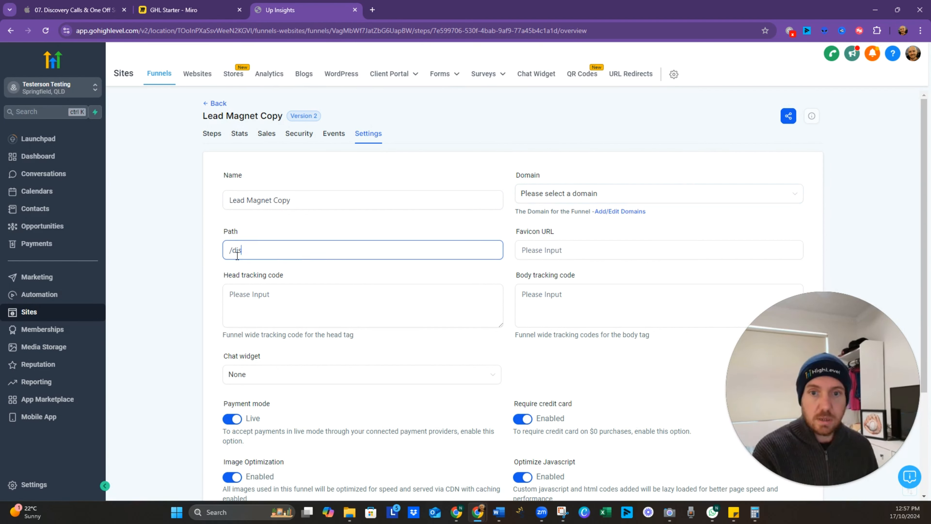
pyautogui.write('covery-call')
# - Rename the funnel "Discovery CAll", assign the connected www domain to it and save the settings
pyautogui.moveTo(292, 199); pyautogui.dragTo(198, 208)
pyautogui.write('Discvv')
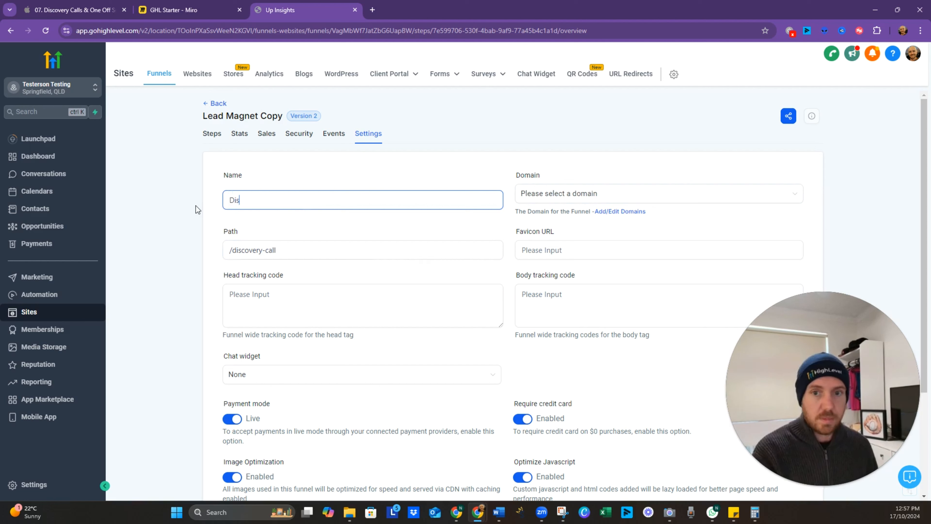
pyautogui.press('BackSpace')
pyautogui.press('BackSpace')
pyautogui.write('overy CAll')
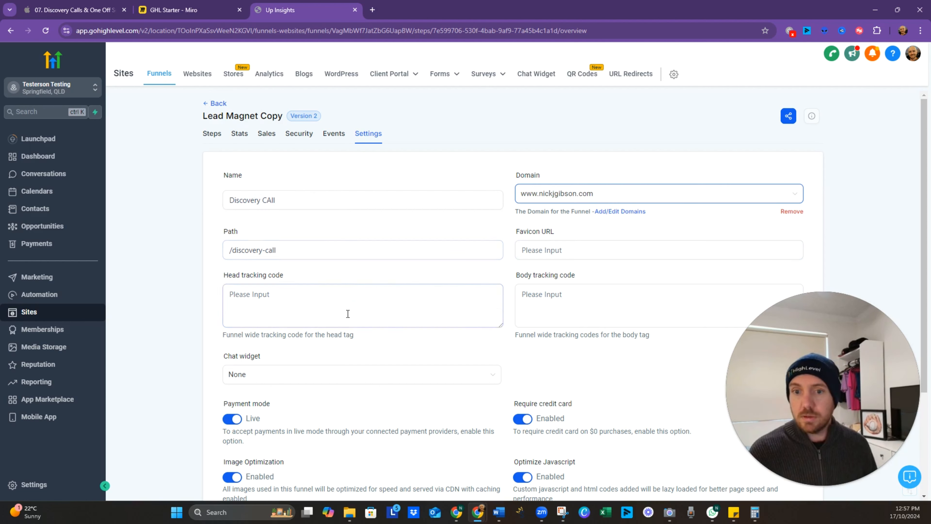
pyautogui.scroll(-4, 524, 262)
pyautogui.click(783, 442)
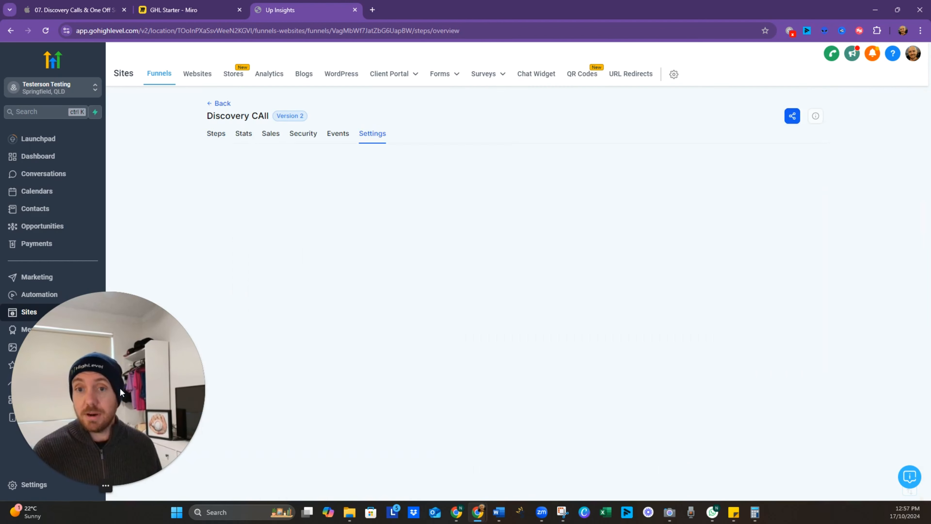
# - Open the Lander - Discovery page for editing, link the hero "Send Me The Templates" button to Next step and save
pyautogui.moveTo(120, 388); pyautogui.dragTo(834, 389)
pyautogui.click(417, 370)
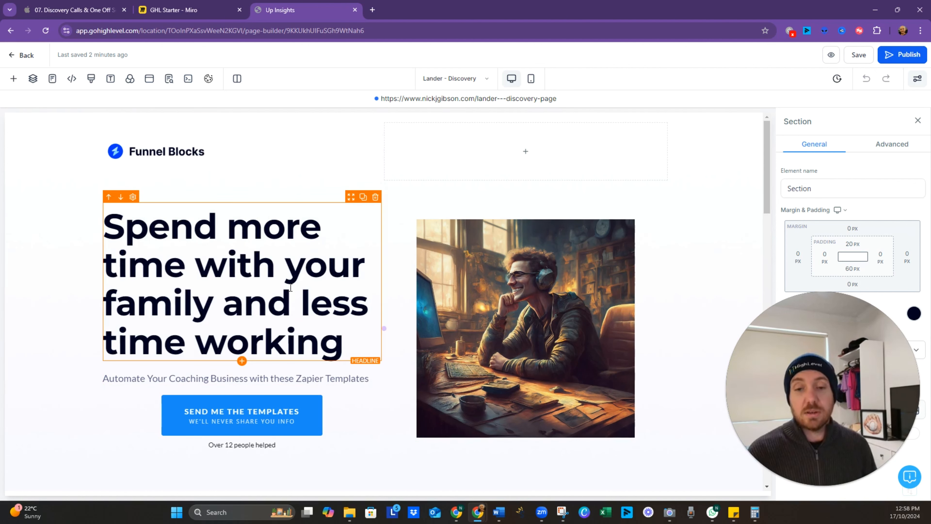
pyautogui.click(300, 433)
pyautogui.scroll(-5, 850, 366)
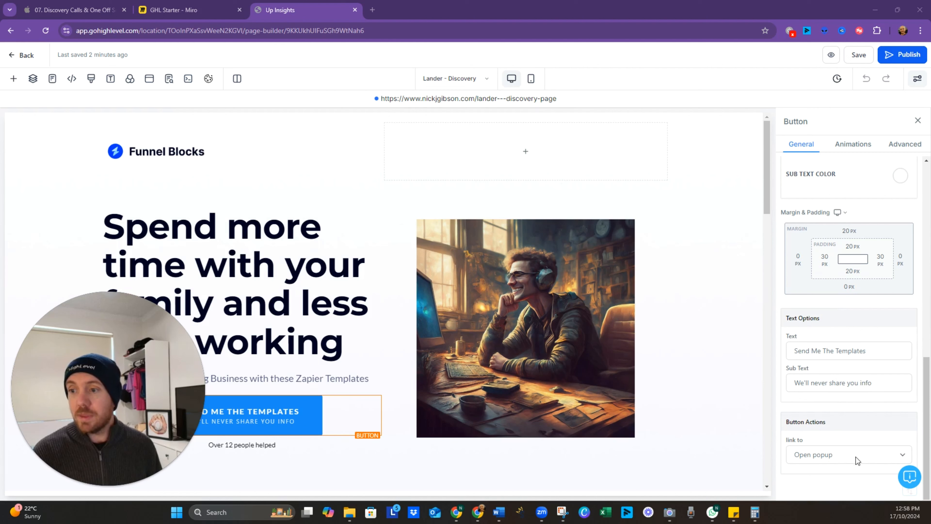
pyautogui.click(848, 454)
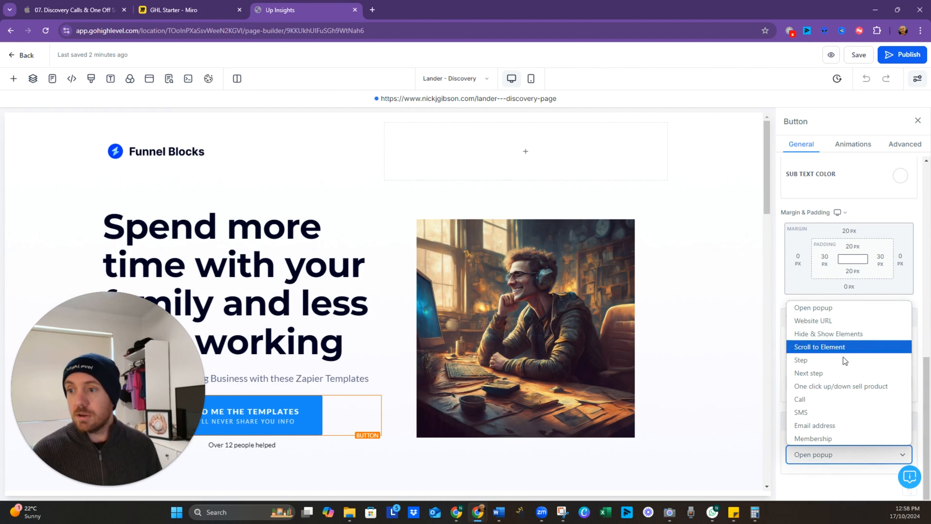
pyautogui.click(843, 373)
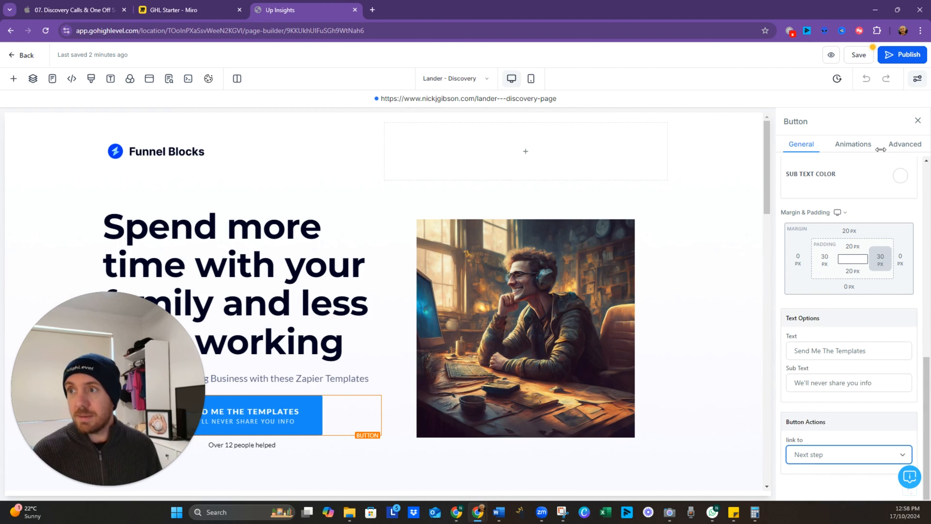
pyautogui.click(858, 54)
# - Link the "Send Me The Templates" button below the FAQ to Next step, save and publish the lander page
pyautogui.scroll(-20, 383, 293)
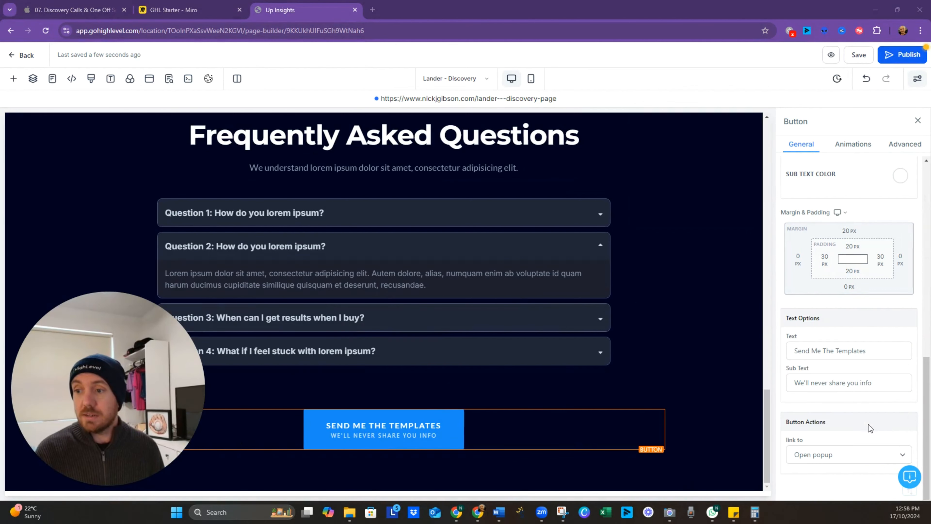
pyautogui.click(848, 455)
pyautogui.click(821, 403)
pyautogui.click(859, 55)
pyautogui.scroll(17, 481, 220)
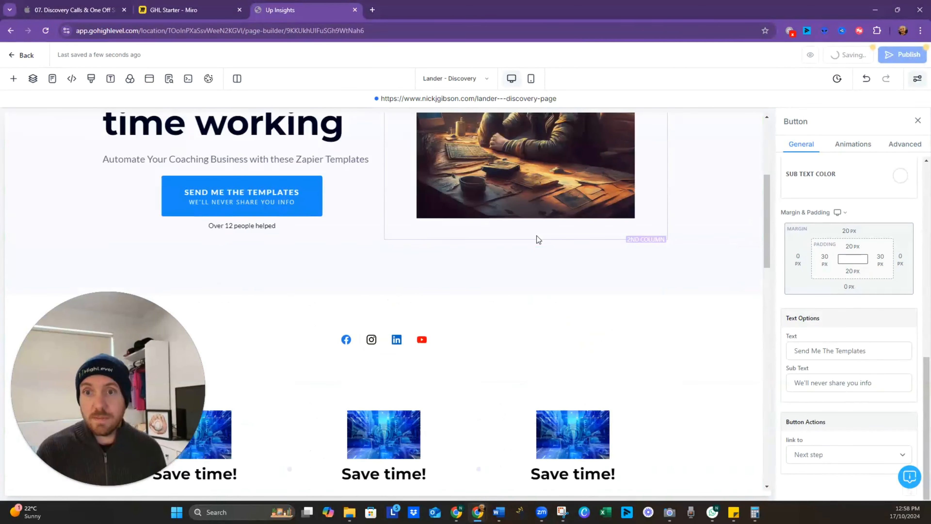
pyautogui.scroll(5, 538, 239)
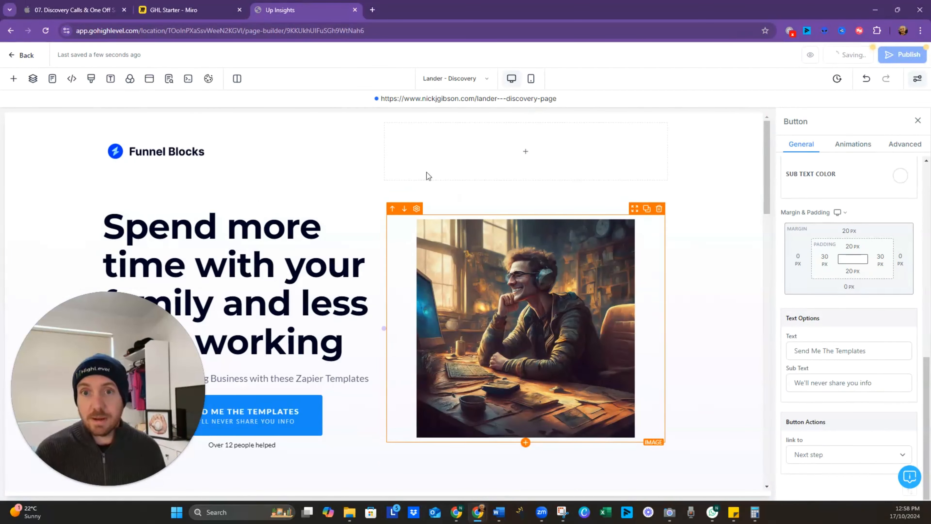
pyautogui.click(890, 59)
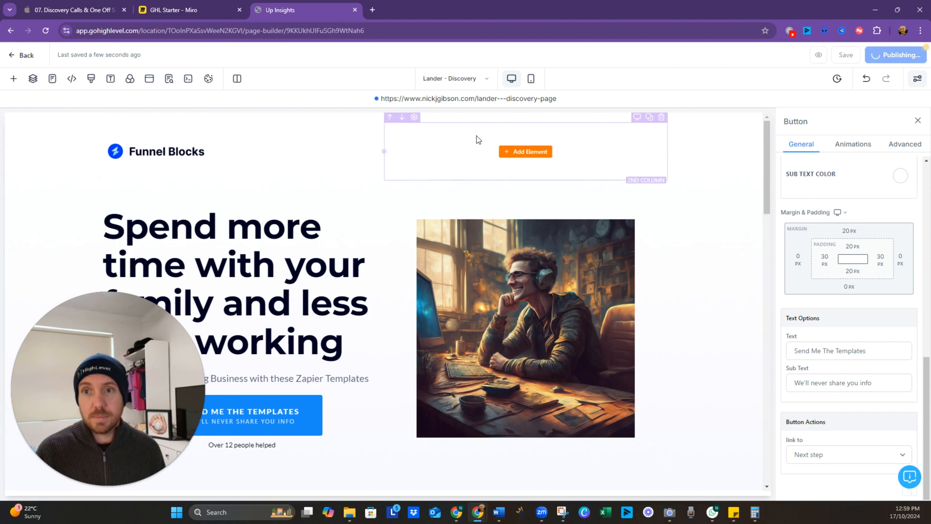
# - Open the Calendar - Discovery page and delete its "Thank You For Downloading The Templates" headline
pyautogui.click(487, 78)
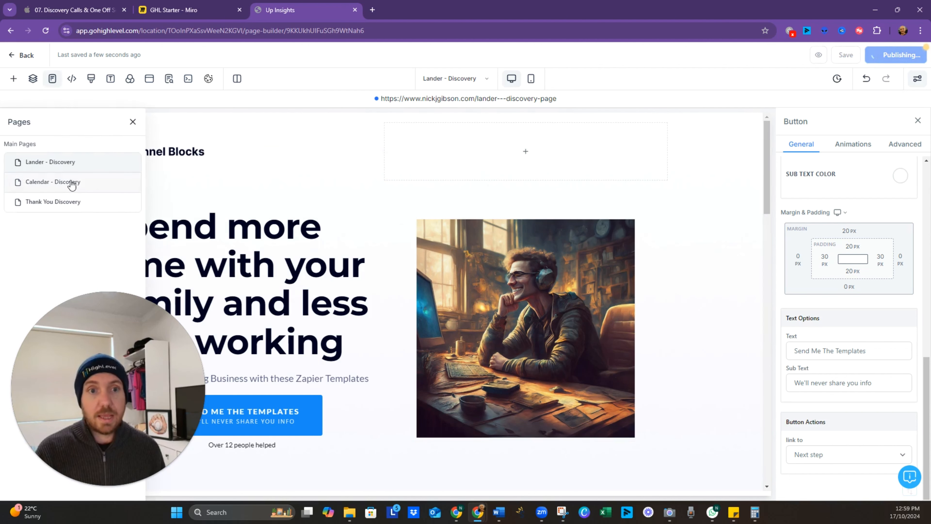
pyautogui.click(71, 184)
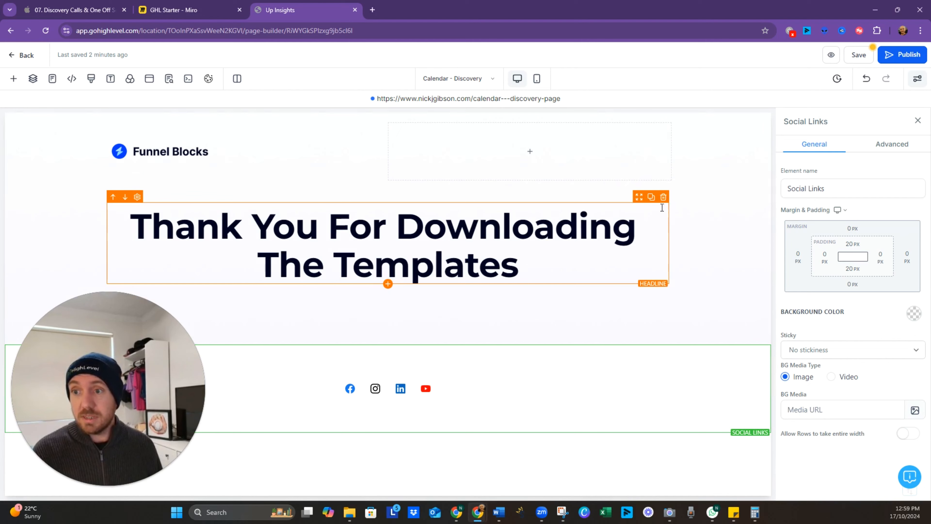
pyautogui.click(663, 197)
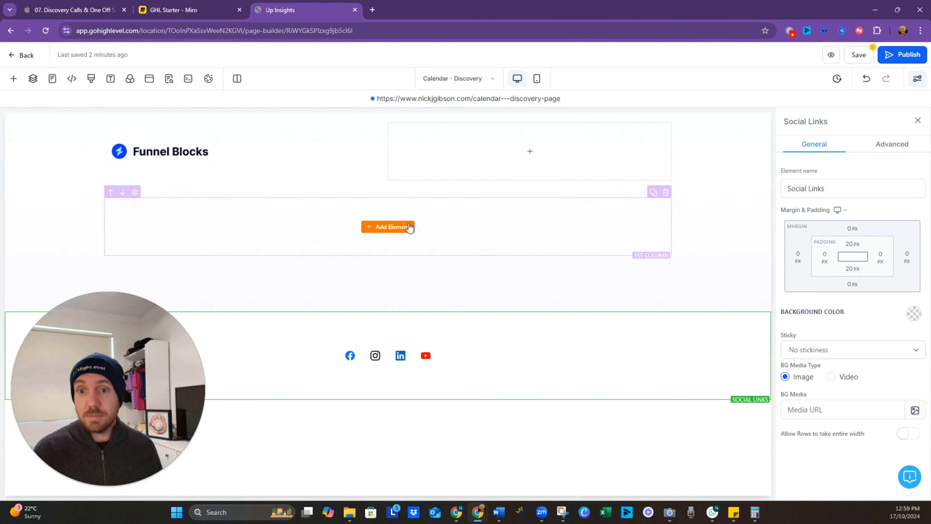
# - Add a Calendar element to the emptied column and assign the Discovery Call calendar to it
pyautogui.click(387, 228)
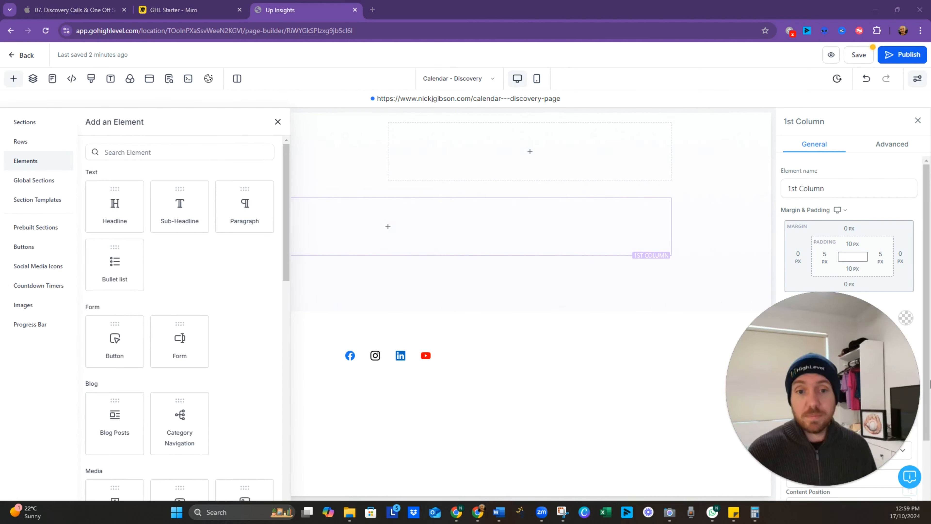
pyautogui.scroll(-5, 178, 330)
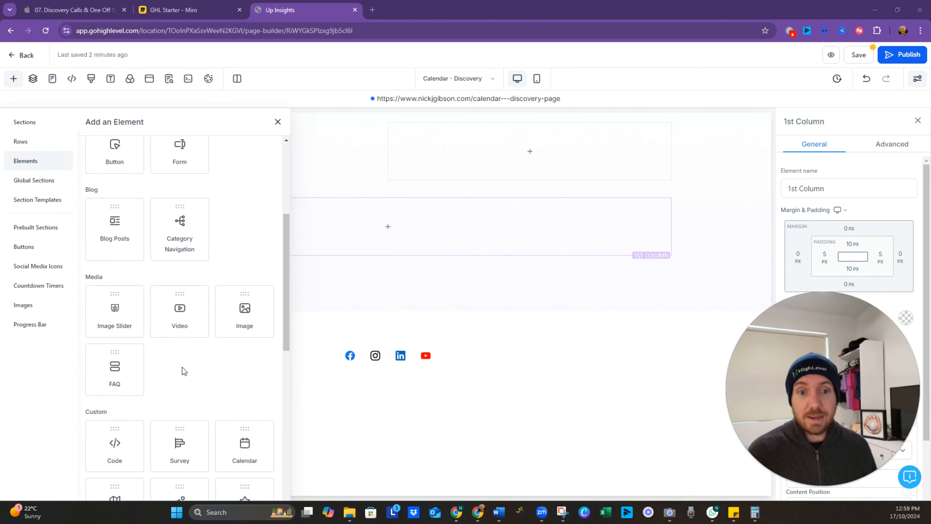
pyautogui.scroll(-3, 182, 366)
pyautogui.click(244, 356)
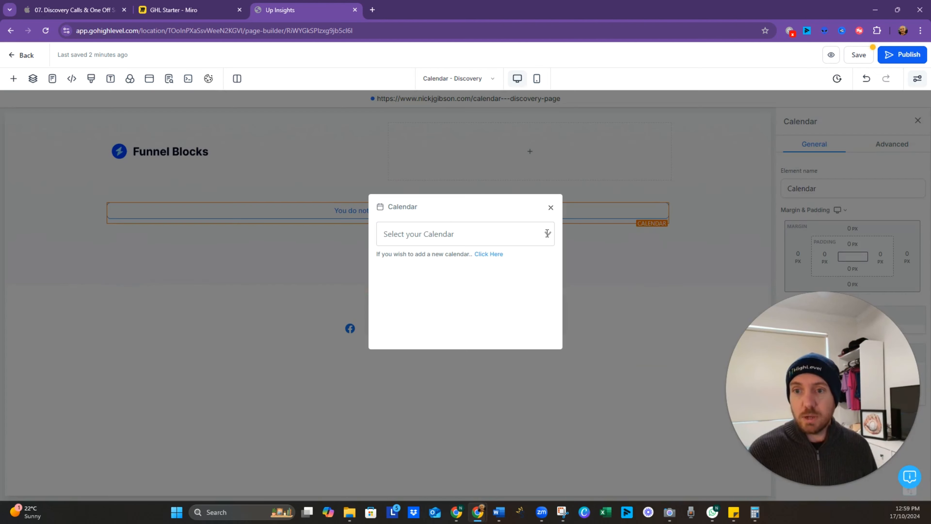
pyautogui.click(547, 234)
pyautogui.click(408, 253)
pyautogui.click(551, 207)
# - Add a headline reading "Book Your Discovery Call" above the calendar and save the page
pyautogui.click(389, 201)
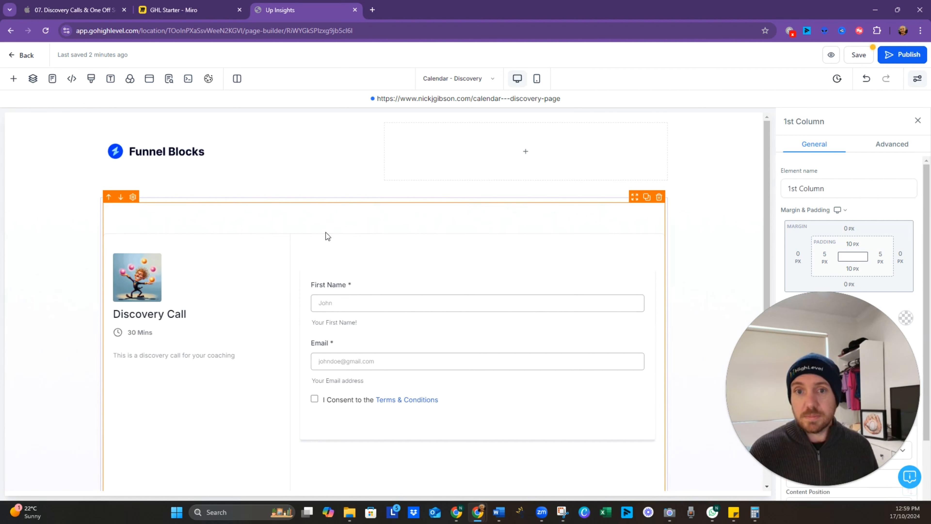
pyautogui.click(13, 78)
pyautogui.scroll(5, 141, 244)
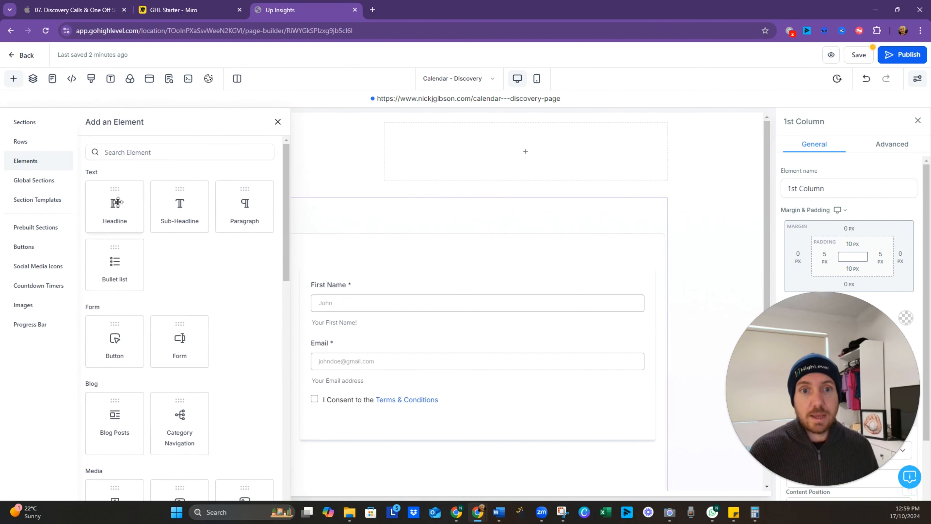
pyautogui.moveTo(117, 201); pyautogui.dragTo(382, 204)
pyautogui.tripleClick(381, 212)
pyautogui.write('Book Your Discovery Call')
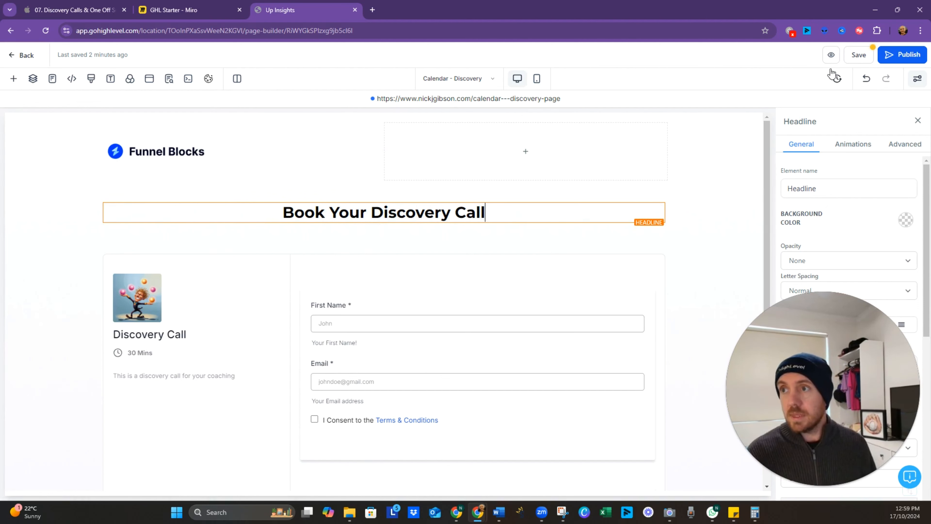
pyautogui.click(859, 54)
# - Set the calendar's redirect action to Go to Next step, then check its advanced options and the page's mobile layout
pyautogui.scroll(-5, 678, 293)
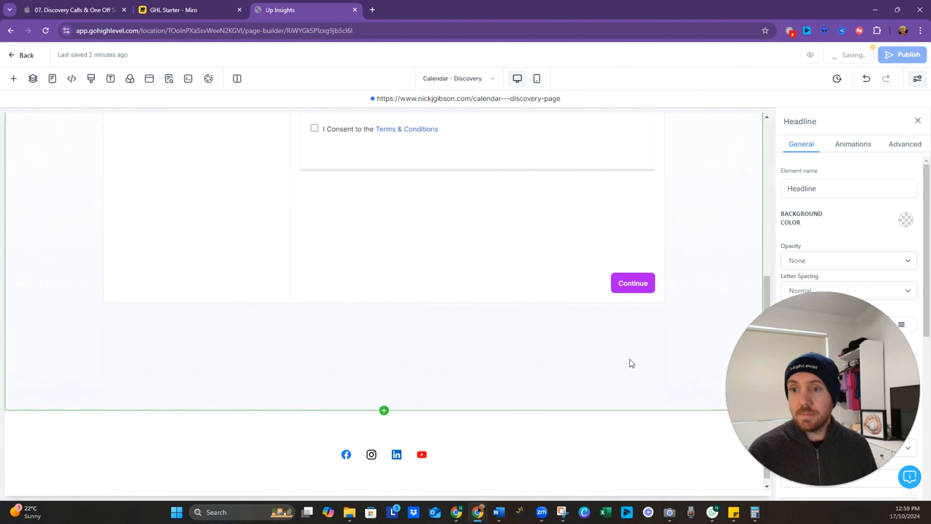
pyautogui.click(493, 270)
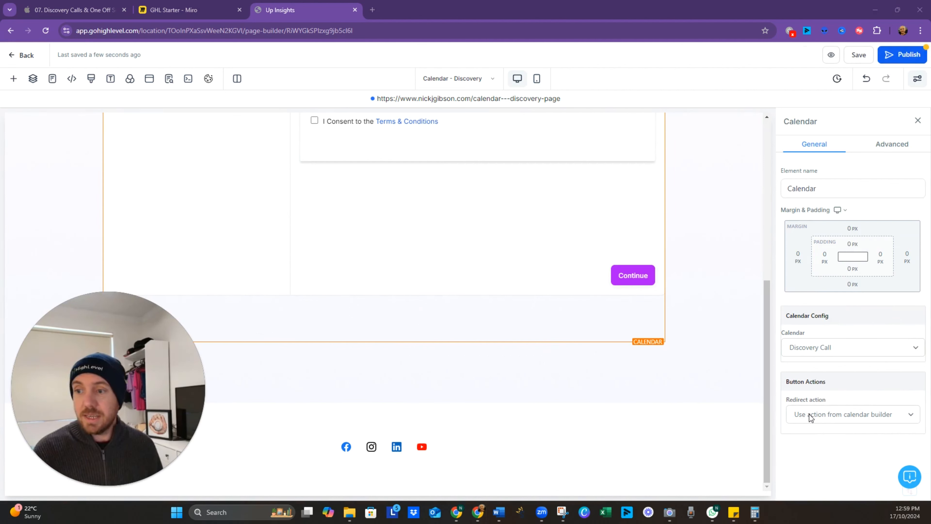
pyautogui.click(836, 417)
pyautogui.click(828, 451)
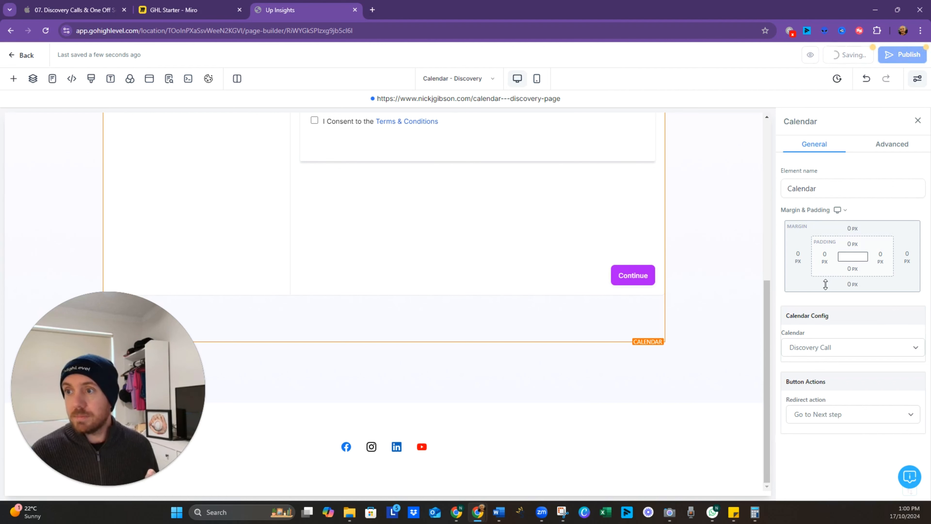
pyautogui.click(896, 145)
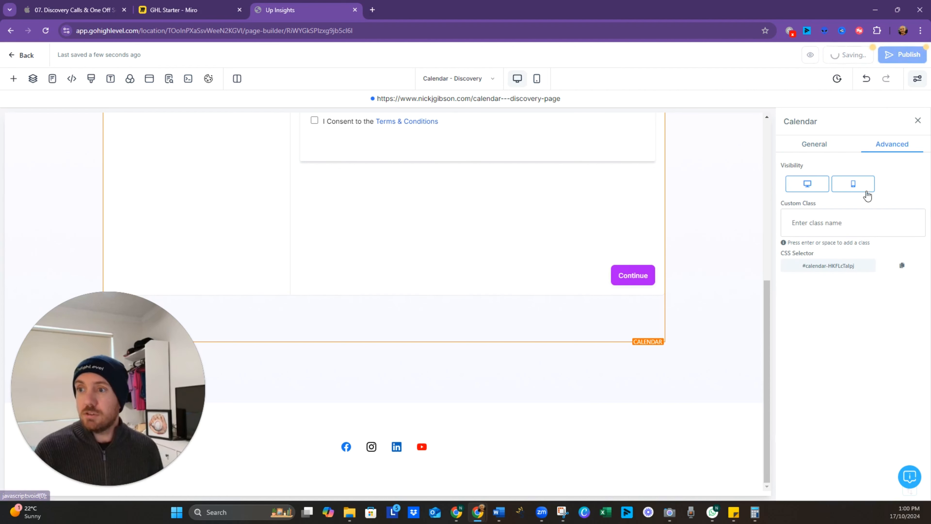
pyautogui.click(536, 78)
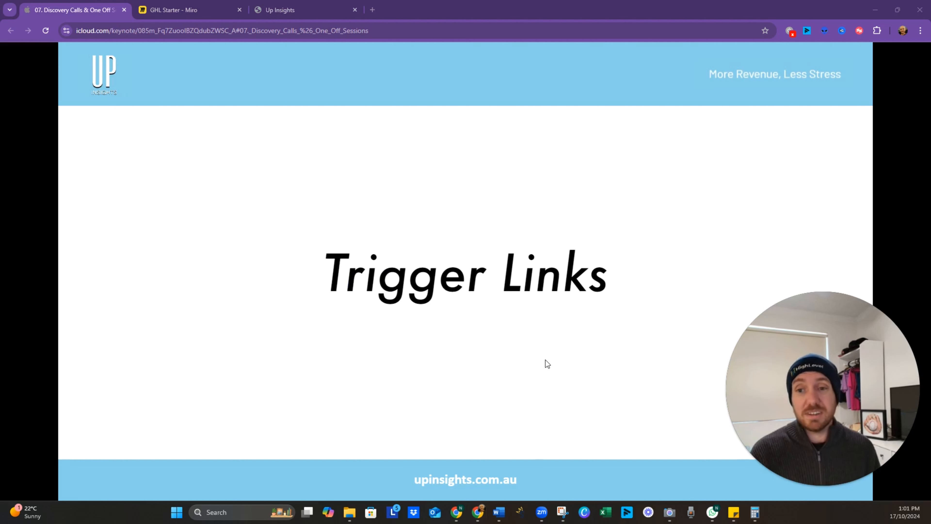
pyautogui.click(346, 364)
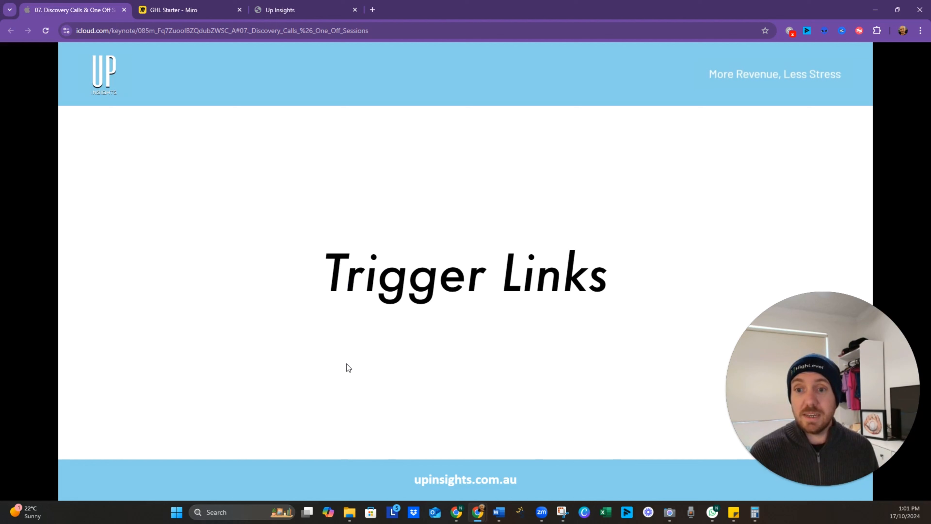
pyautogui.click(316, 303)
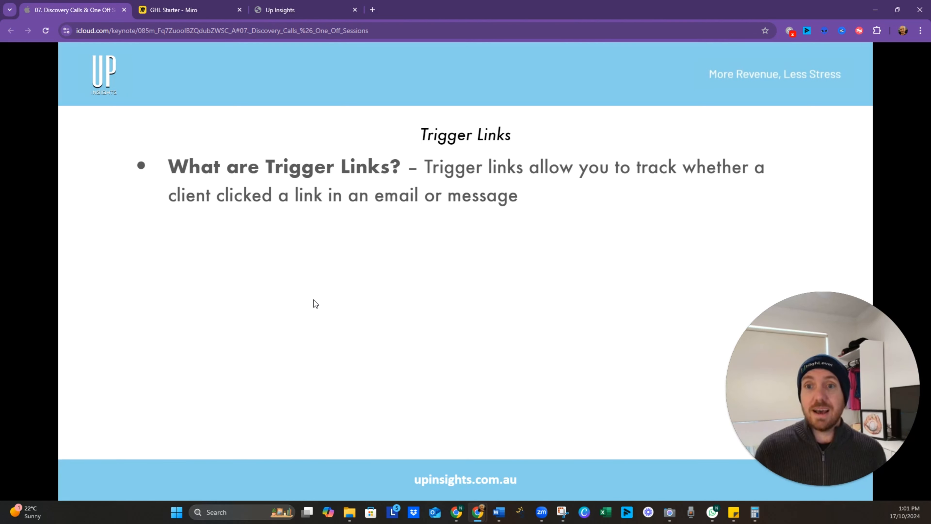